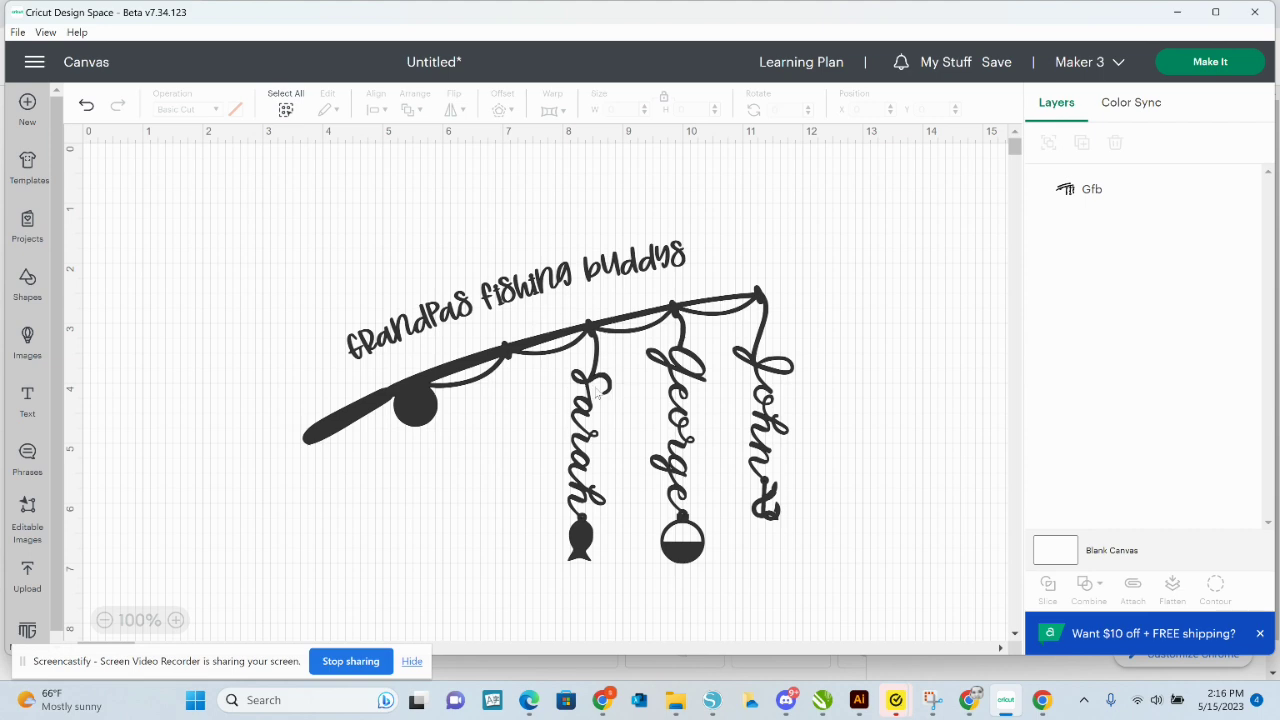
Shrink the fishing rod design to about 3.68 x 2.42 in and place it at about X 11.5, Y 0.18 as a reference.
{"action": "left_click_drag", "start_coordinate": [571, 286], "coordinate": [498, 236]}
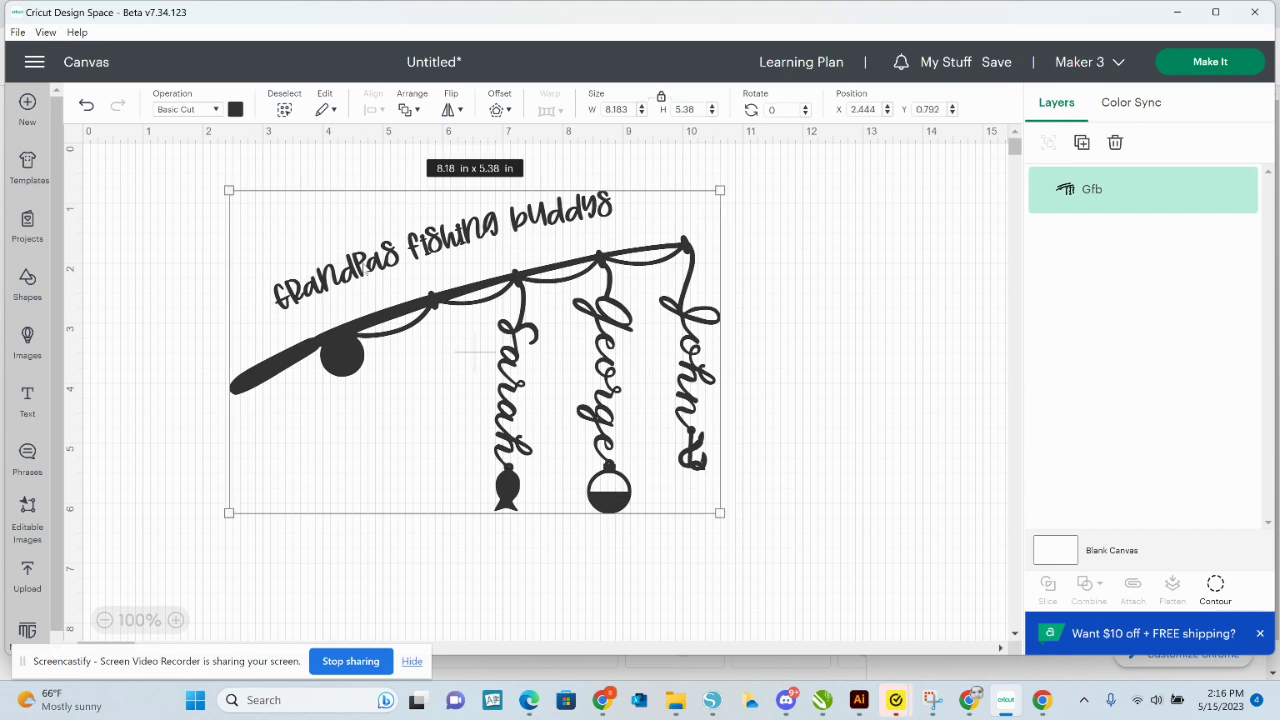
{"action": "left_click", "coordinate": [796, 272]}
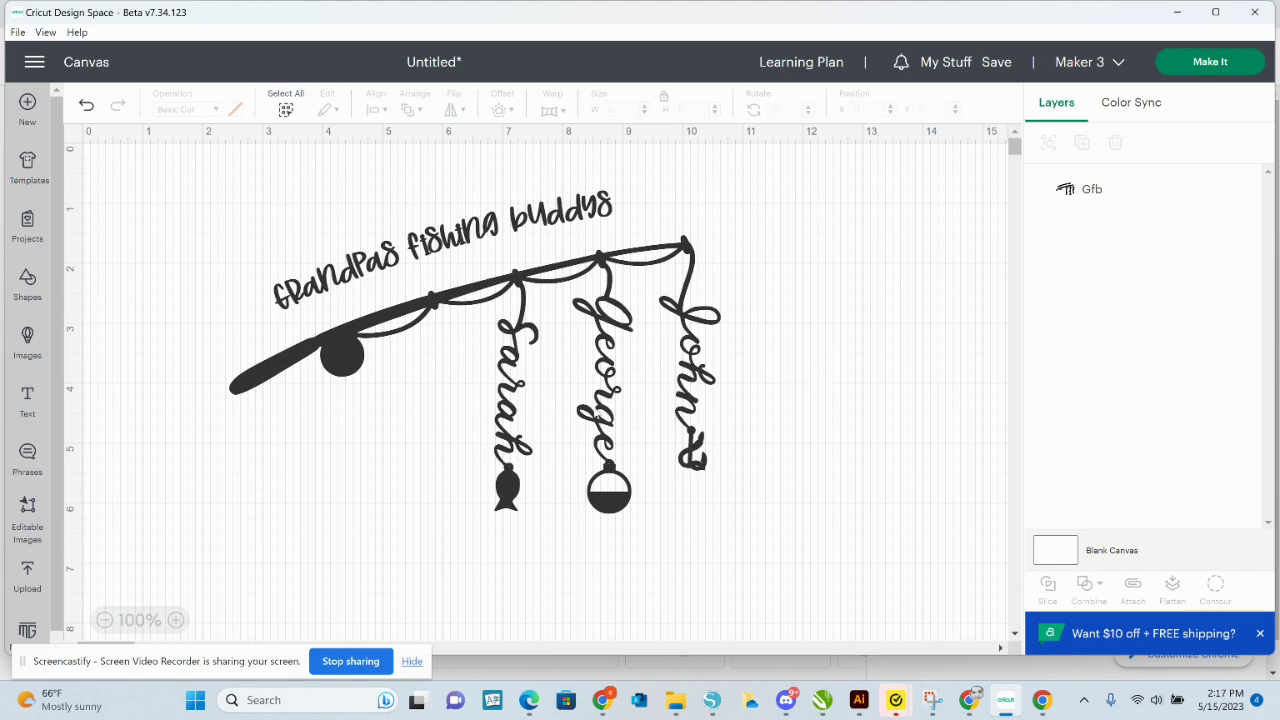
{"action": "left_click_drag", "start_coordinate": [377, 322], "coordinate": [519, 305]}
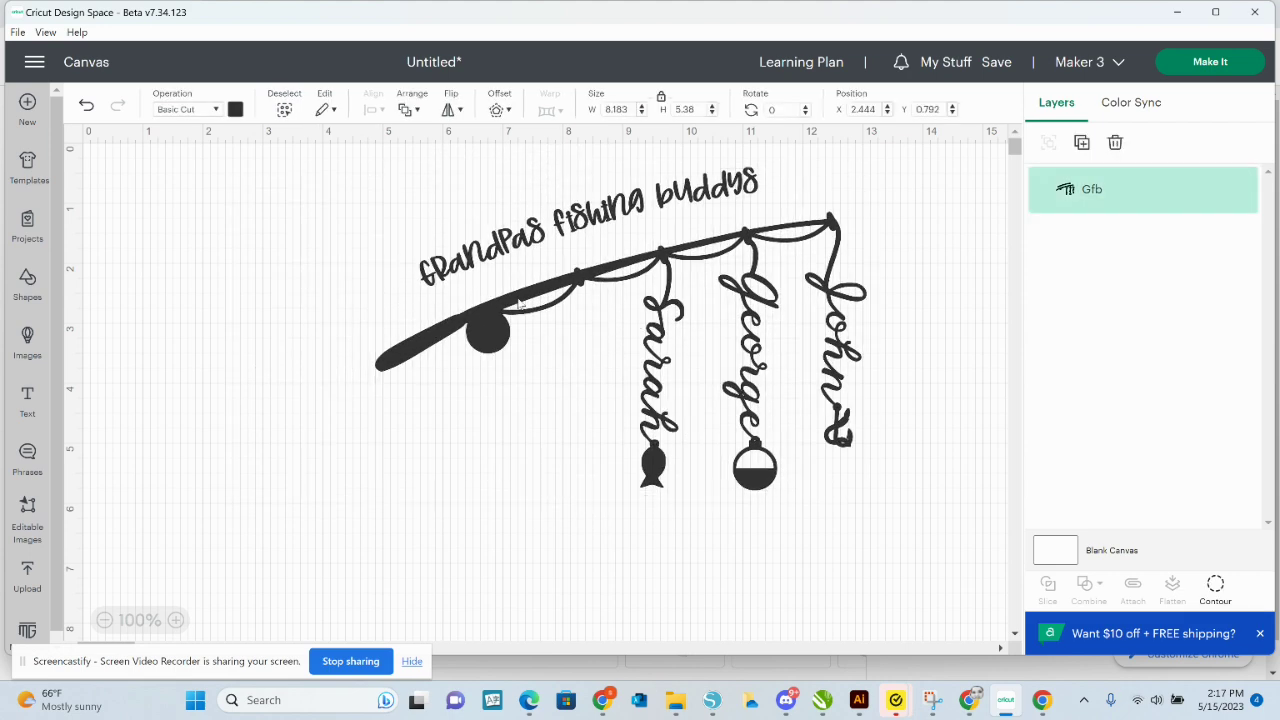
{"action": "left_click", "coordinate": [400, 363]}
{"action": "left_click_drag", "start_coordinate": [371, 486], "coordinate": [652, 300]}
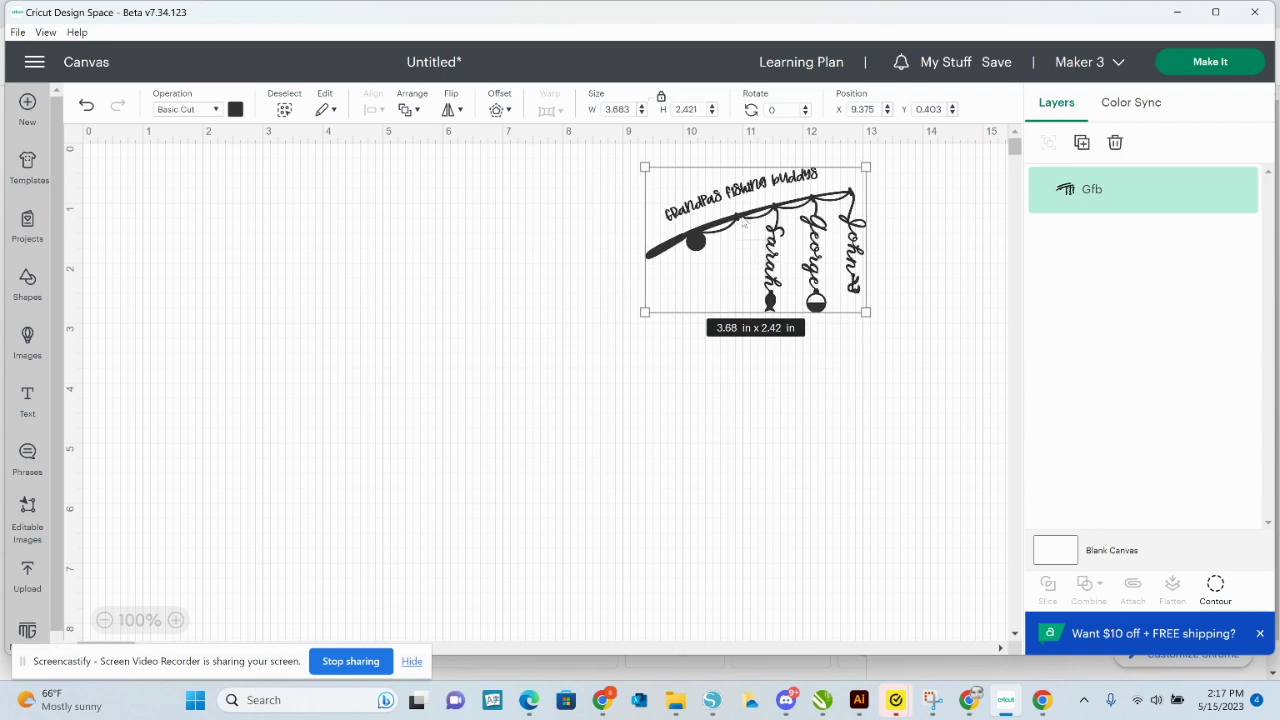
{"action": "left_click_drag", "start_coordinate": [766, 216], "coordinate": [895, 202]}
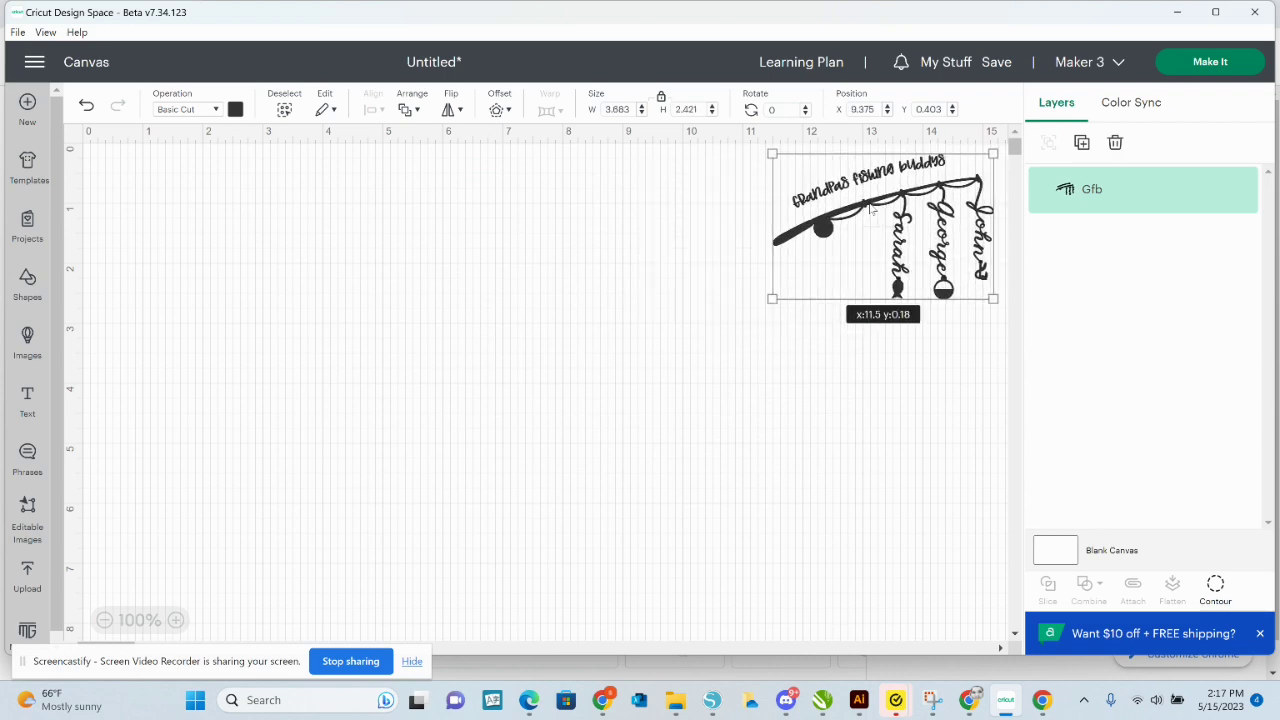
{"action": "left_click", "coordinate": [545, 354]}
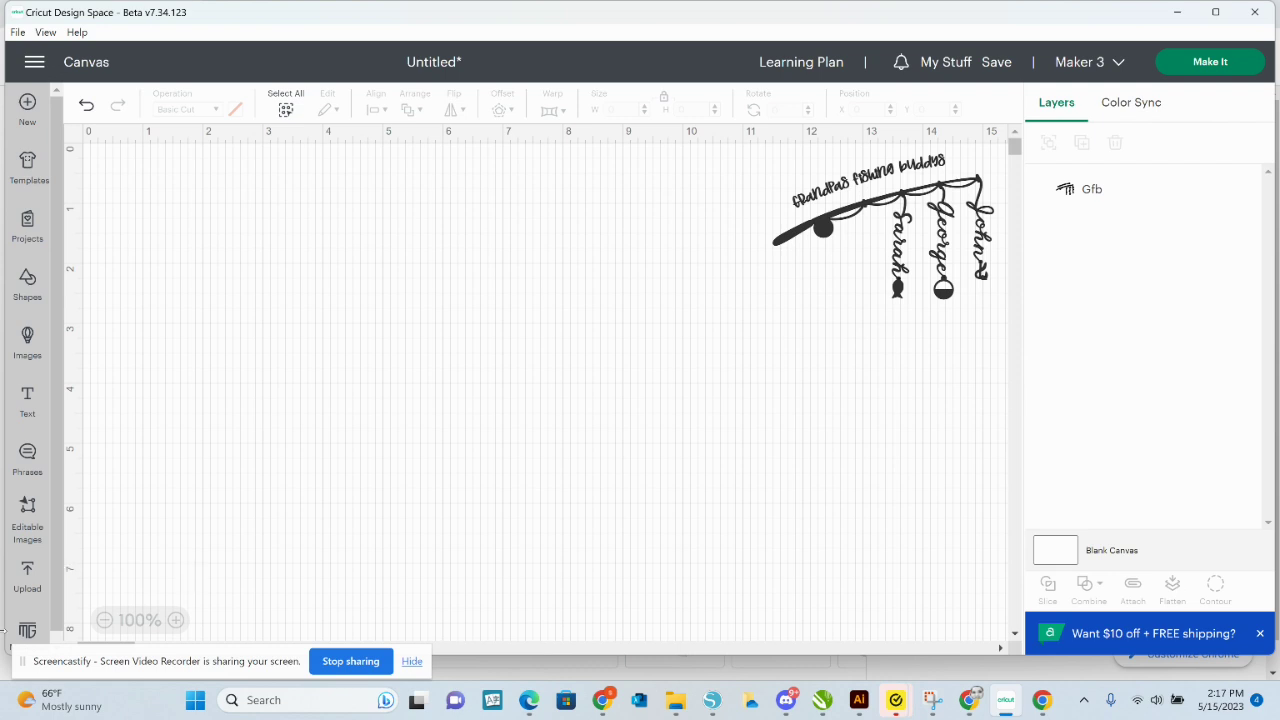
Add a text object and set its font to the system font Fisherman Script, searching for "fish".
{"action": "left_click", "coordinate": [29, 396]}
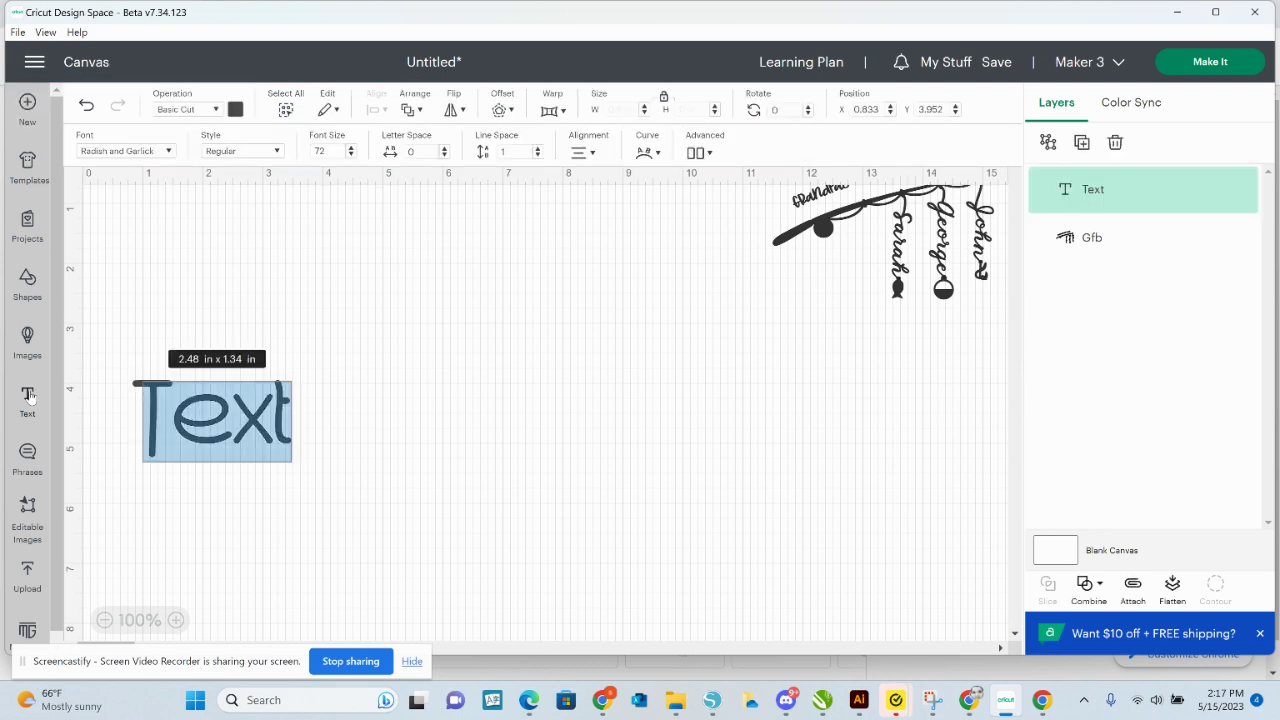
{"action": "left_click", "coordinate": [172, 152]}
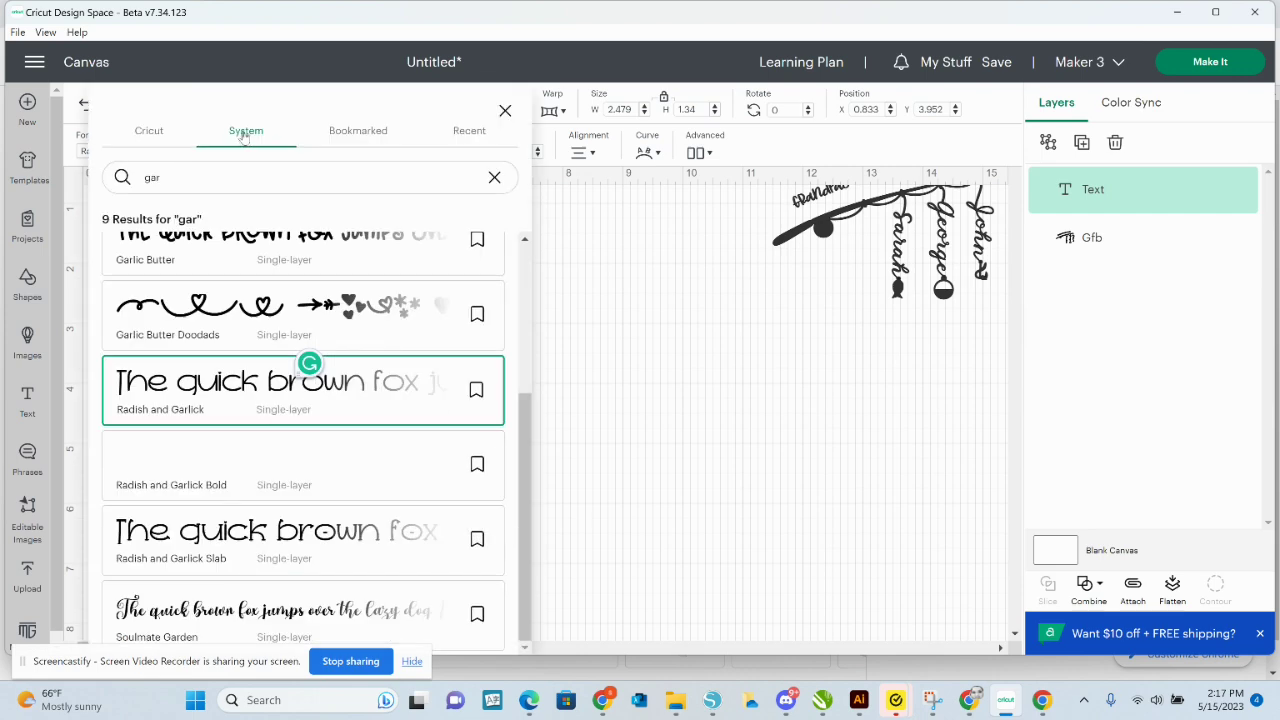
{"action": "left_click", "coordinate": [202, 183]}
{"action": "key", "text": "BackSpace"}
{"action": "key", "text": "BackSpace"}
{"action": "key", "text": "BackSpace"}
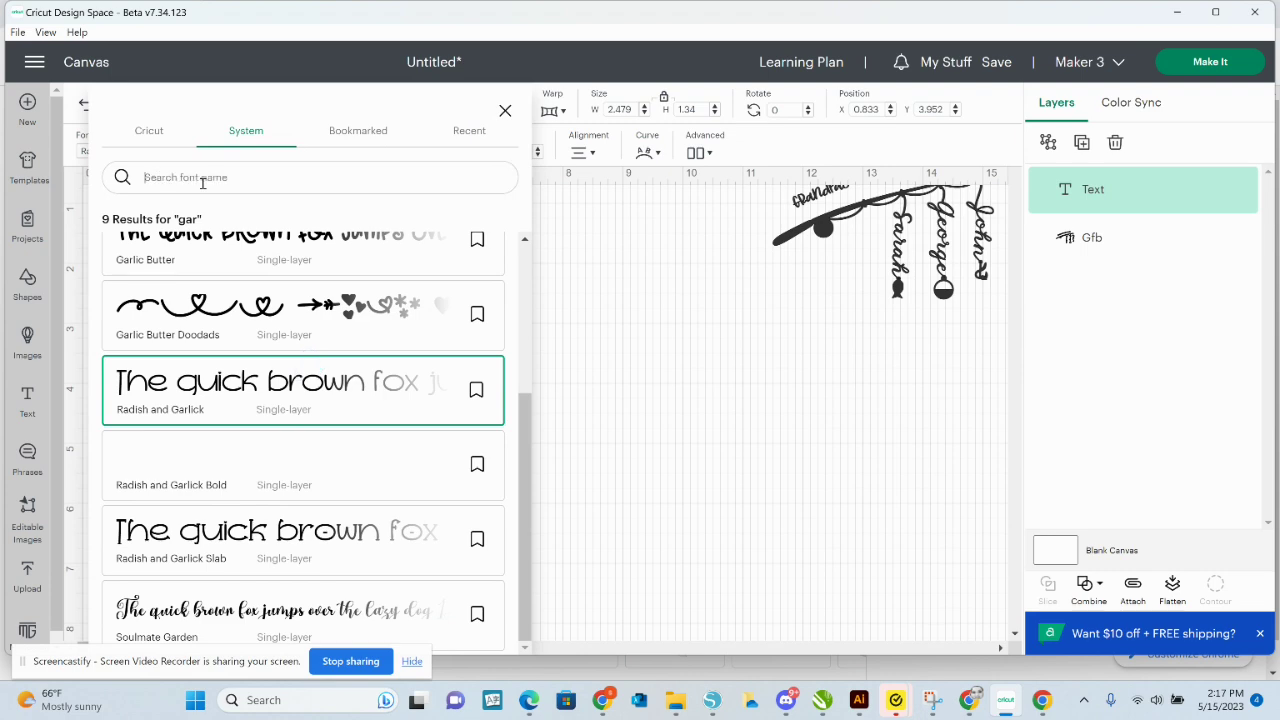
{"action": "type", "text": "fi"}
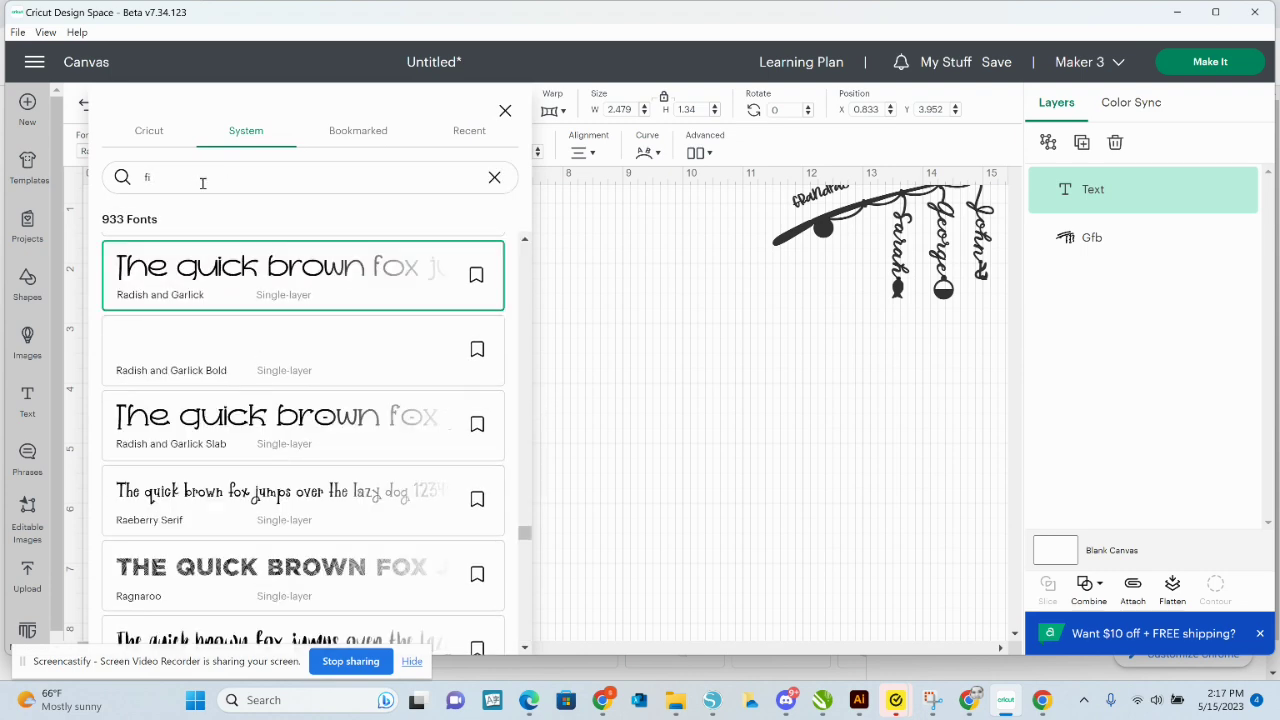
{"action": "type", "text": "sh"}
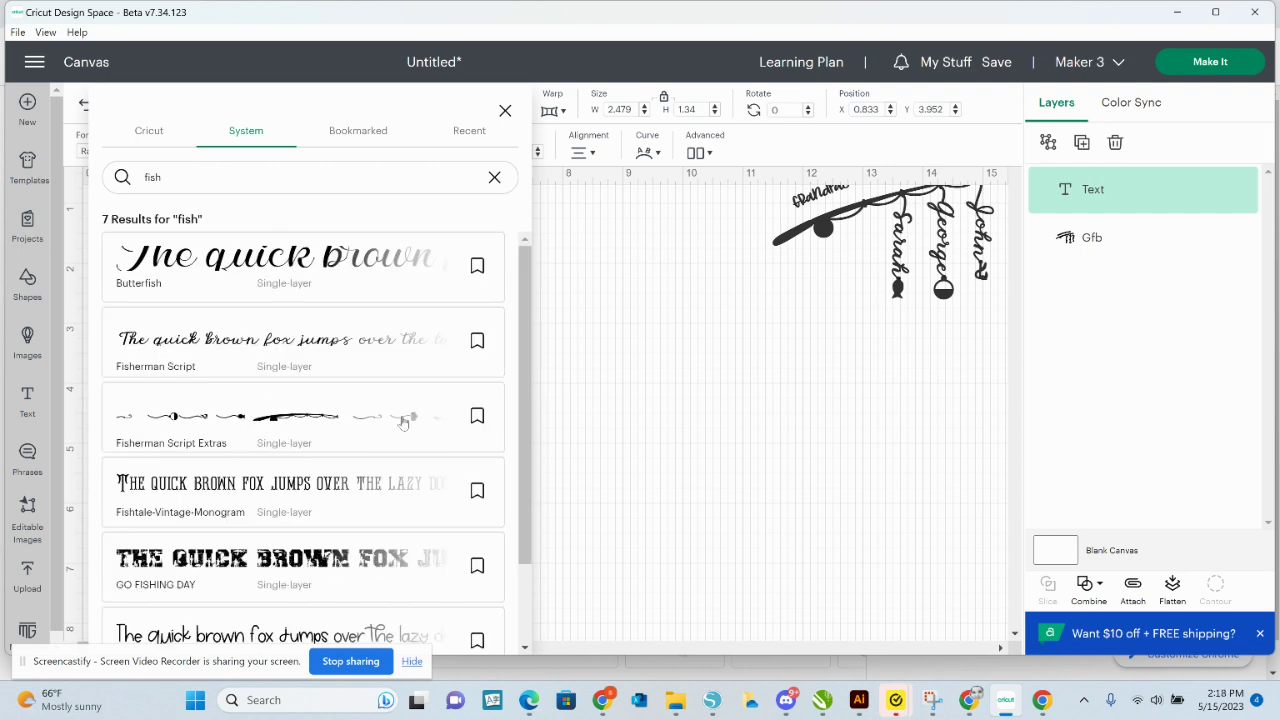
{"action": "left_click", "coordinate": [228, 344]}
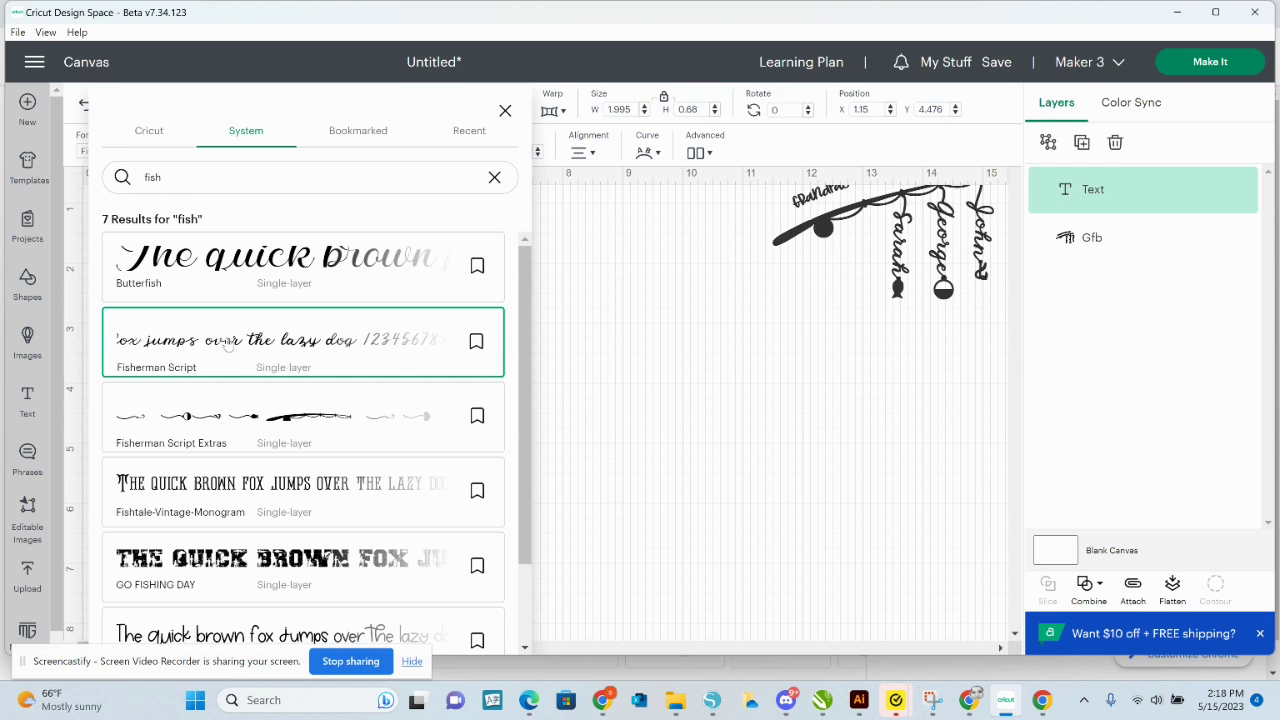
{"action": "left_click", "coordinate": [511, 420]}
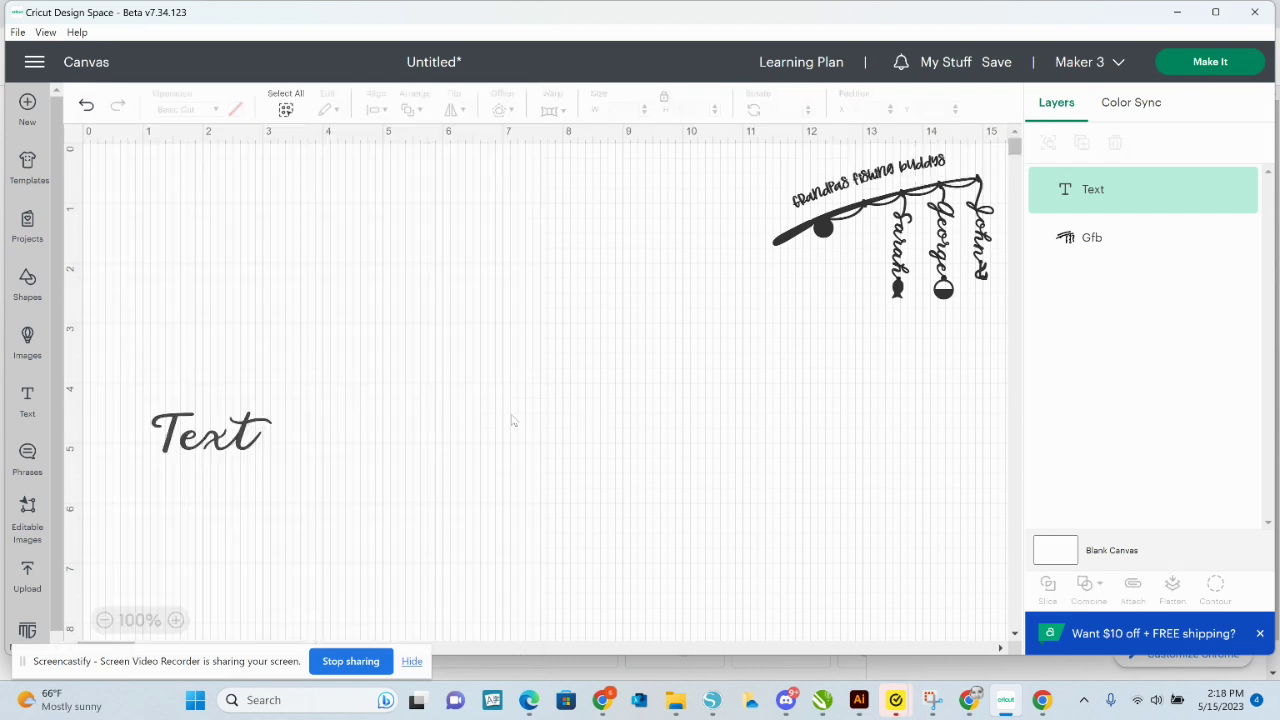
Replace the placeholder text with the first name hanging from the reference rod and move it to about X 5.5, Y 1.2.
{"action": "left_click", "coordinate": [260, 444]}
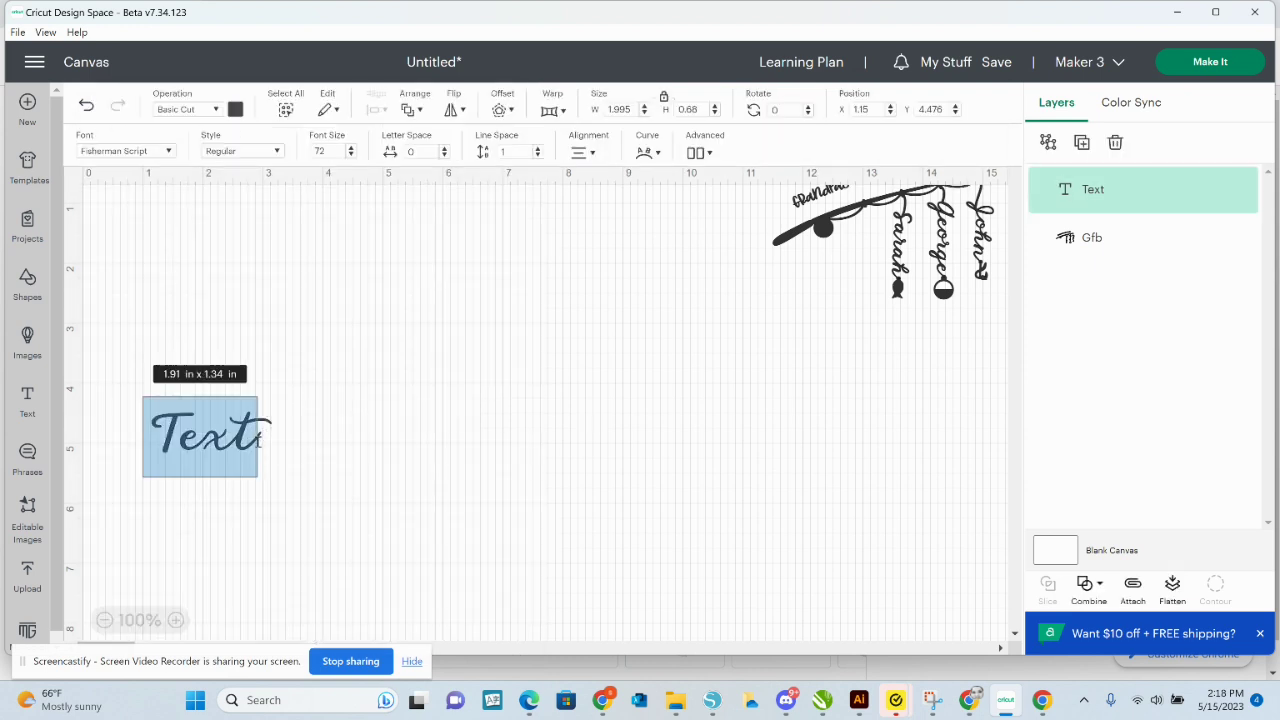
{"action": "left_click", "coordinate": [258, 440]}
{"action": "key", "text": "BackSpace"}
{"action": "key", "text": "BackSpace"}
{"action": "key", "text": "BackSpace"}
{"action": "key", "text": "BackSpace"}
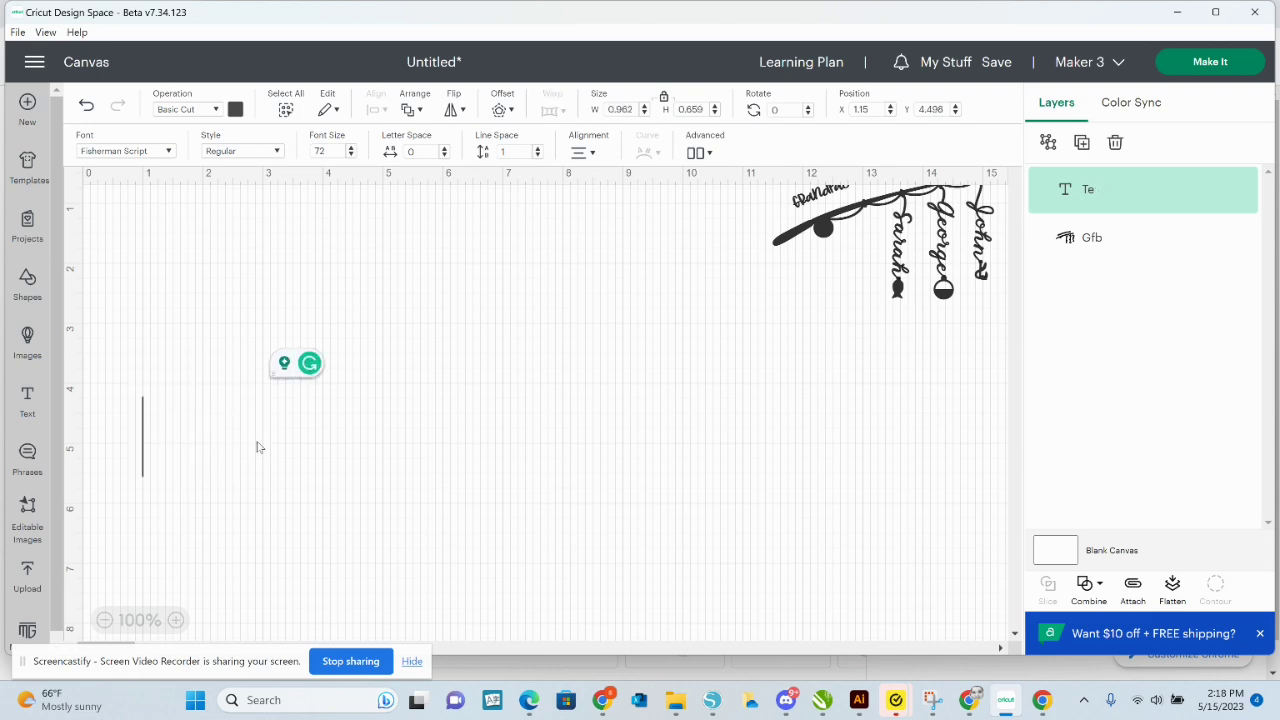
{"action": "type", "text": "Sara"}
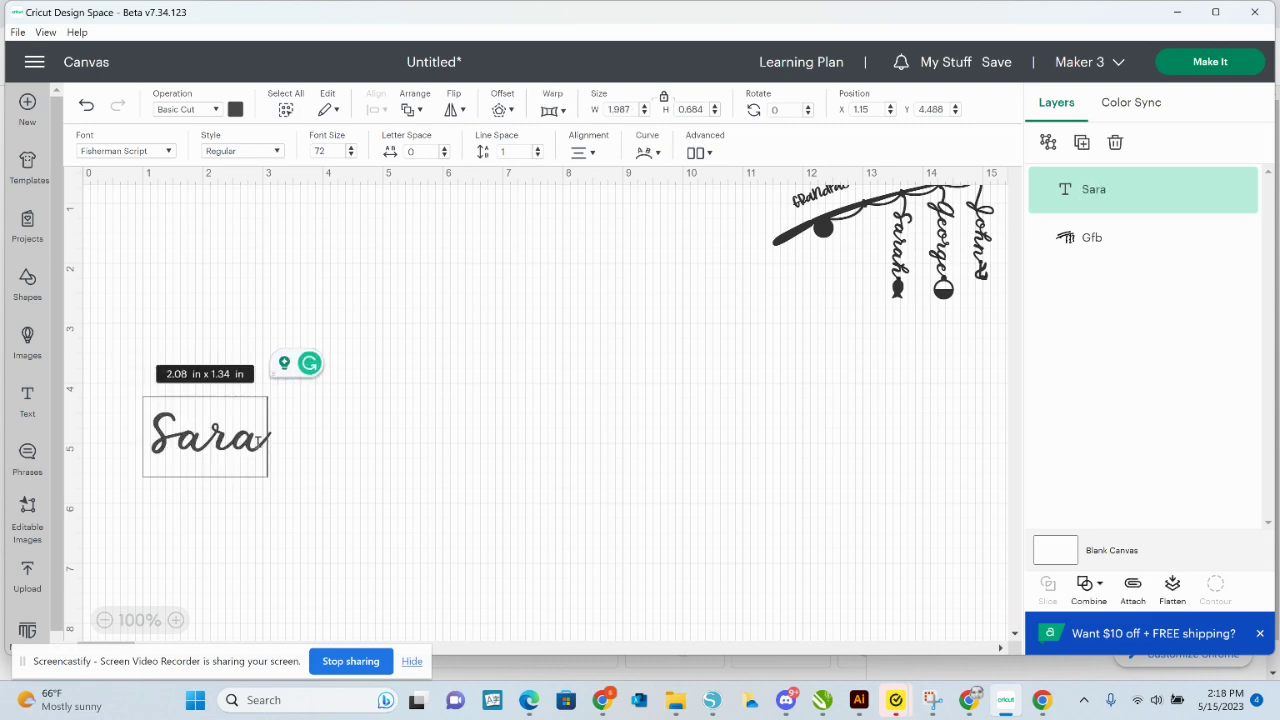
{"action": "type", "text": "h"}
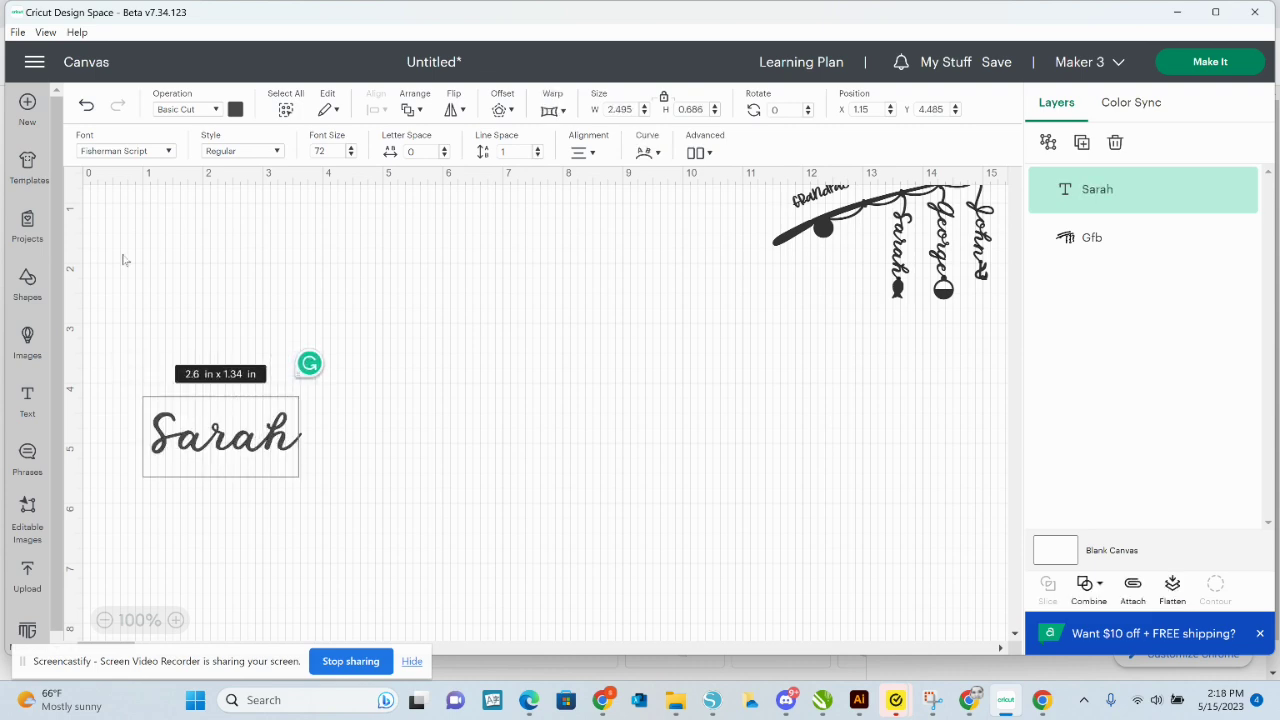
{"action": "left_click", "coordinate": [145, 307]}
{"action": "left_click_drag", "start_coordinate": [200, 441], "coordinate": [463, 247]}
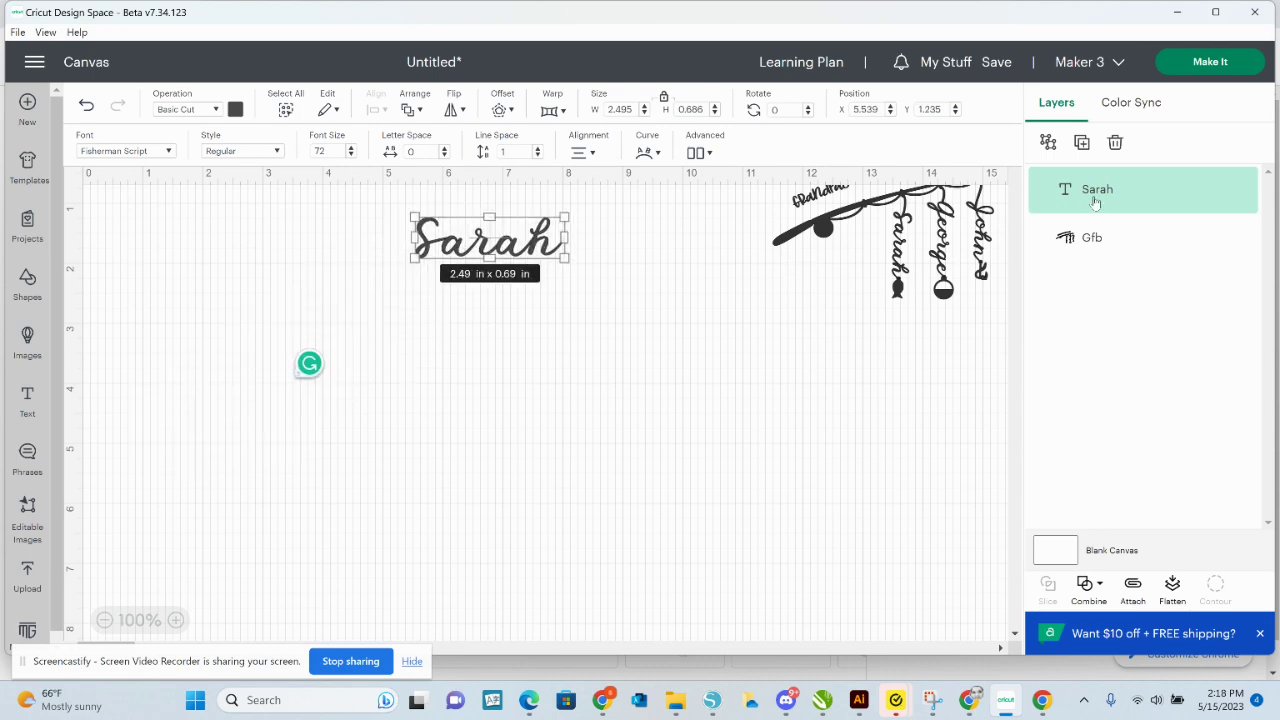
Duplicate the name text twice and move the second copy into the empty area below the original.
{"action": "left_click", "coordinate": [1092, 146]}
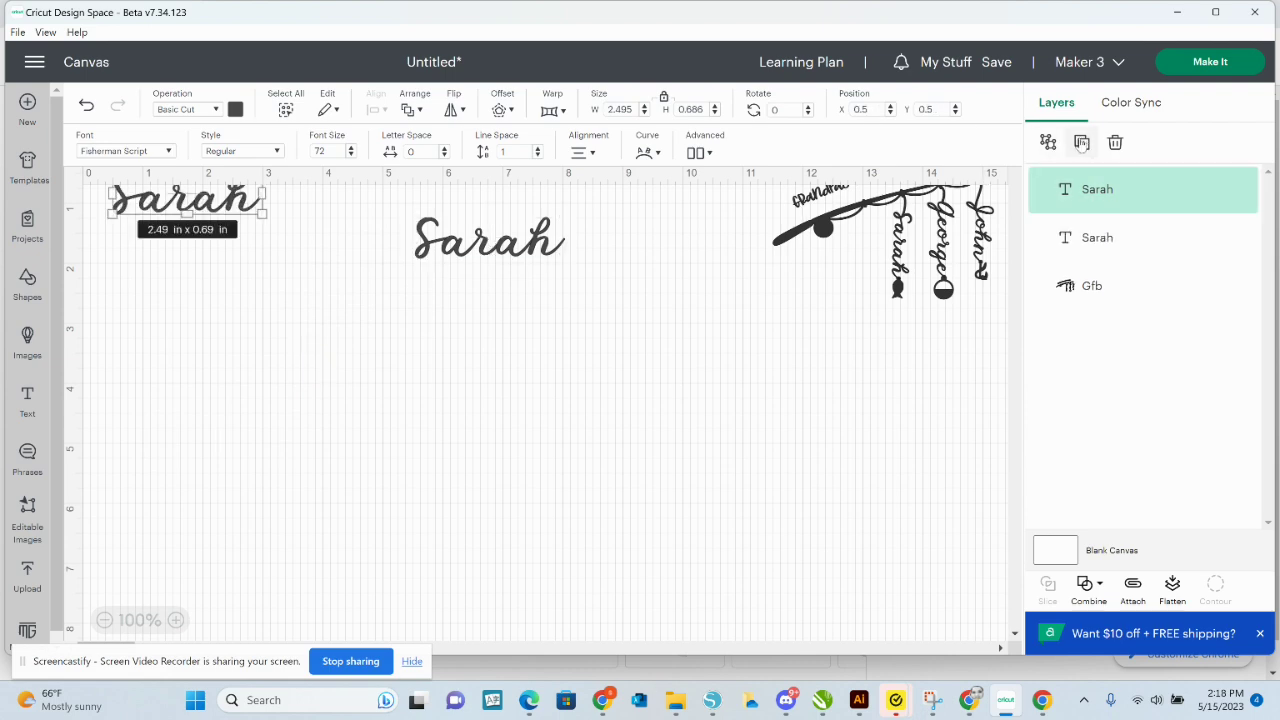
{"action": "key", "text": "ctrl+d"}
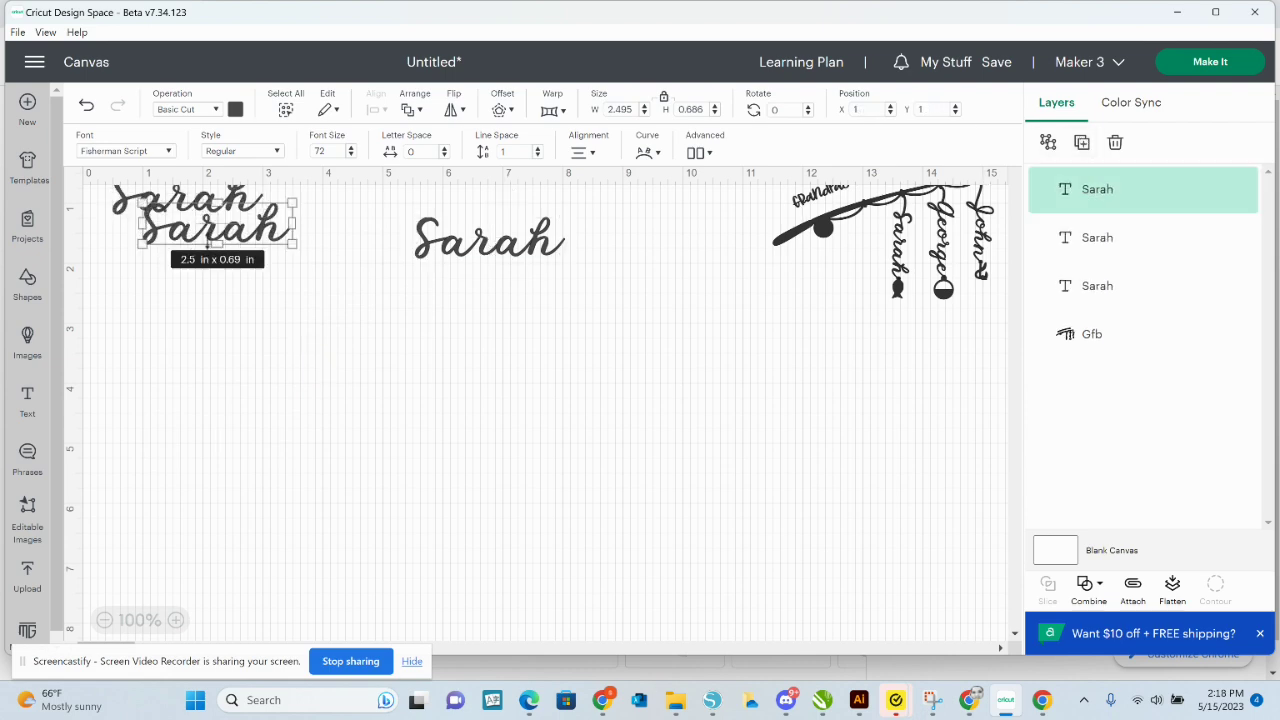
{"action": "left_click", "coordinate": [193, 333]}
{"action": "left_click_drag", "start_coordinate": [214, 232], "coordinate": [428, 436]}
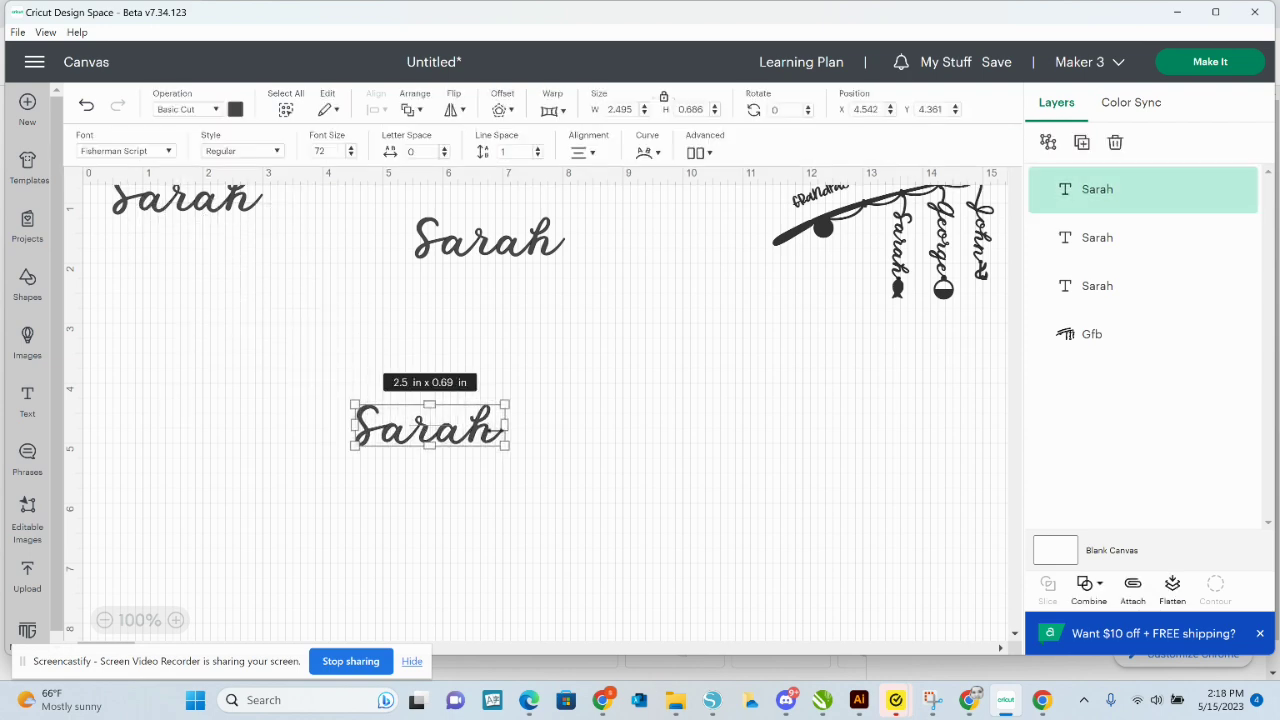
Change the lower copy's text to the middle name on the reference fishing rod.
{"action": "double_click", "coordinate": [495, 438]}
{"action": "left_click", "coordinate": [495, 440]}
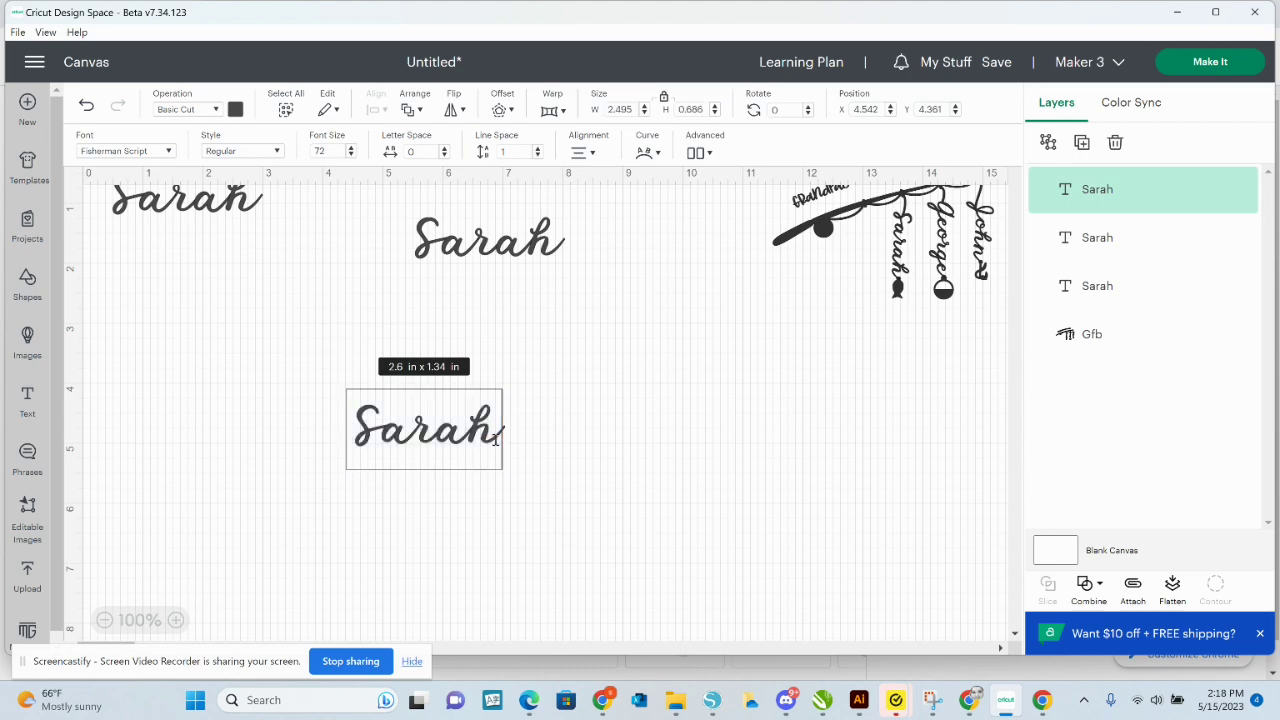
{"action": "key", "text": "BackSpace"}
{"action": "key", "text": "BackSpace"}
{"action": "key", "text": "BackSpace"}
{"action": "key", "text": "BackSpace"}
{"action": "key", "text": "BackSpace"}
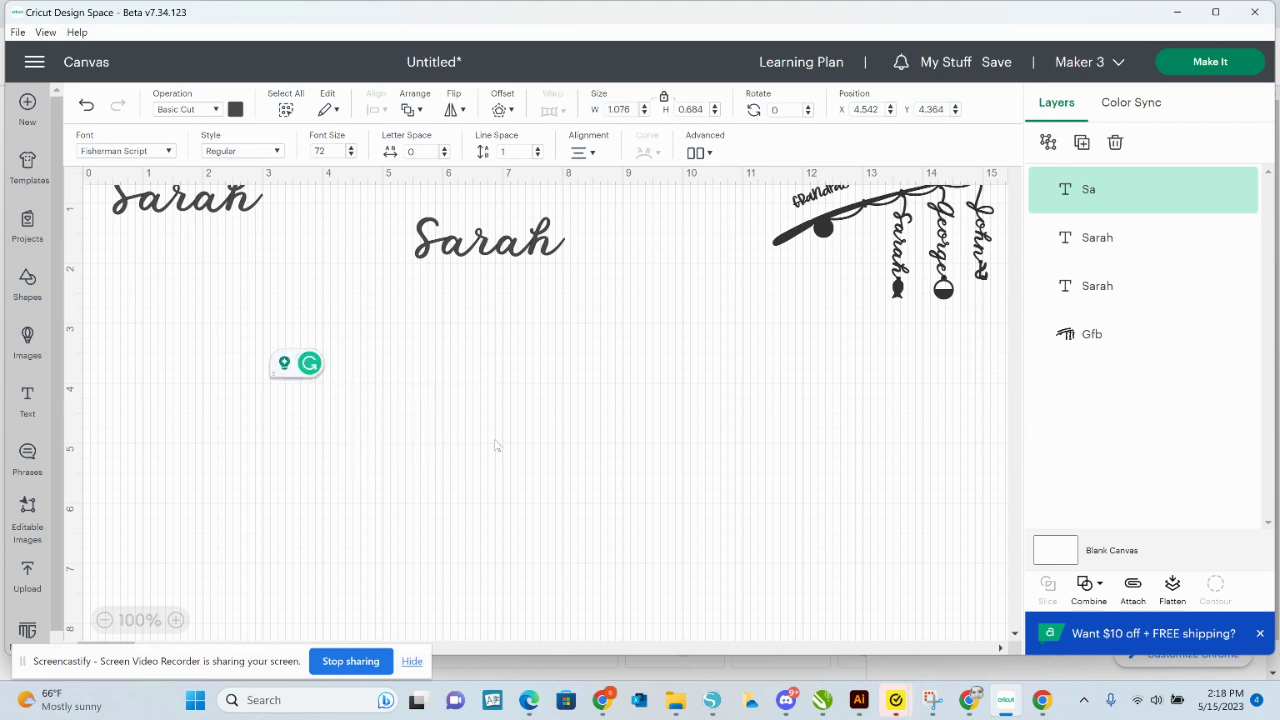
{"action": "type", "text": "George"}
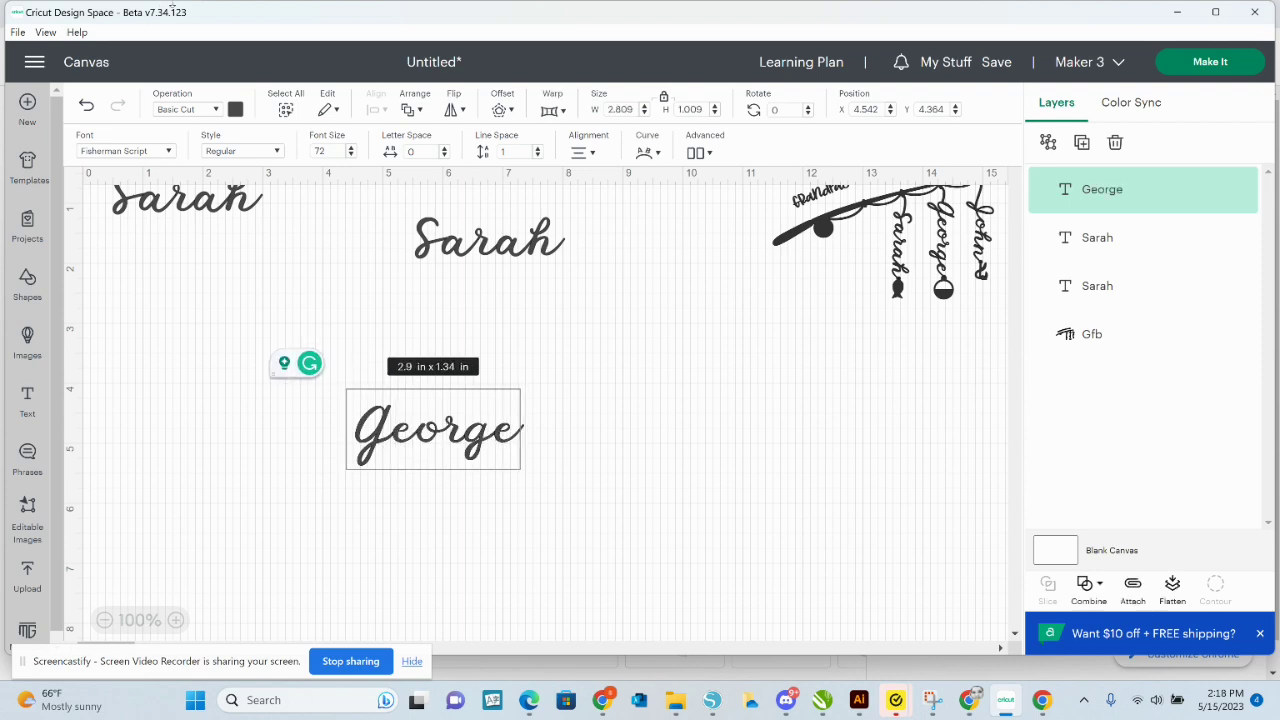
Change the remaining copy near the canvas origin to the last name at the tip of the reference rod.
{"action": "left_click", "coordinate": [260, 207]}
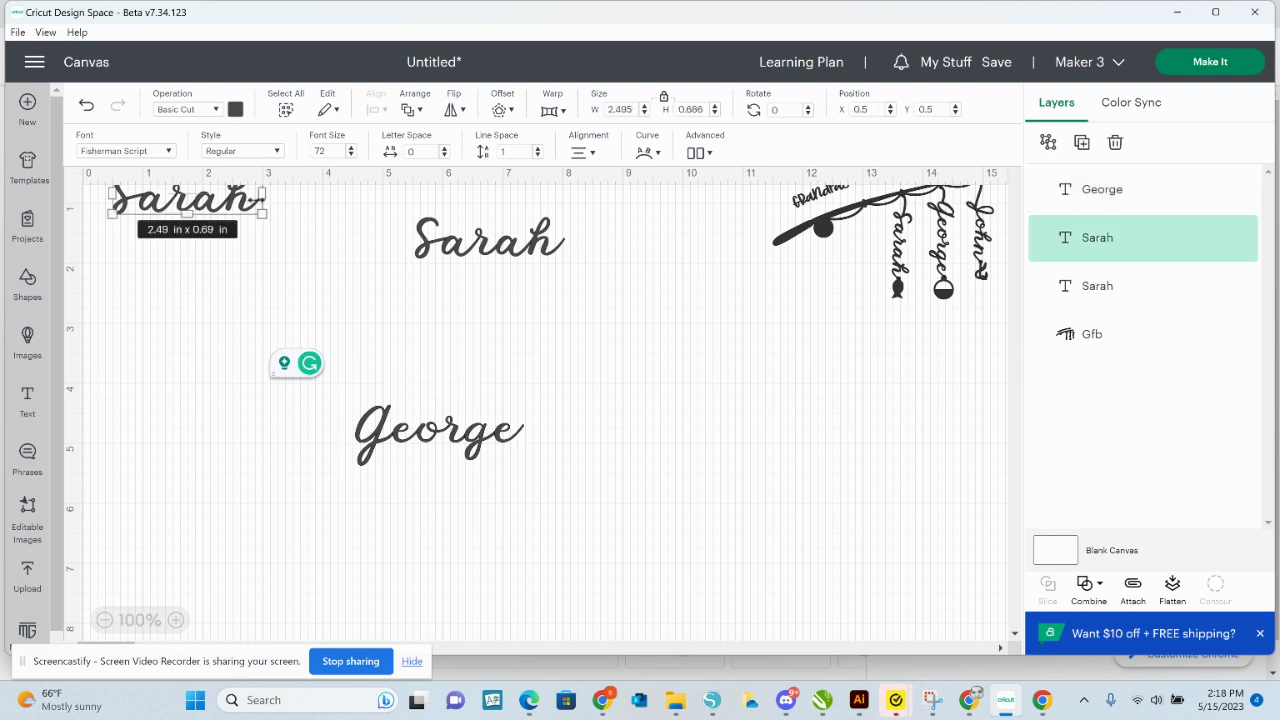
{"action": "left_click", "coordinate": [258, 207]}
{"action": "left_click", "coordinate": [257, 207]}
{"action": "key", "text": "BackSpace"}
{"action": "key", "text": "BackSpace"}
{"action": "key", "text": "BackSpace"}
{"action": "key", "text": "BackSpace"}
{"action": "key", "text": "BackSpace"}
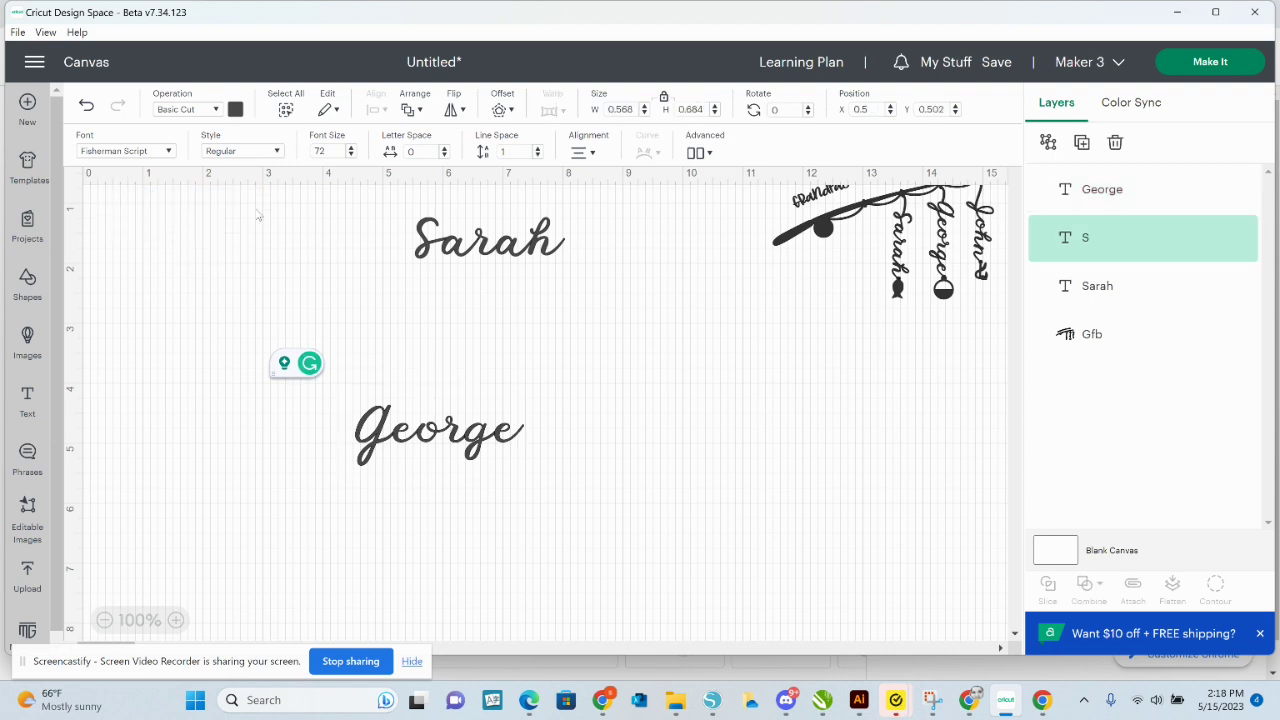
{"action": "type", "text": "John"}
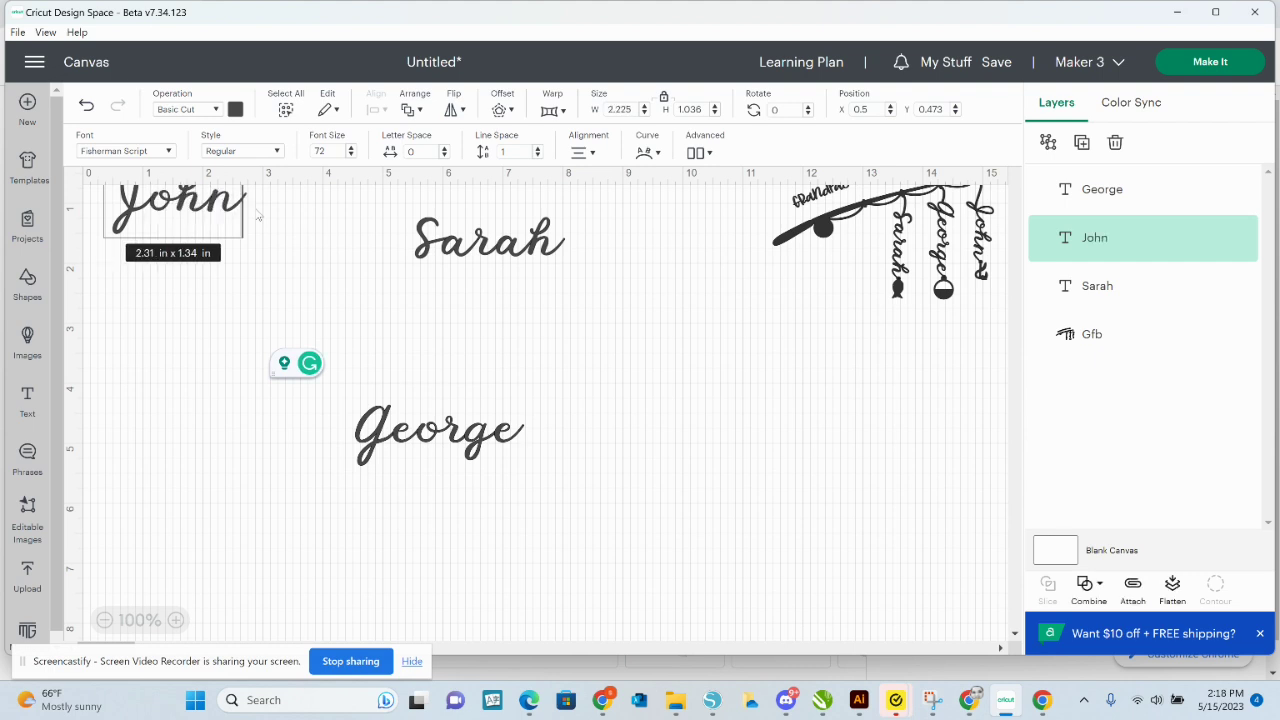
{"action": "left_click", "coordinate": [150, 321]}
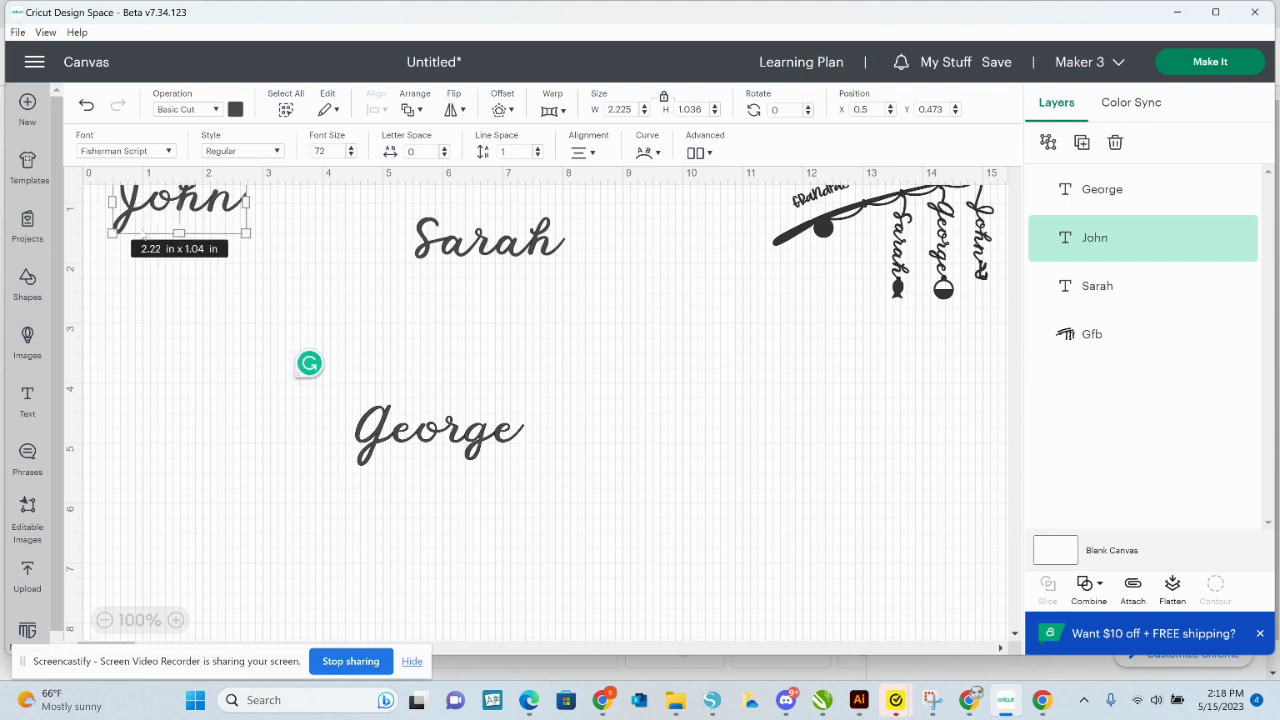
Group the three names close together beneath the reference design, with the first name above the other two.
{"action": "left_click_drag", "start_coordinate": [255, 252], "coordinate": [866, 522]}
{"action": "left_click_drag", "start_coordinate": [451, 437], "coordinate": [596, 499]}
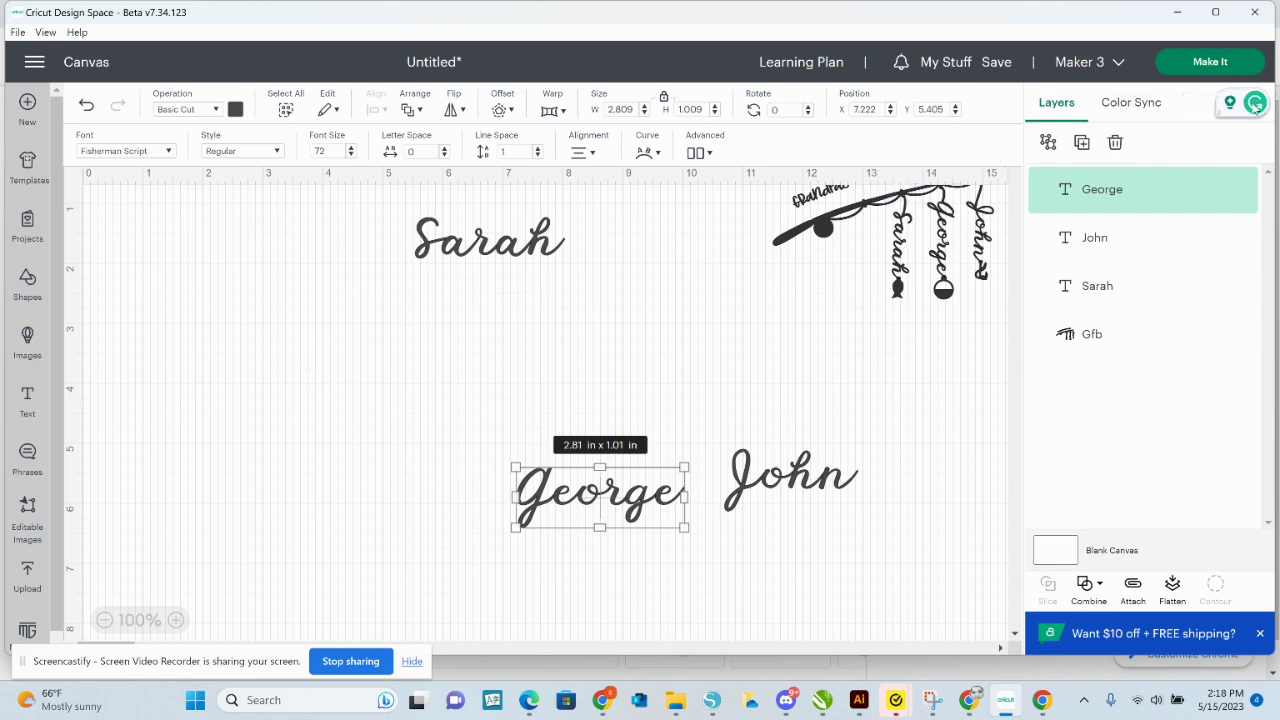
{"action": "left_click_drag", "start_coordinate": [540, 245], "coordinate": [730, 399]}
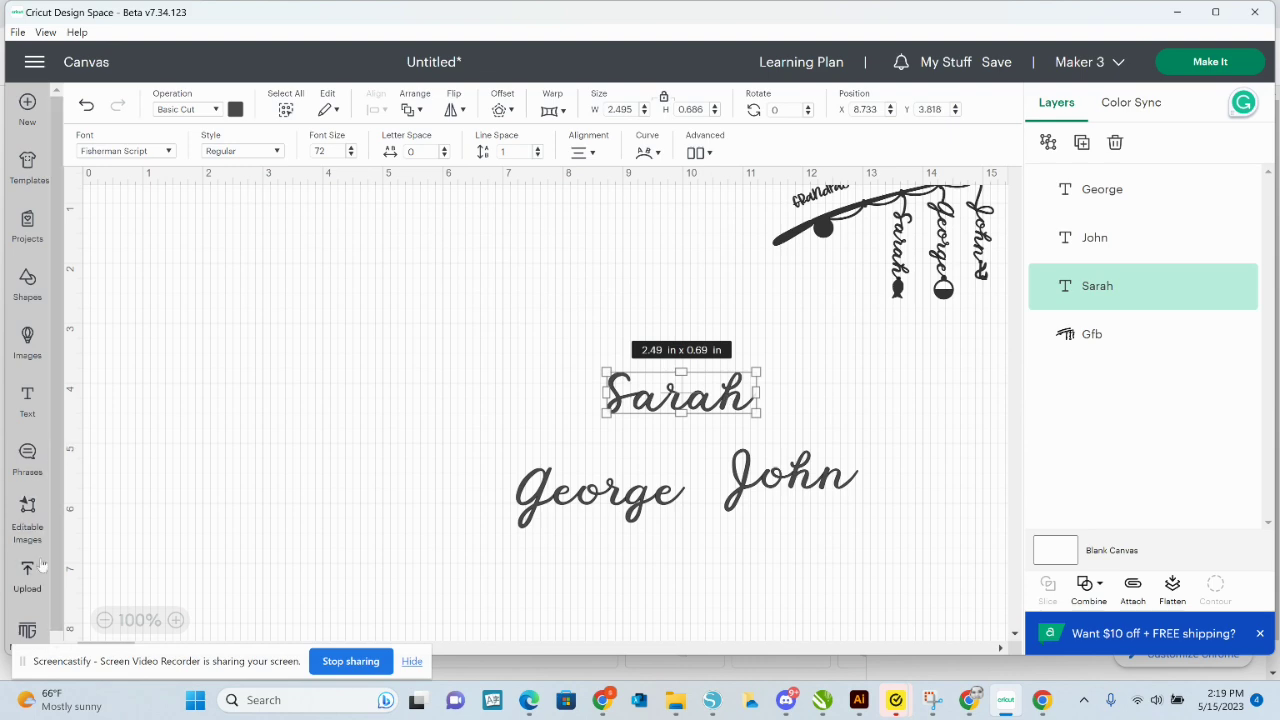
Add another text object in the Fisherman Script Extras font and move it clear of the names to about X 1.7, Y 1.7.
{"action": "left_click", "coordinate": [28, 398]}
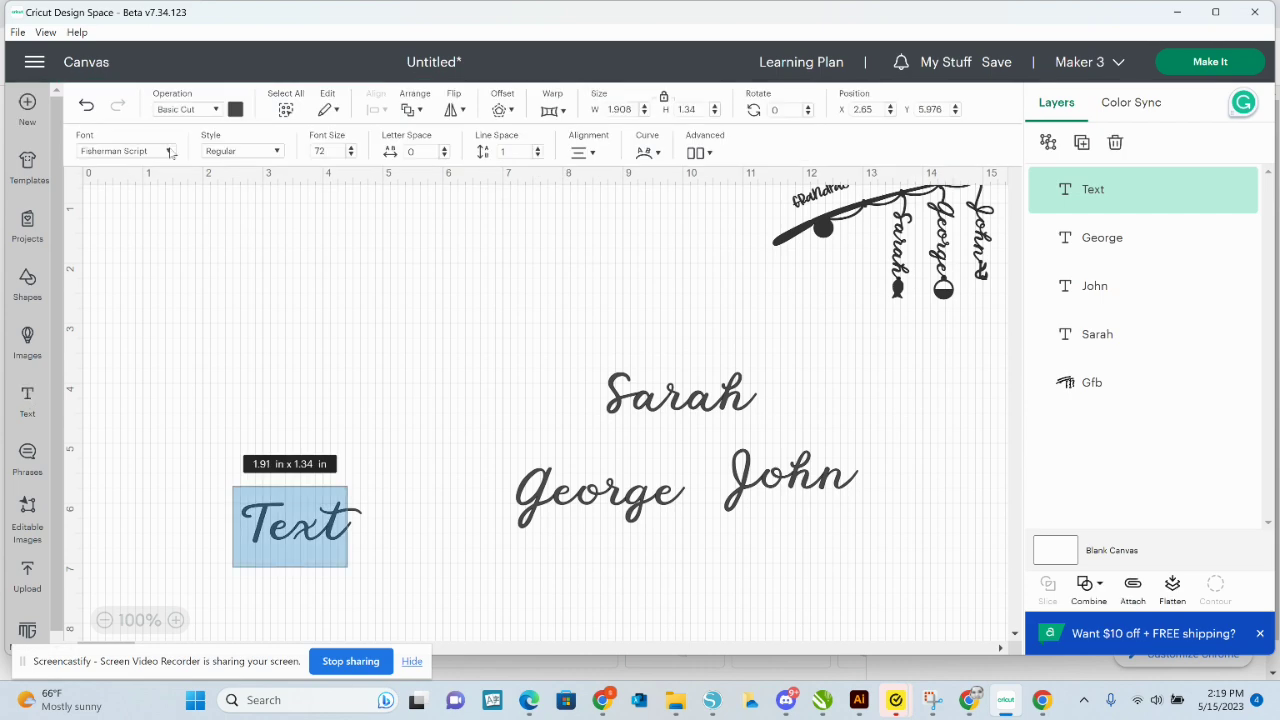
{"action": "left_click", "coordinate": [169, 152]}
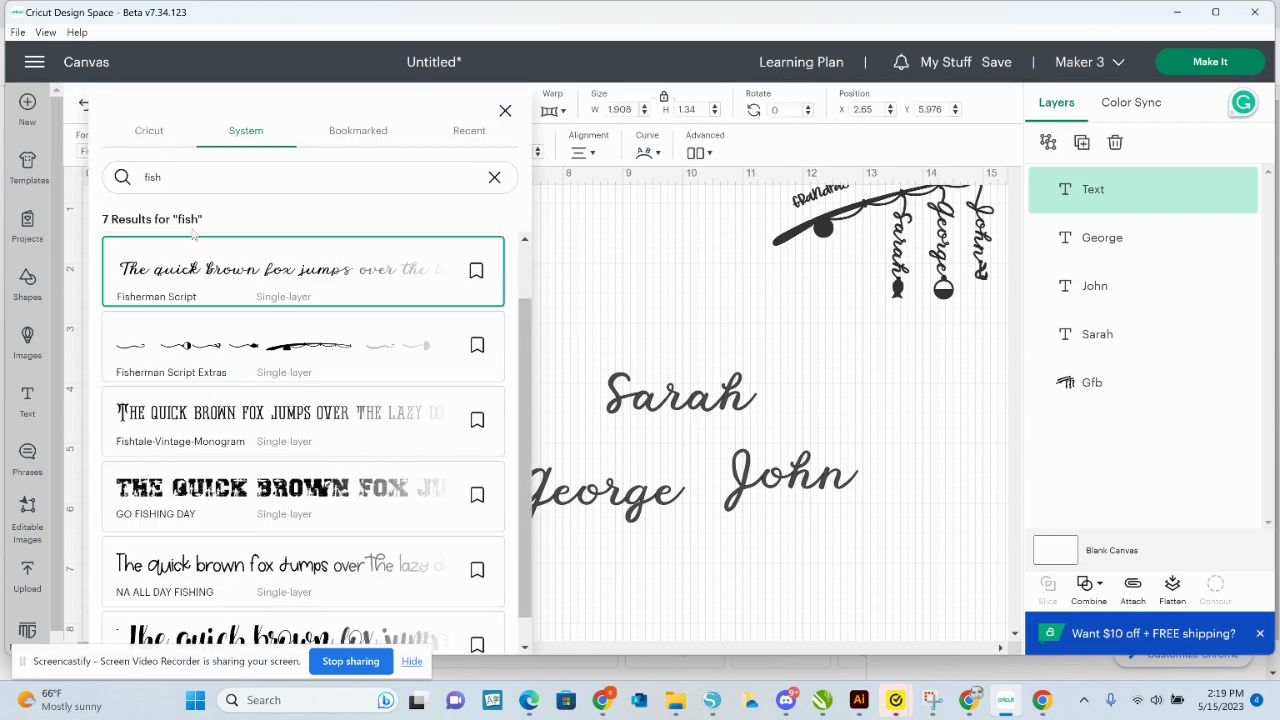
{"action": "left_click", "coordinate": [233, 352]}
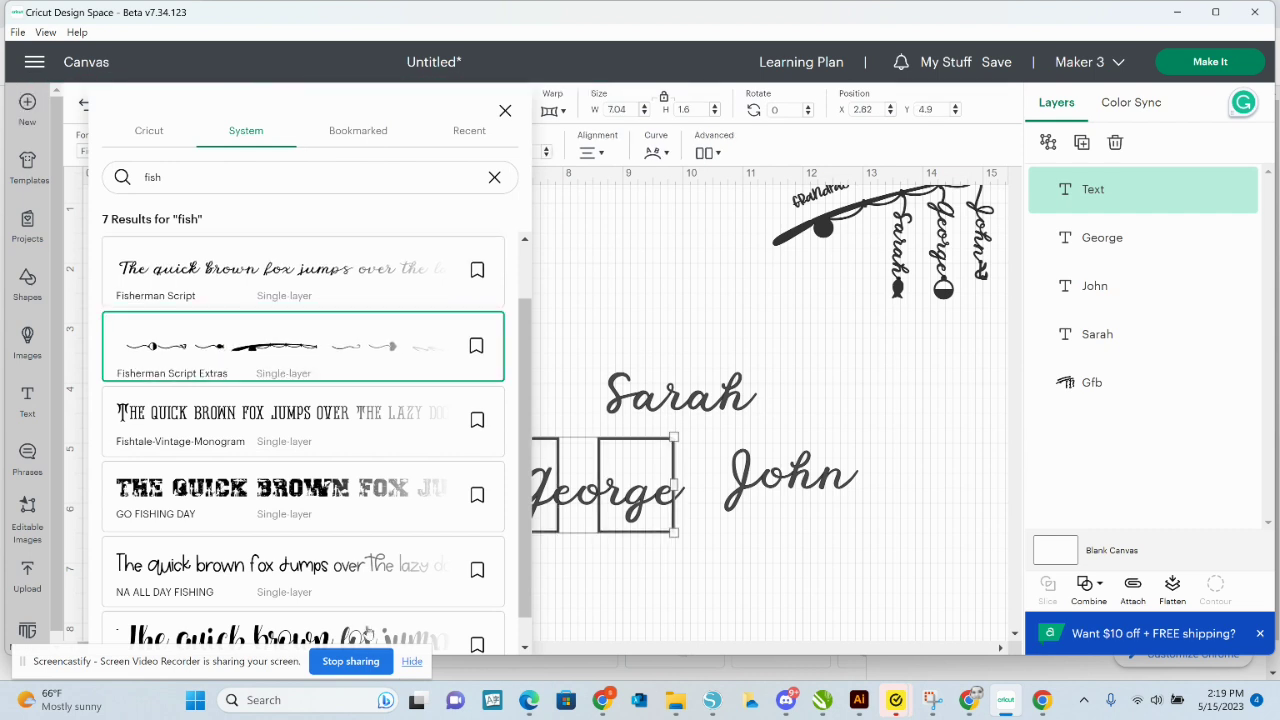
{"action": "left_click", "coordinate": [611, 292]}
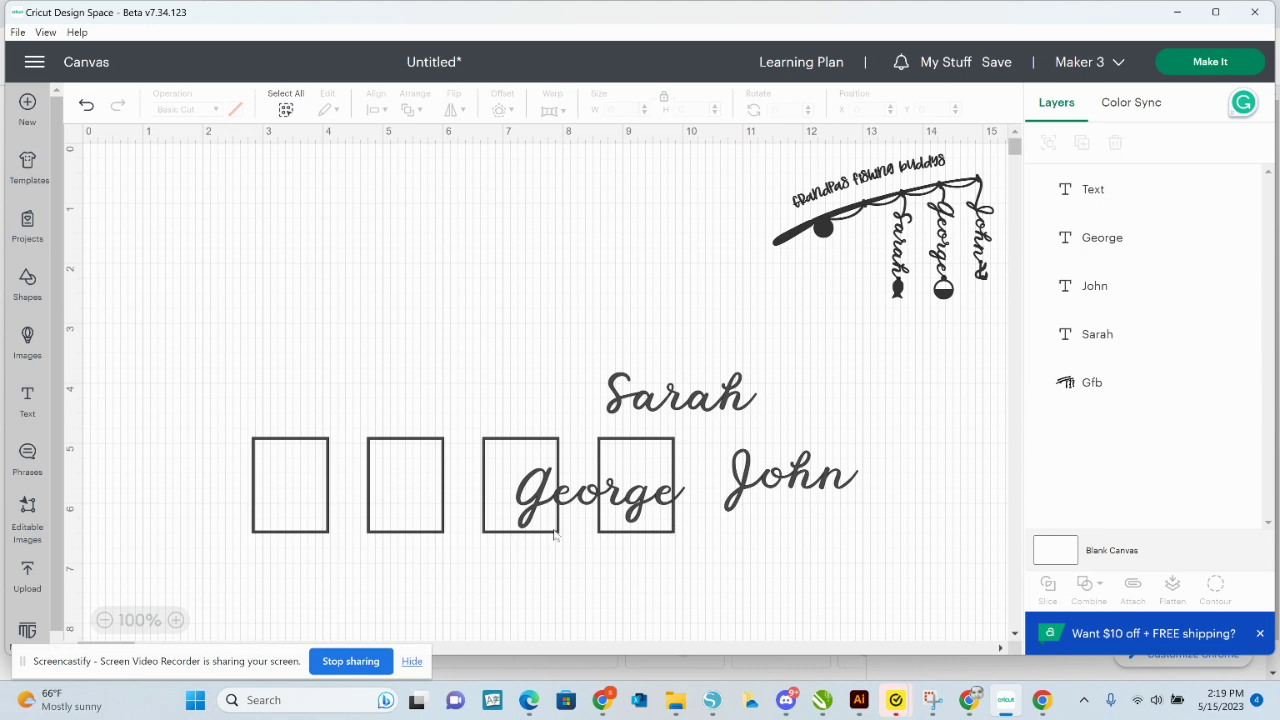
{"action": "left_click_drag", "start_coordinate": [552, 512], "coordinate": [481, 317]}
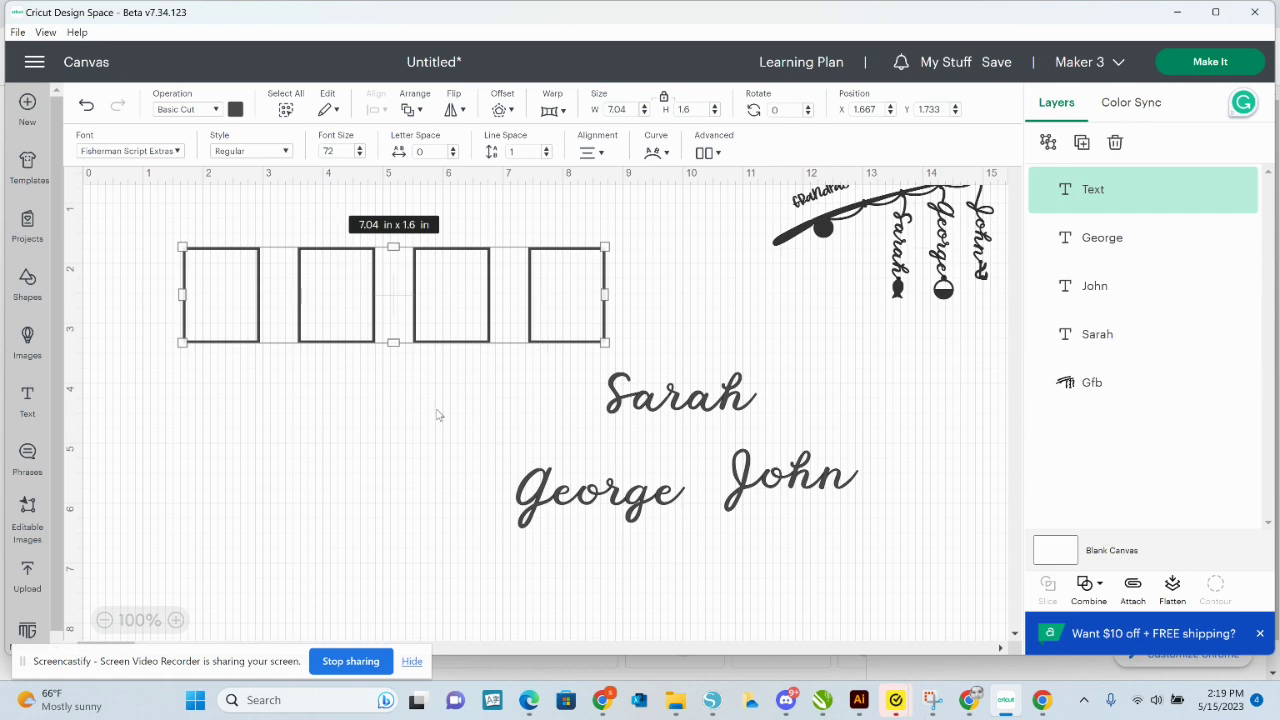
Switch to UI Character Map and display the glyphs of the Fisherman Script Extras font.
{"action": "mouse_move", "coordinate": [704, 712]}
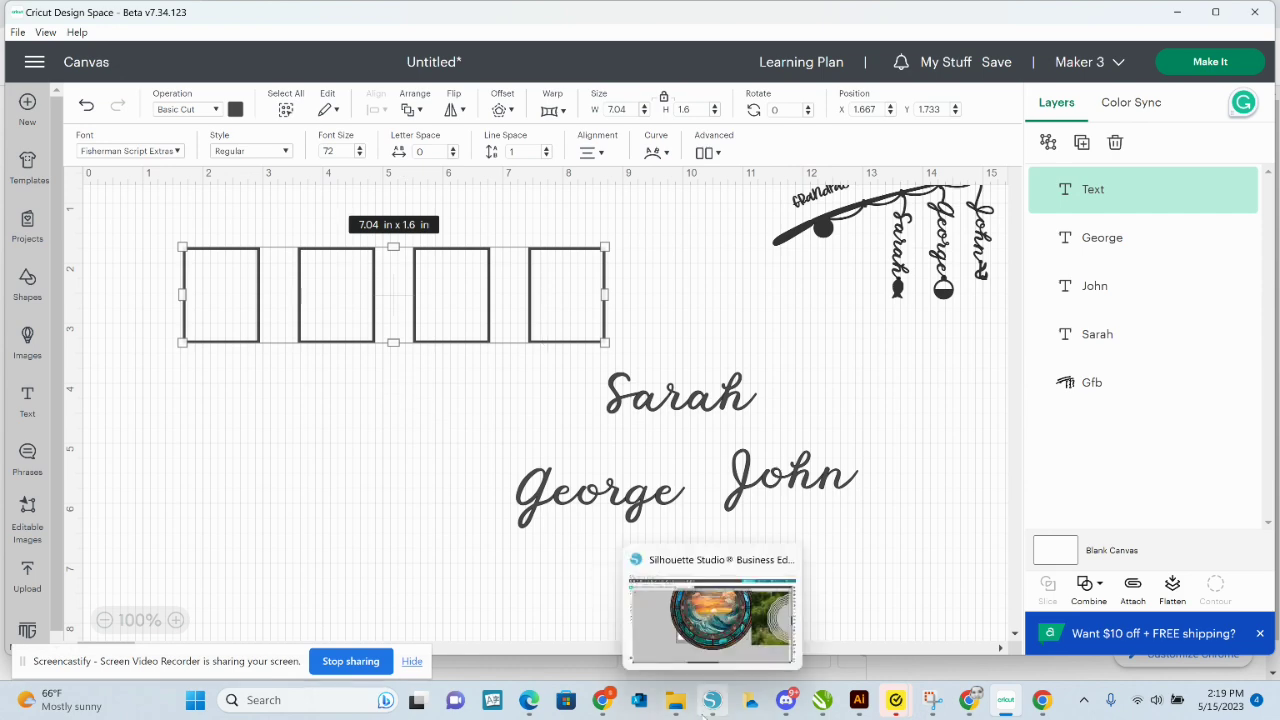
{"action": "mouse_move", "coordinate": [601, 700]}
{"action": "mouse_move", "coordinate": [510, 600]}
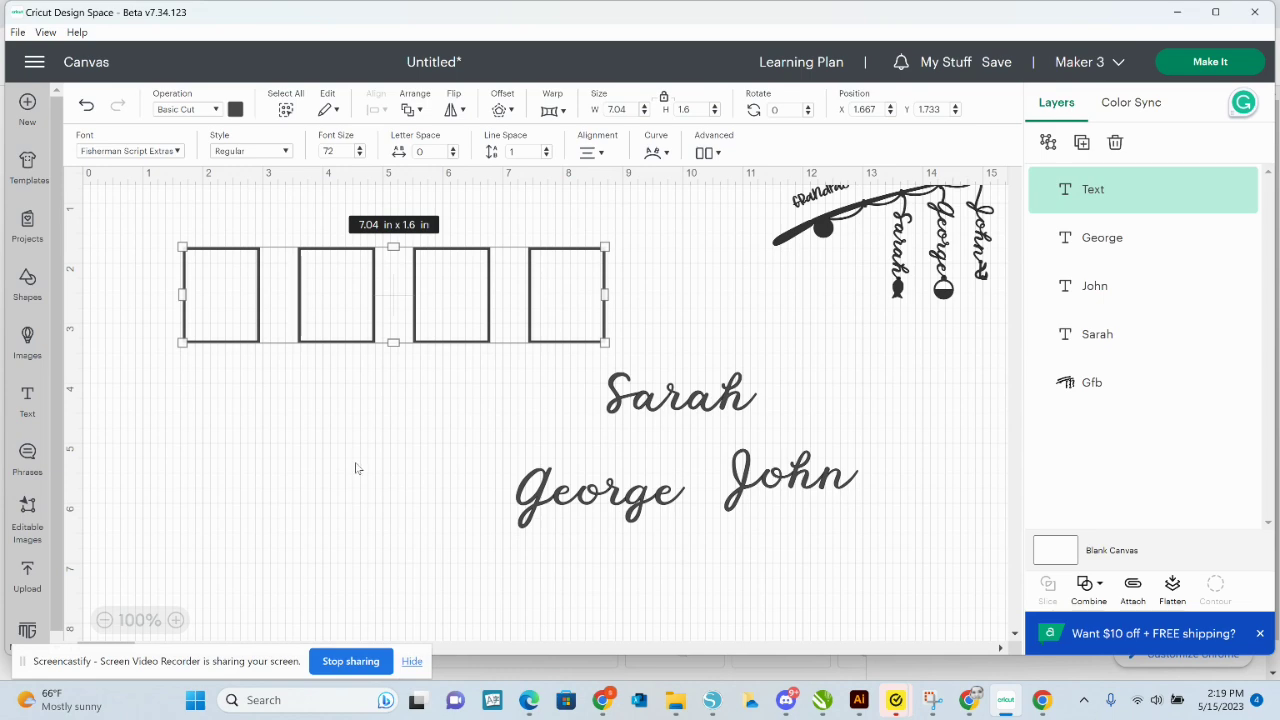
{"action": "left_click", "coordinate": [494, 702]}
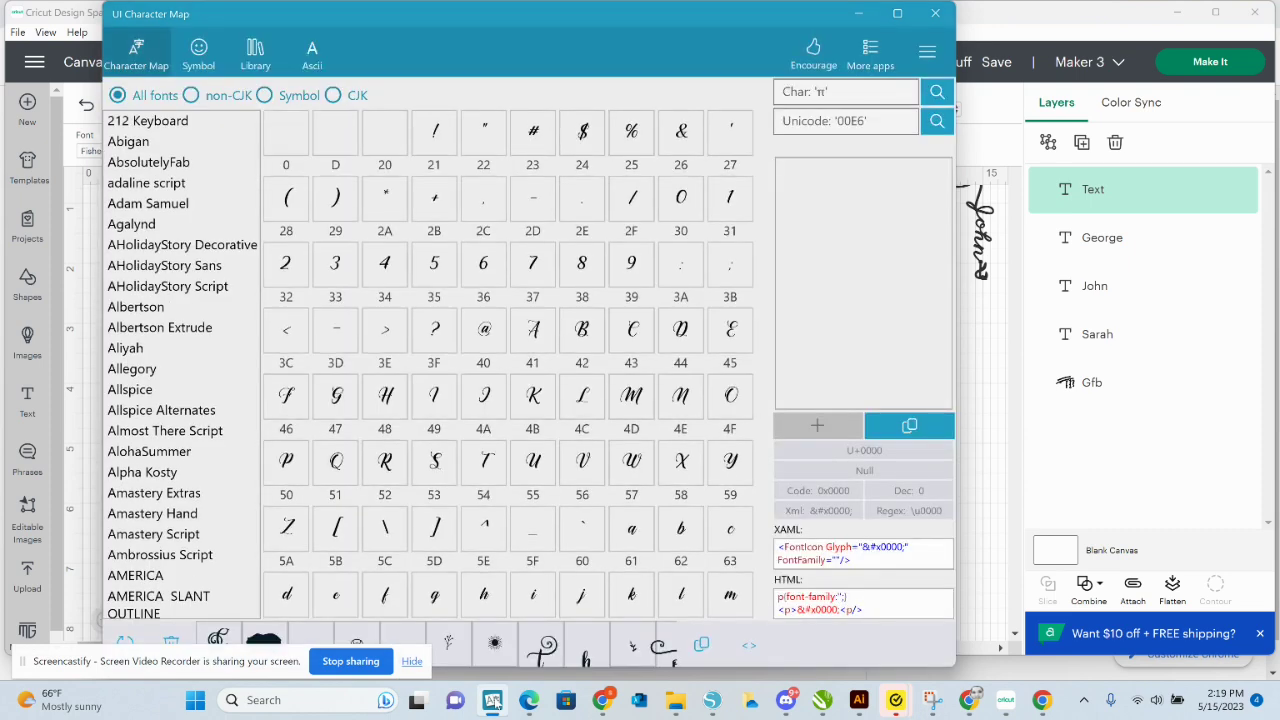
{"action": "left_click", "coordinate": [131, 493]}
{"action": "scroll", "coordinate": [131, 495], "scroll_direction": "down", "scroll_amount": 3}
{"action": "scroll", "coordinate": [131, 497], "scroll_direction": "down", "scroll_amount": 20}
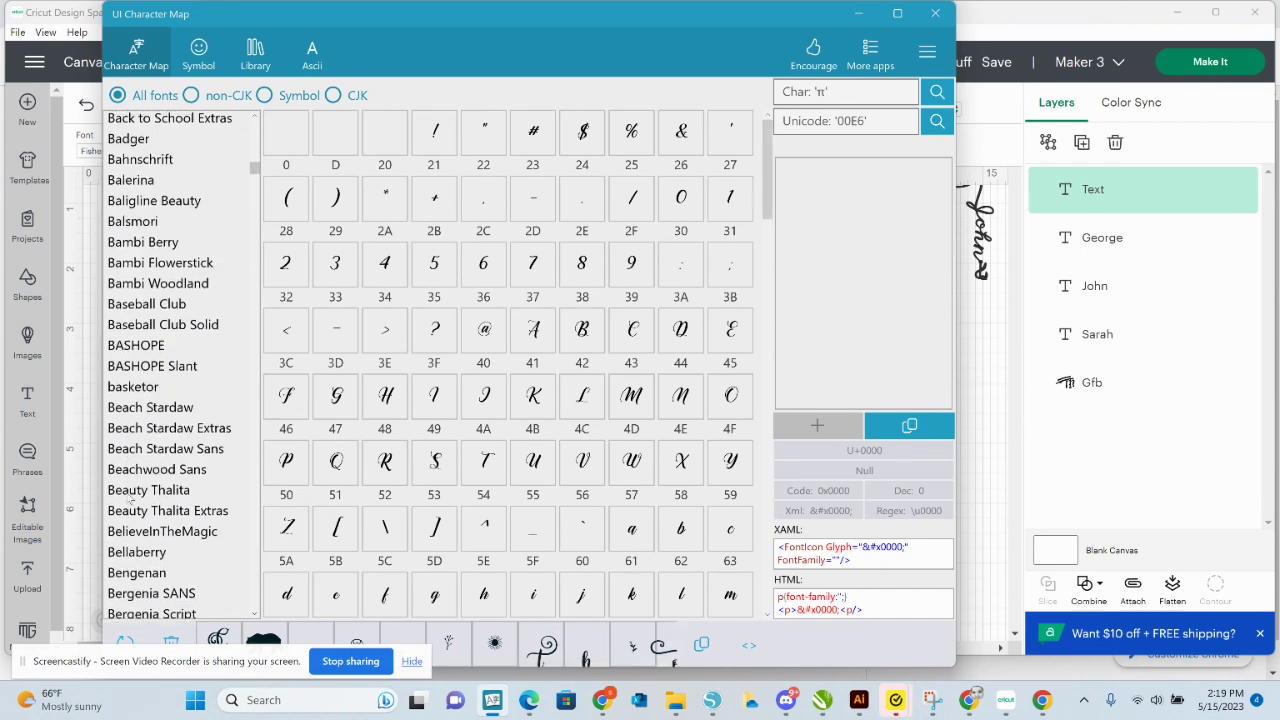
{"action": "scroll", "coordinate": [131, 497], "scroll_direction": "down", "scroll_amount": 20}
{"action": "scroll", "coordinate": [131, 497], "scroll_direction": "down", "scroll_amount": 20}
{"action": "scroll", "coordinate": [131, 497], "scroll_direction": "down", "scroll_amount": 20}
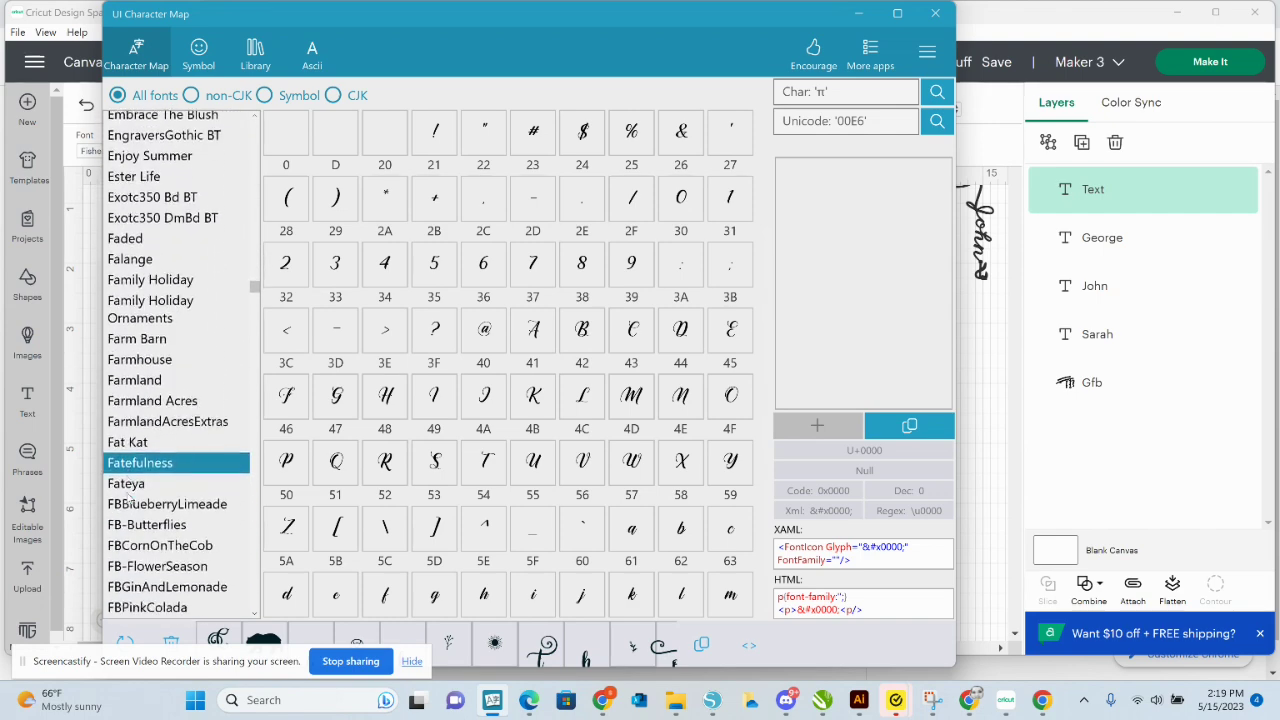
{"action": "scroll", "coordinate": [131, 500], "scroll_direction": "down", "scroll_amount": 5}
{"action": "scroll", "coordinate": [131, 500], "scroll_direction": "down", "scroll_amount": 3}
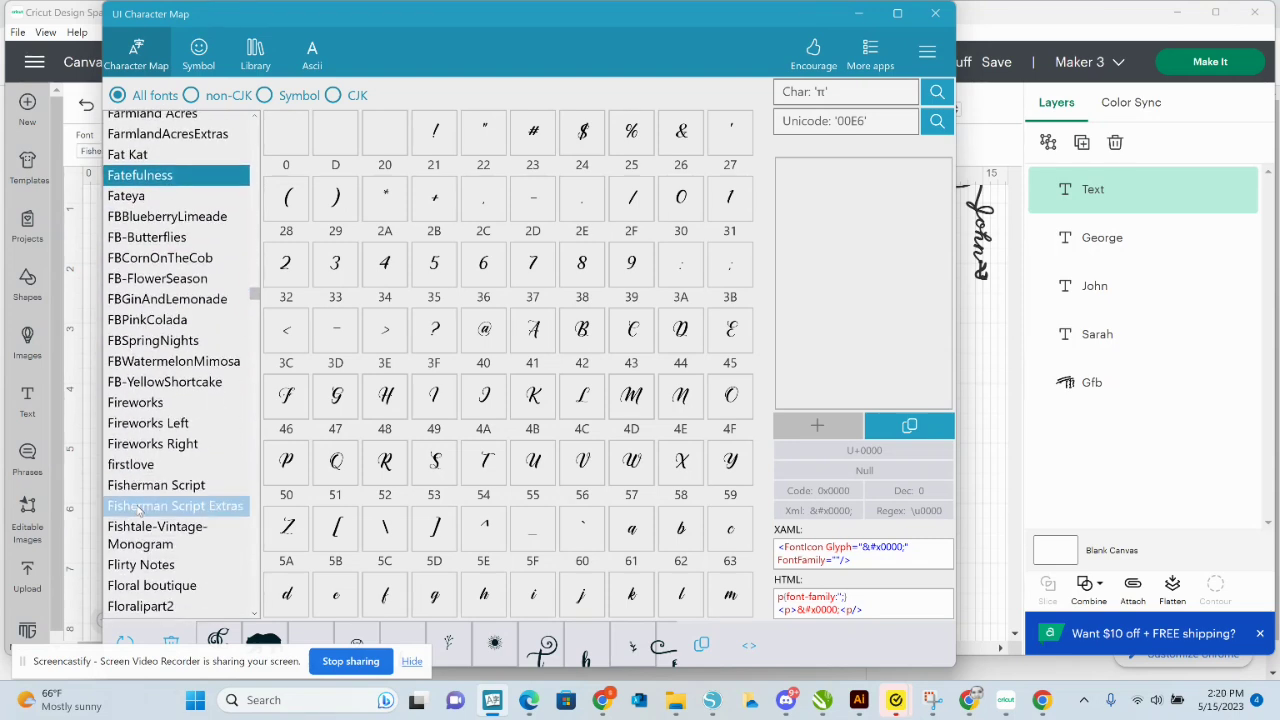
{"action": "left_click", "coordinate": [139, 508]}
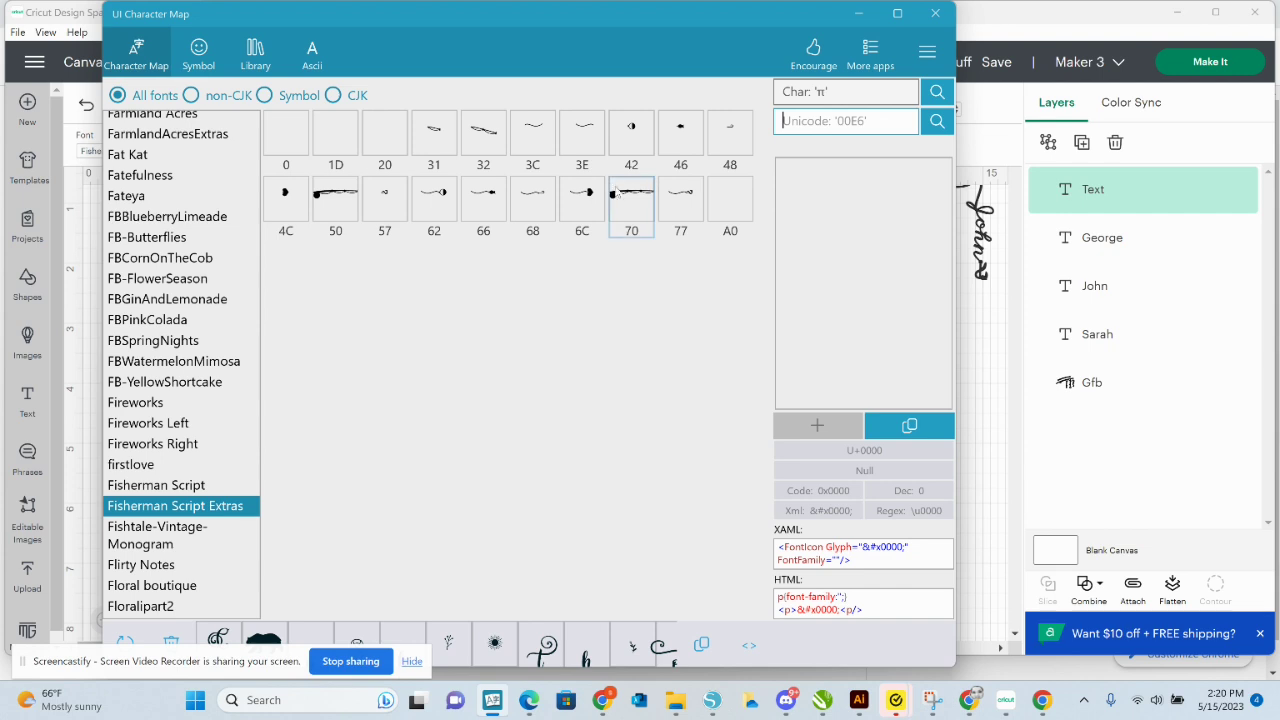
Copy the fishing rod glyph with code 50 from the character map and return to Cricut Design Space.
{"action": "left_click", "coordinate": [350, 200]}
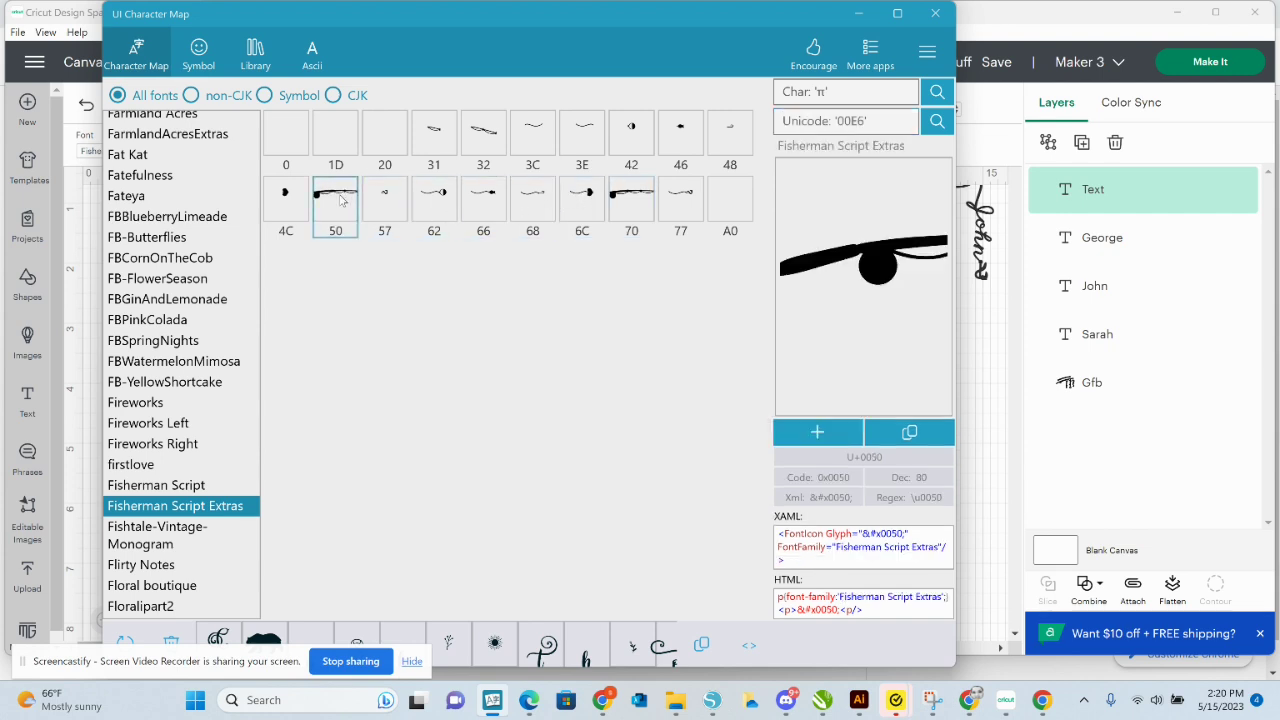
{"action": "left_click", "coordinate": [820, 431]}
{"action": "left_click", "coordinate": [909, 431]}
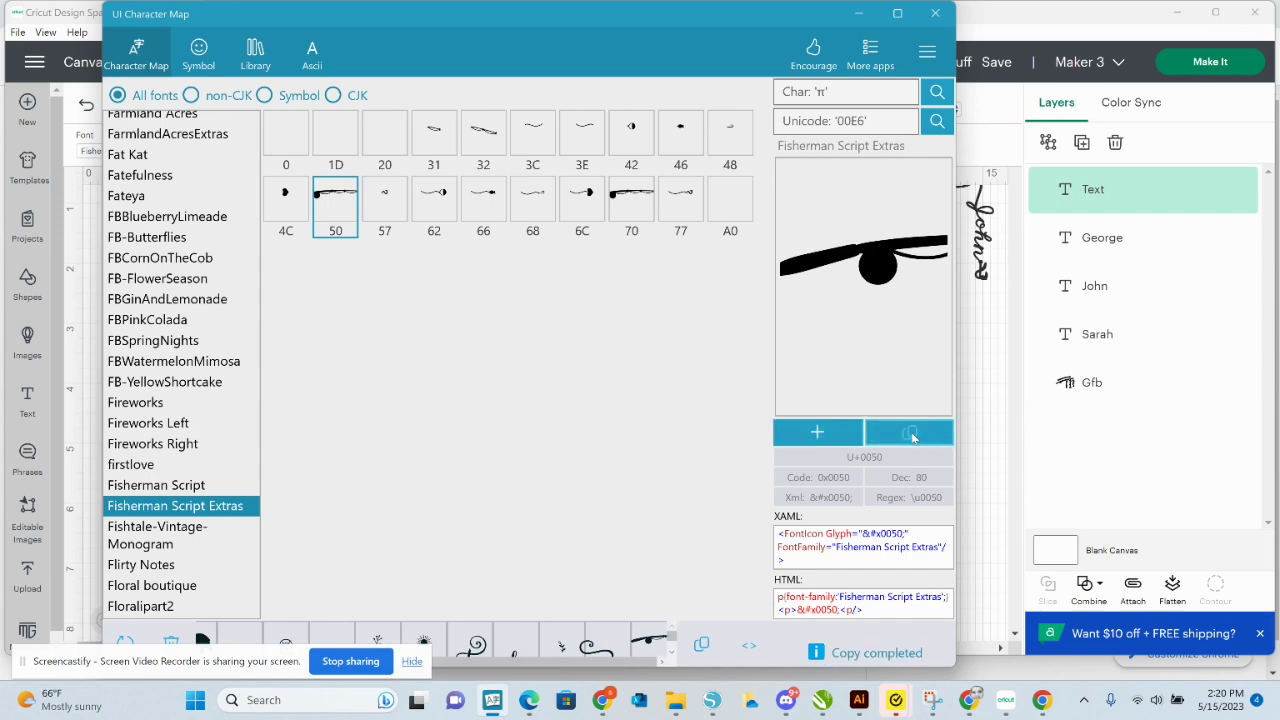
{"action": "left_click", "coordinate": [862, 16]}
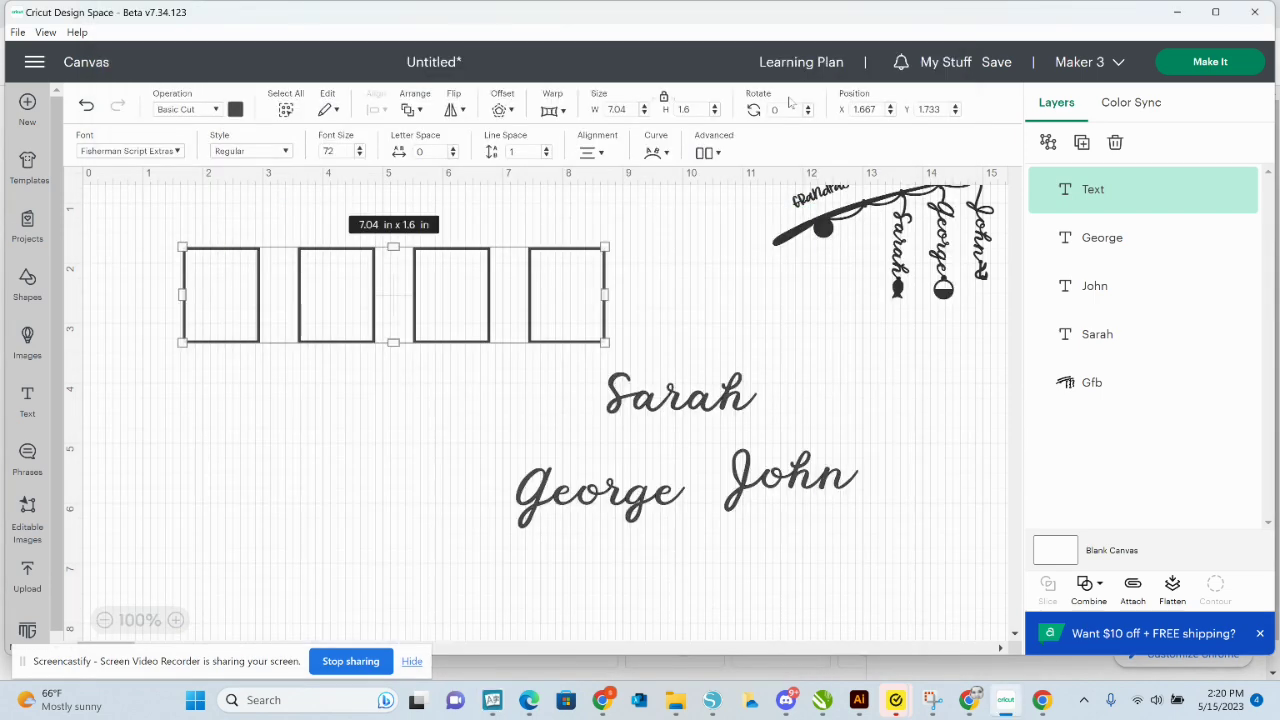
Replace the placeholder content of the Fisherman Script Extras text object with the copied fishing rod glyph.
{"action": "left_click", "coordinate": [610, 322]}
{"action": "double_click", "coordinate": [604, 321]}
{"action": "key", "text": "BackSpace"}
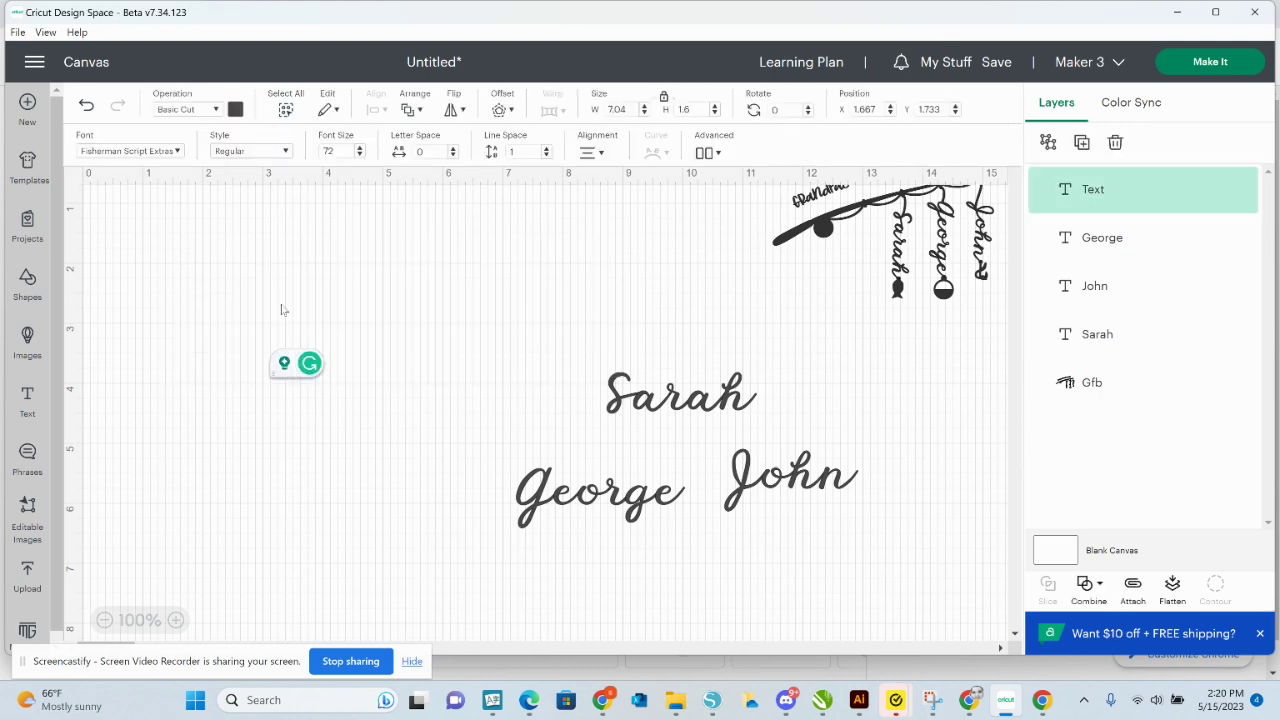
{"action": "right_click", "coordinate": [208, 326]}
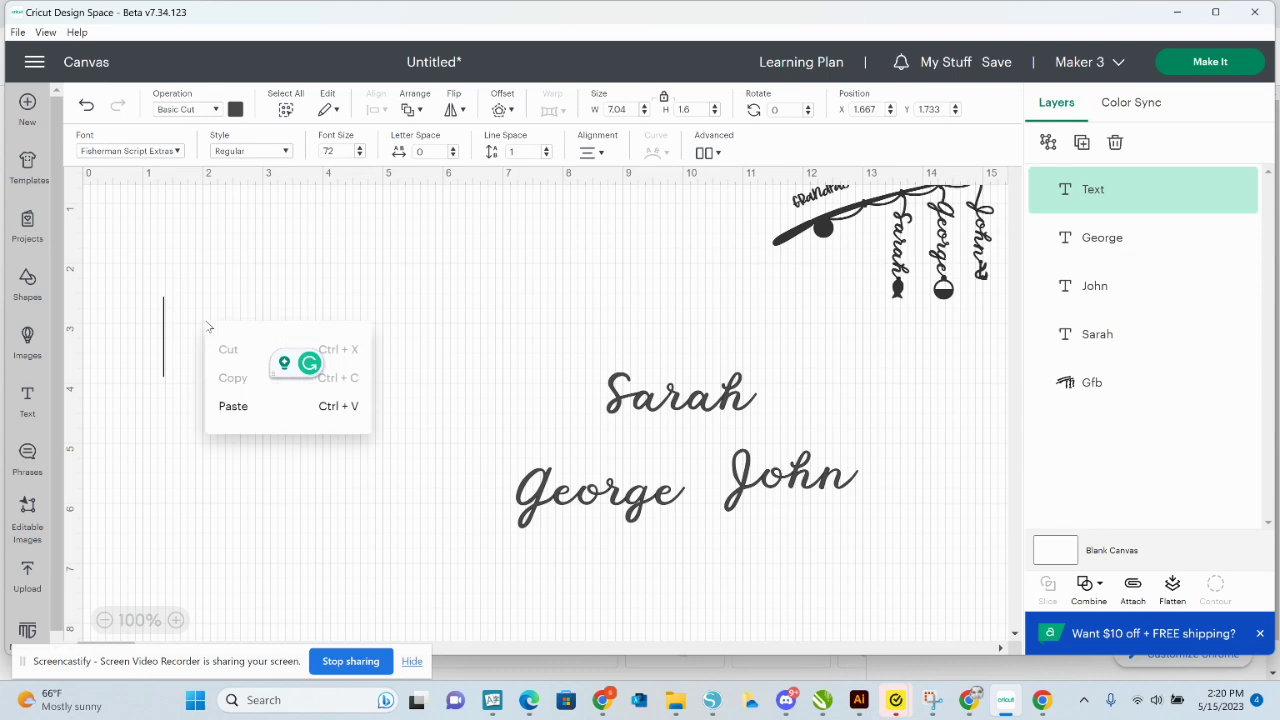
{"action": "left_click", "coordinate": [231, 404]}
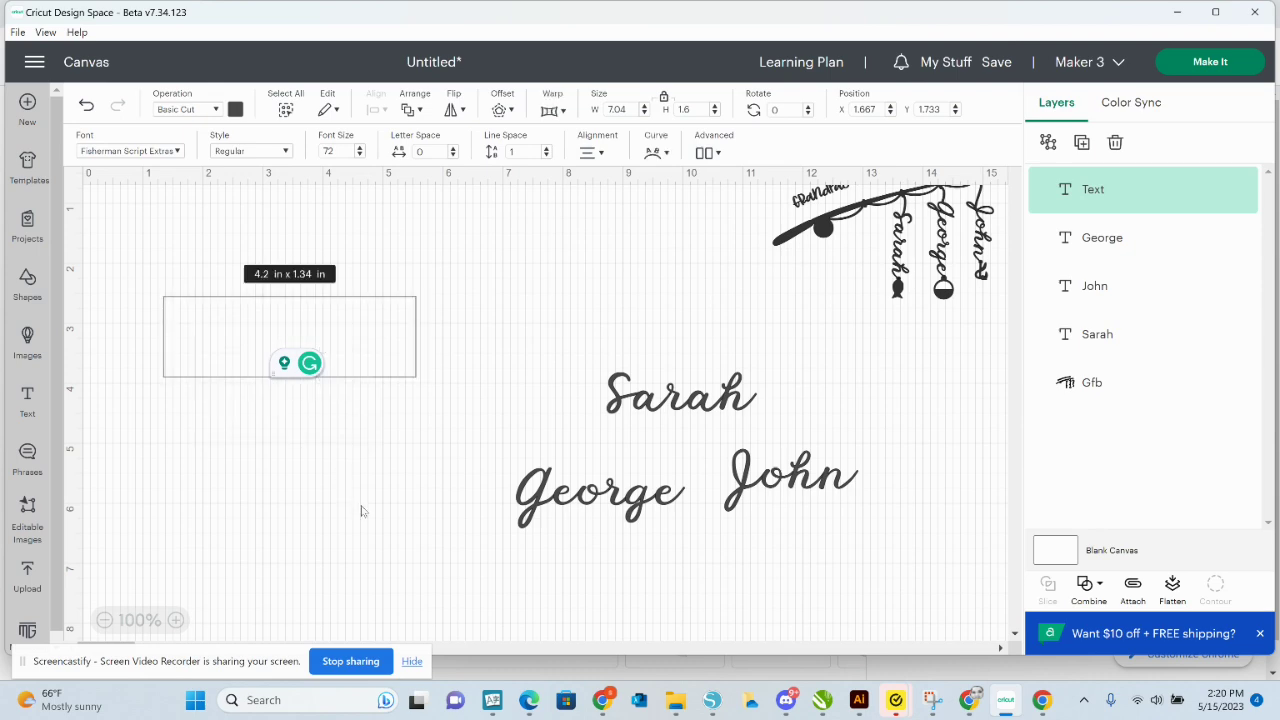
{"action": "type", "text": "P"}
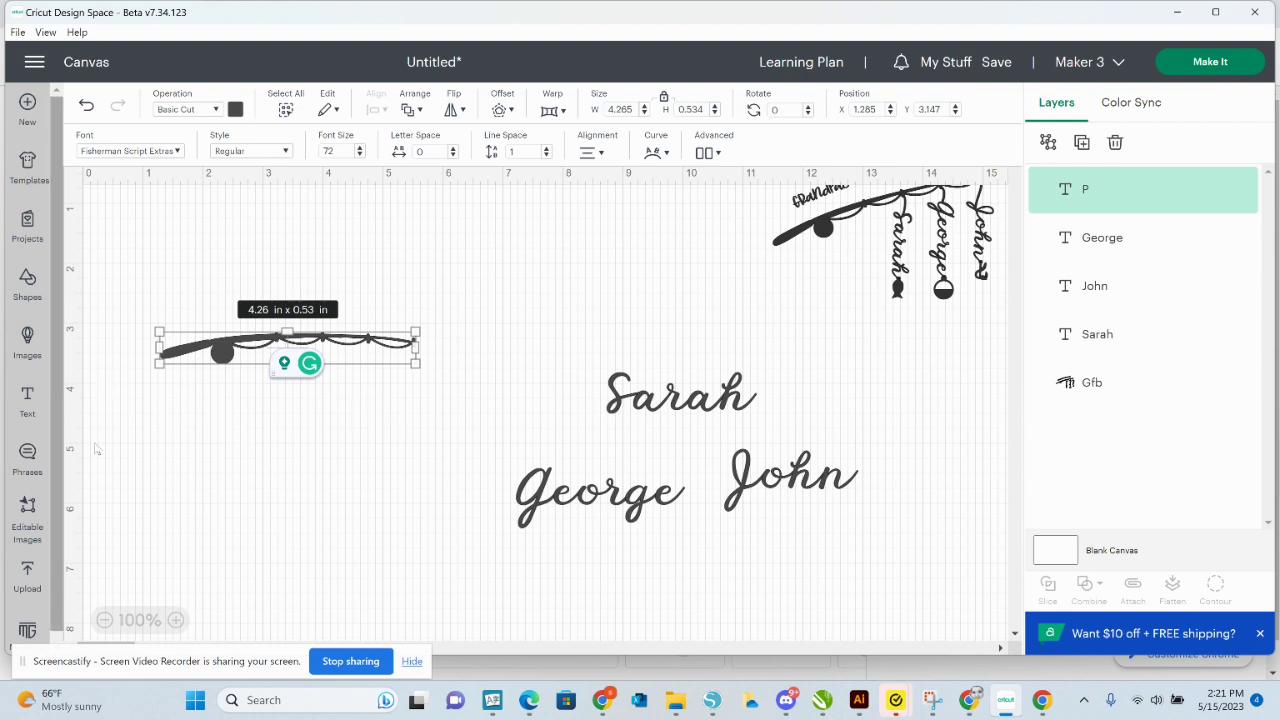
Duplicate the fishing rod text object and open the copy for editing at the end of its text.
{"action": "left_click", "coordinate": [250, 435]}
{"action": "left_click", "coordinate": [236, 356]}
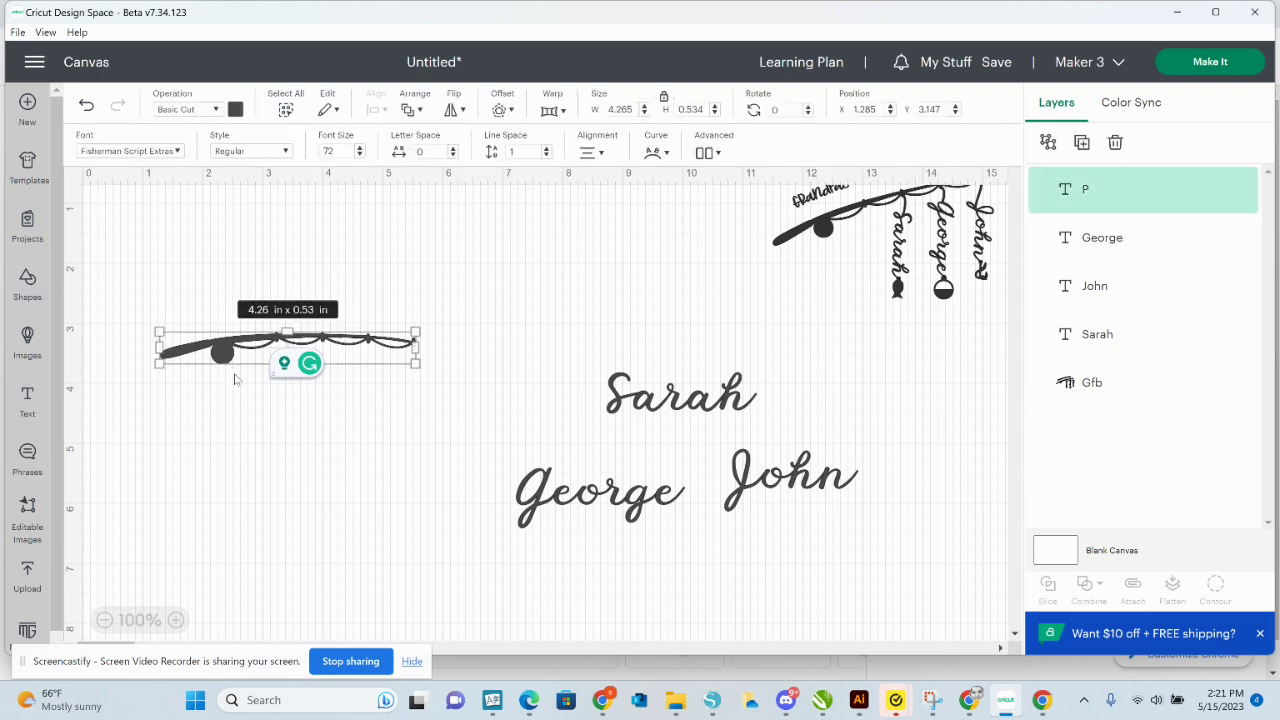
{"action": "left_click", "coordinate": [1084, 145]}
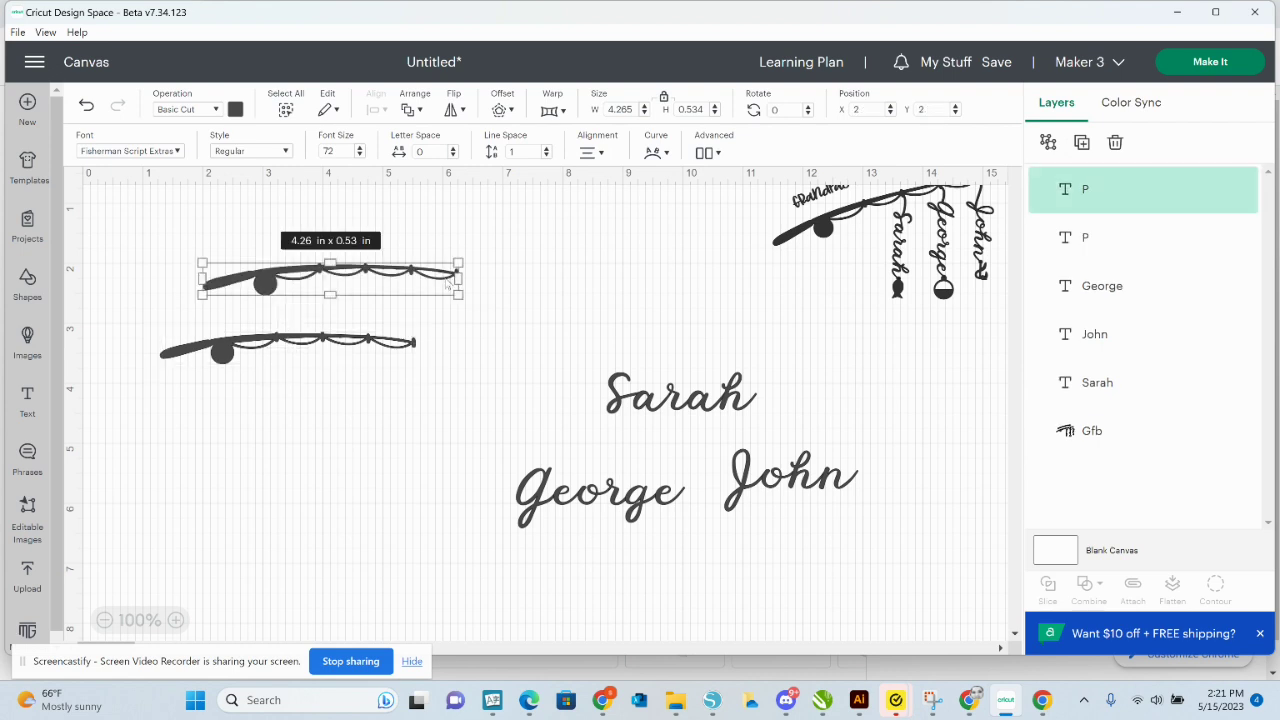
{"action": "left_click_drag", "start_coordinate": [444, 274], "coordinate": [451, 277]}
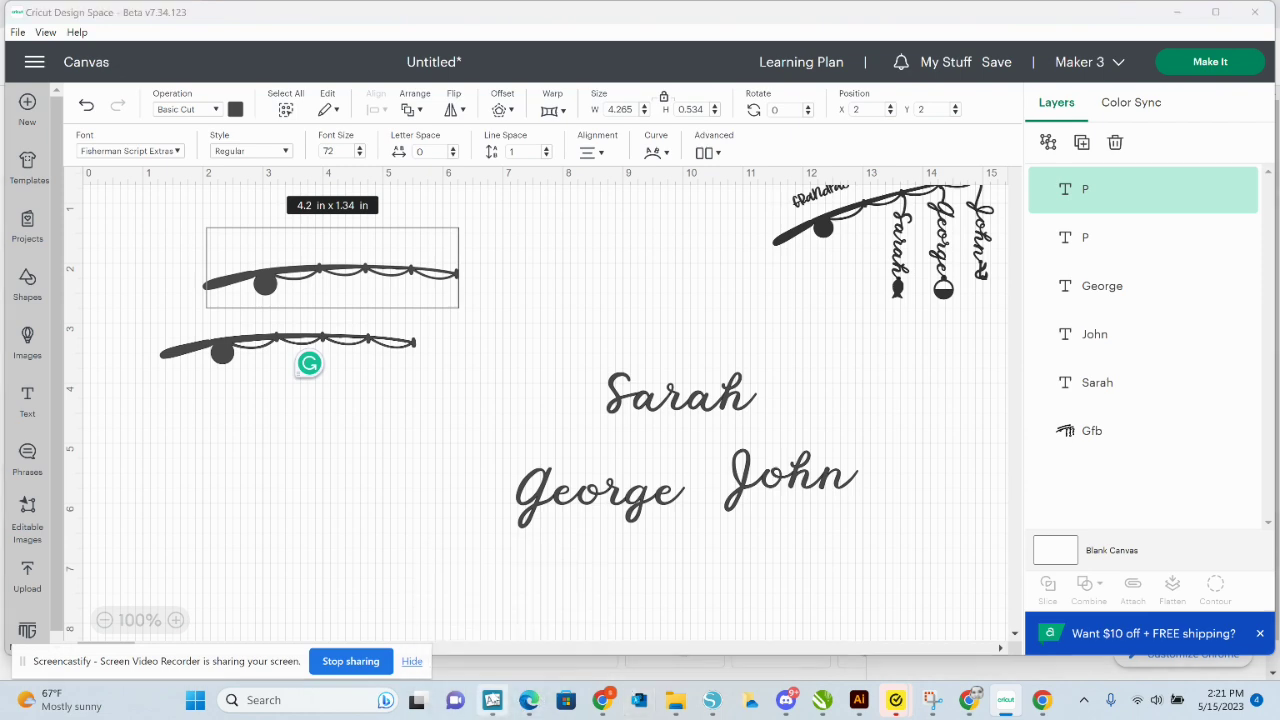
Copy the bobber glyph with code 42 of Fisherman Script Extras from UI Character Map and return to Cricut Design Space.
{"action": "left_click", "coordinate": [492, 700]}
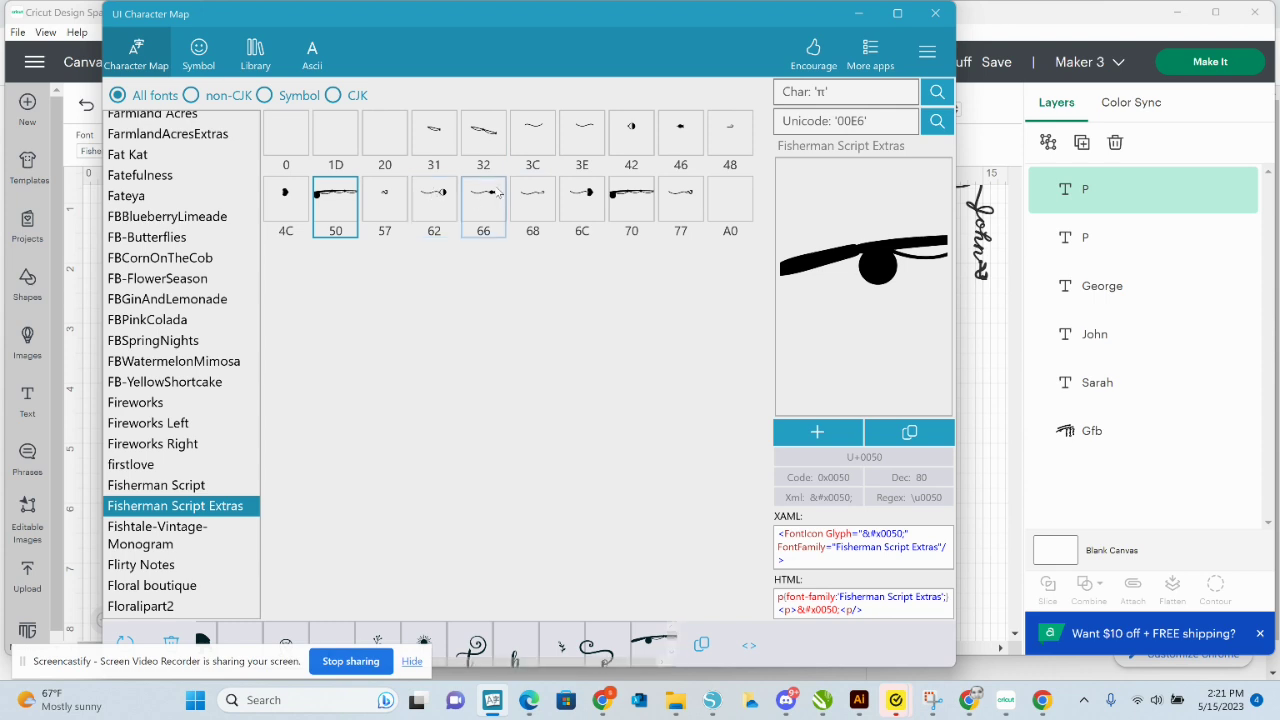
{"action": "left_click", "coordinate": [636, 130]}
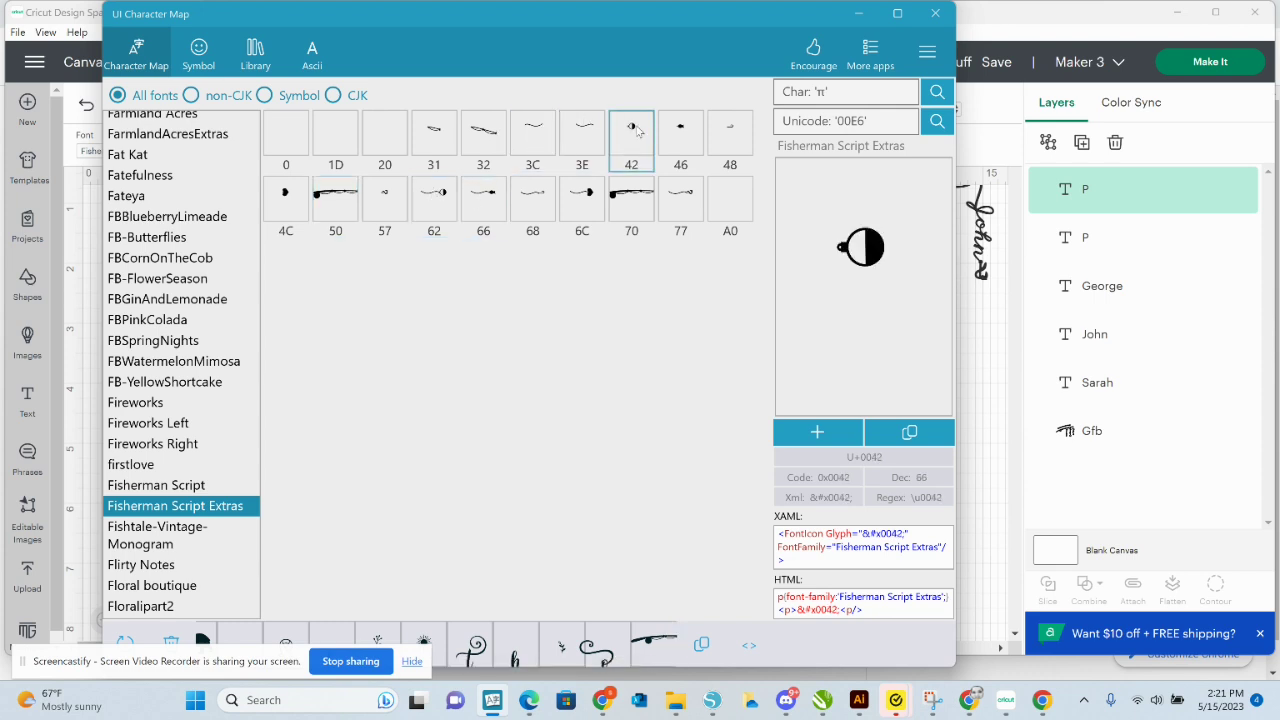
{"action": "left_click", "coordinate": [818, 431]}
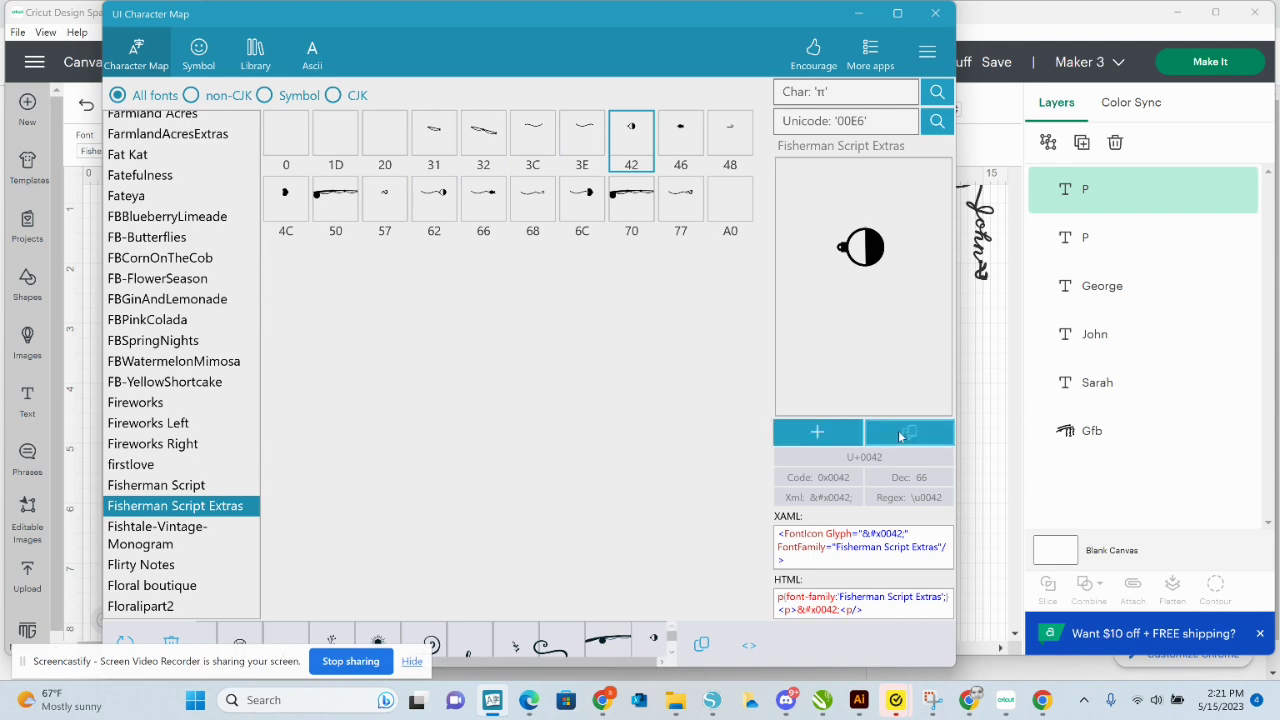
{"action": "left_click", "coordinate": [918, 434]}
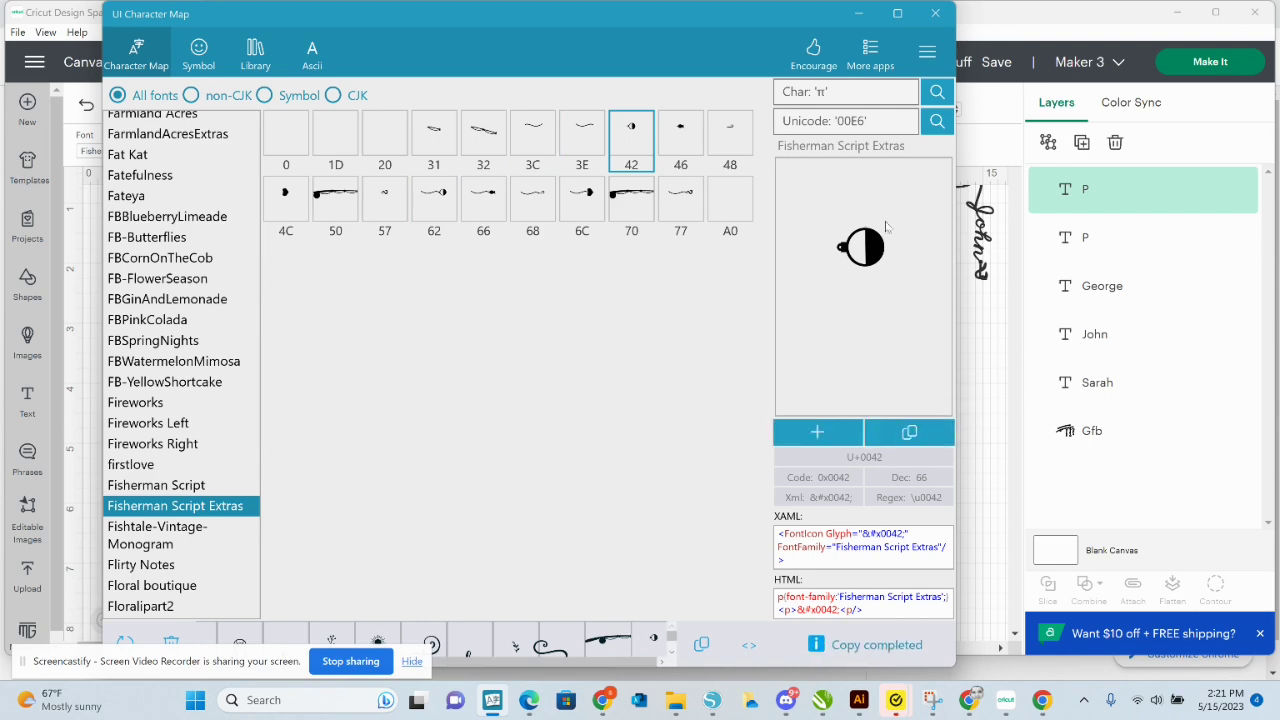
{"action": "left_click", "coordinate": [857, 9]}
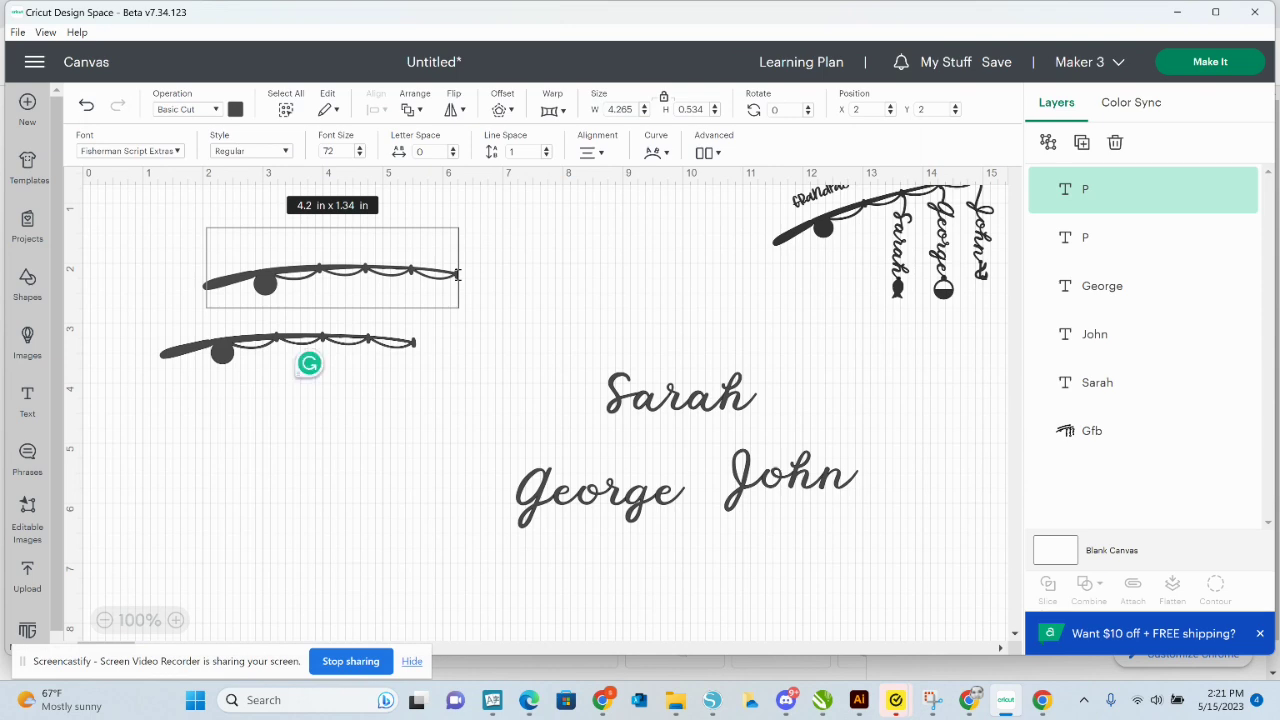
Paste the copied bobber glyph after the rod in the duplicated text object.
{"action": "right_click", "coordinate": [457, 274]}
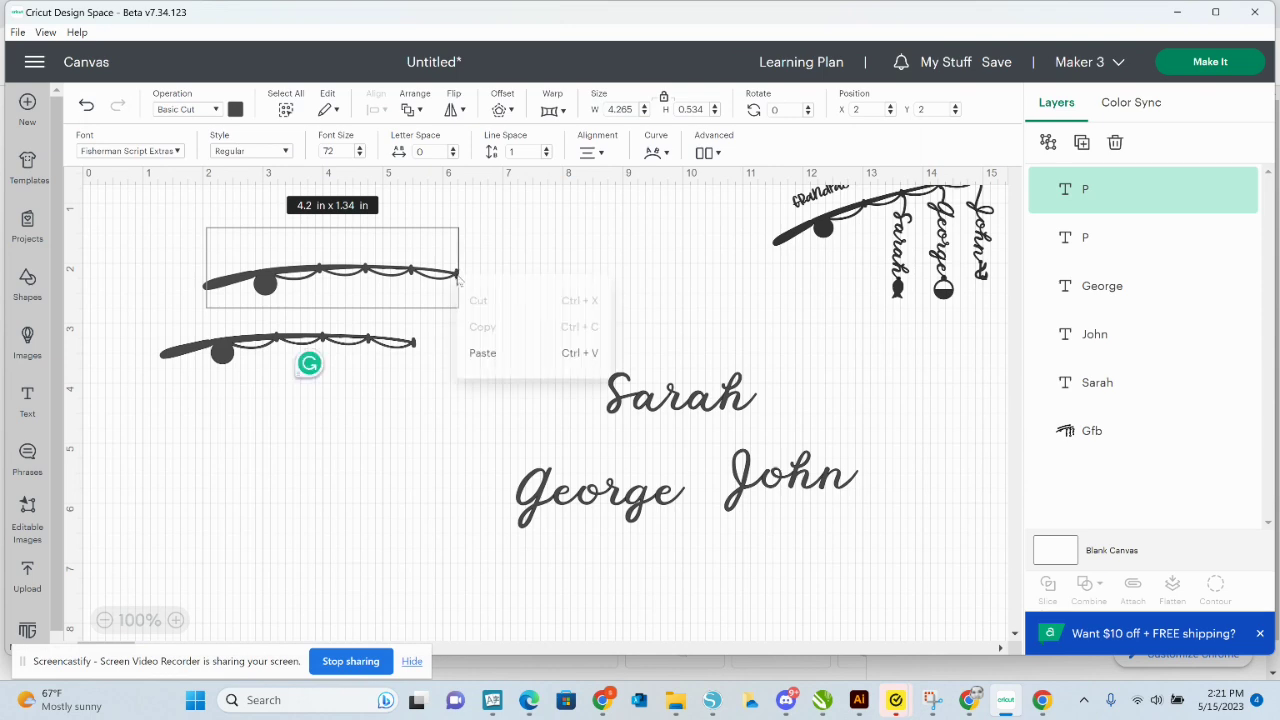
{"action": "left_click", "coordinate": [484, 359]}
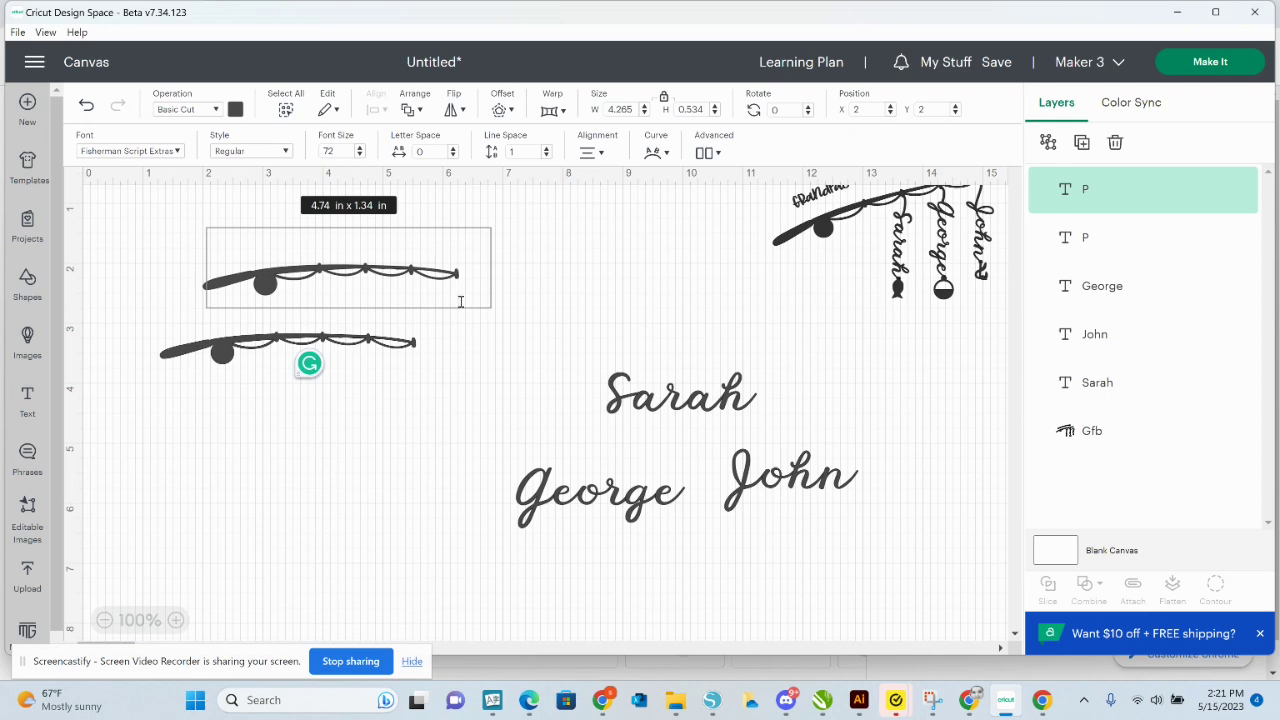
{"action": "type", "text": "B"}
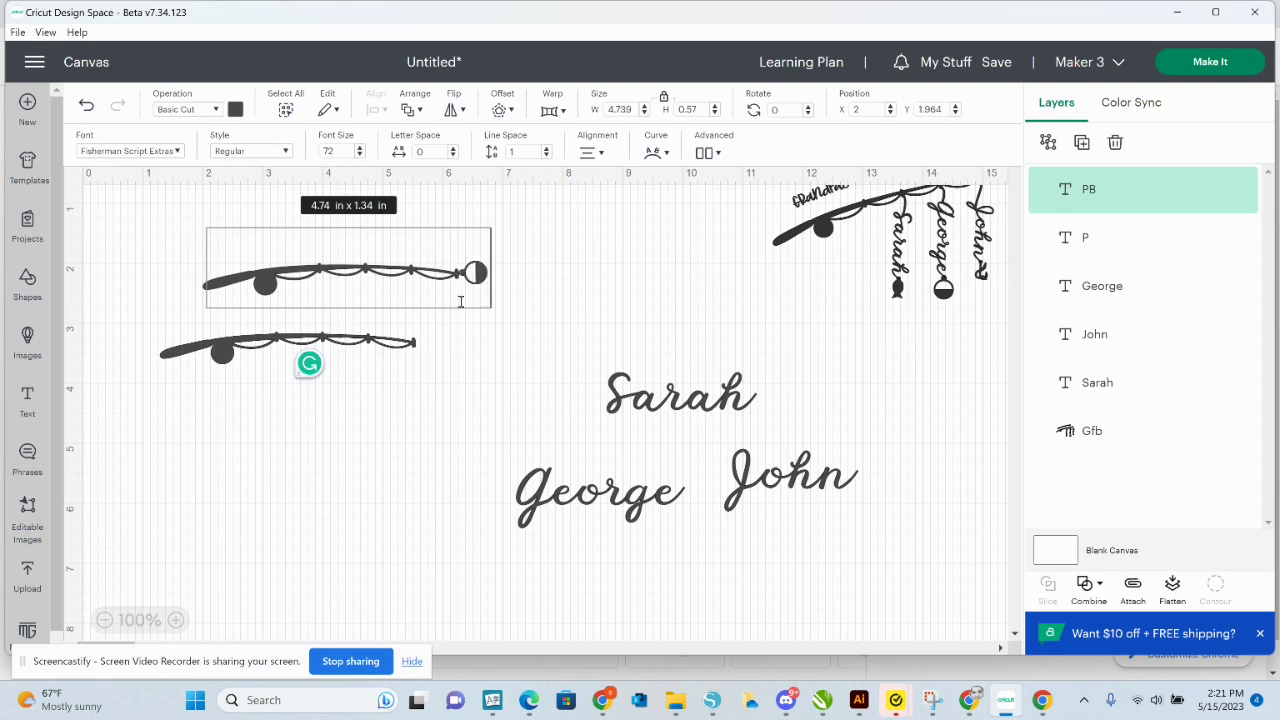
{"action": "key", "text": "BackSpace"}
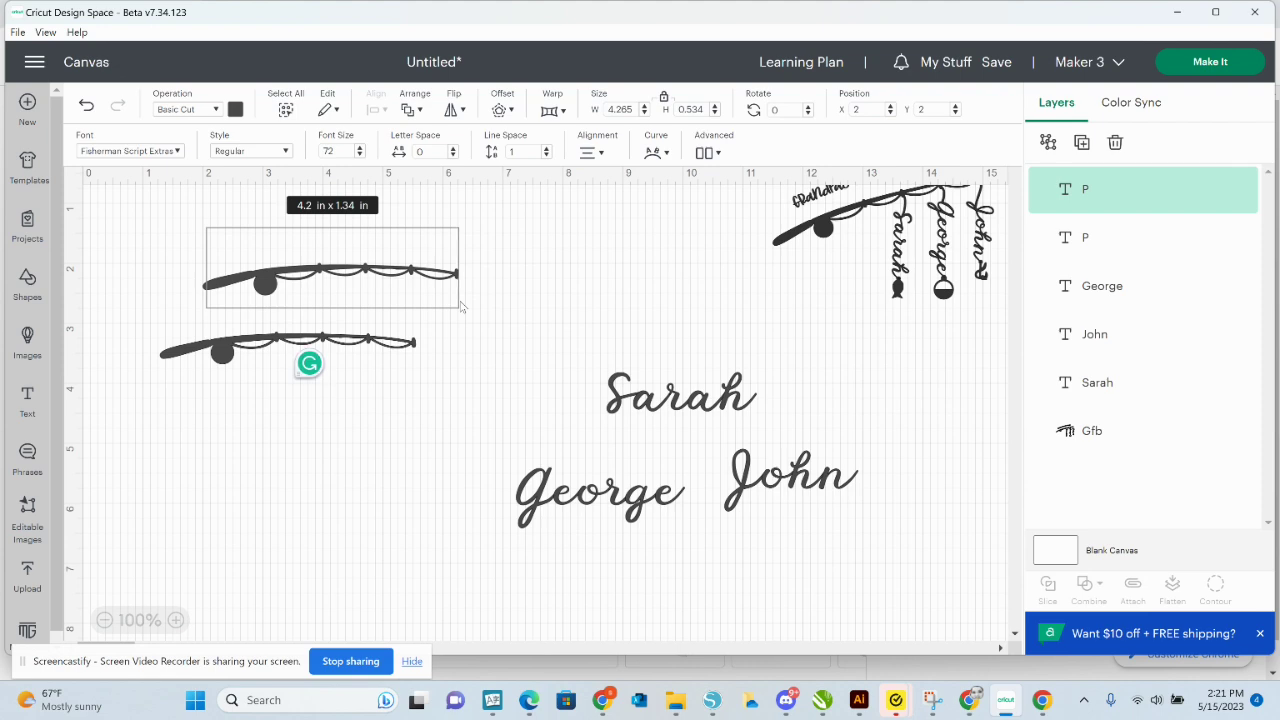
{"action": "left_click", "coordinate": [91, 108]}
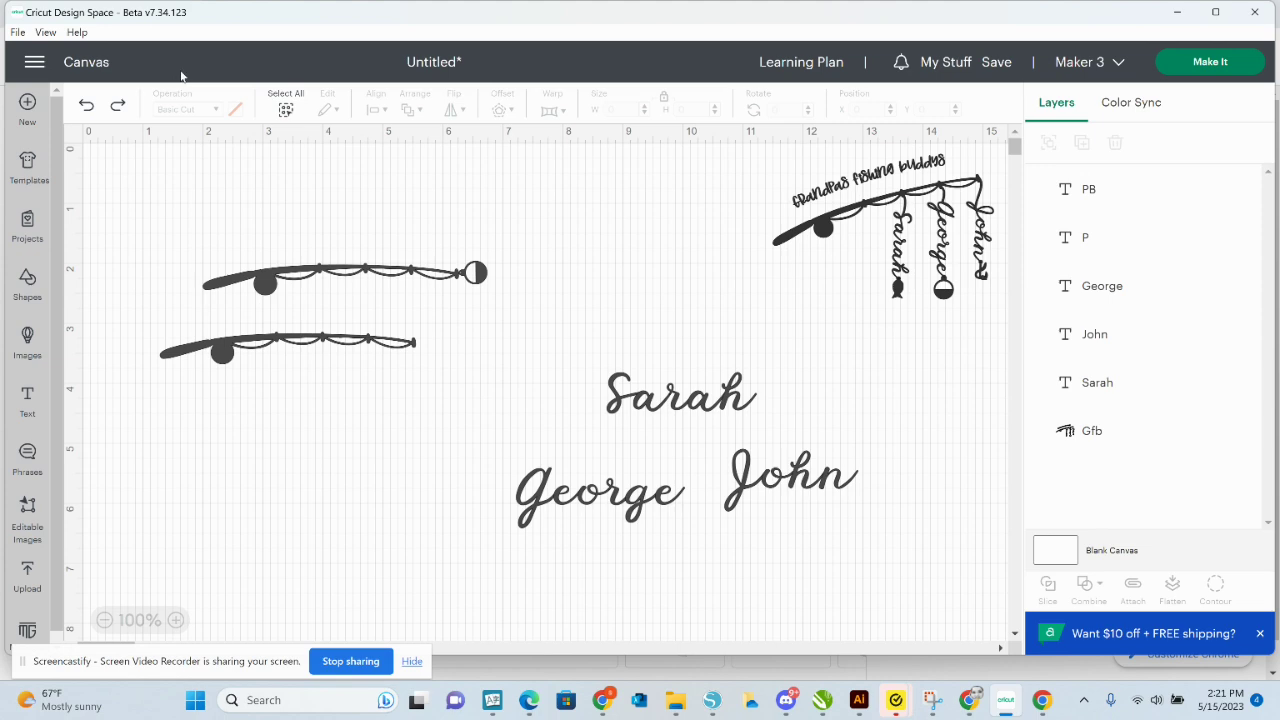
Delete the rod glyph from the duplicated text object, keeping only the bobber.
{"action": "double_click", "coordinate": [456, 279]}
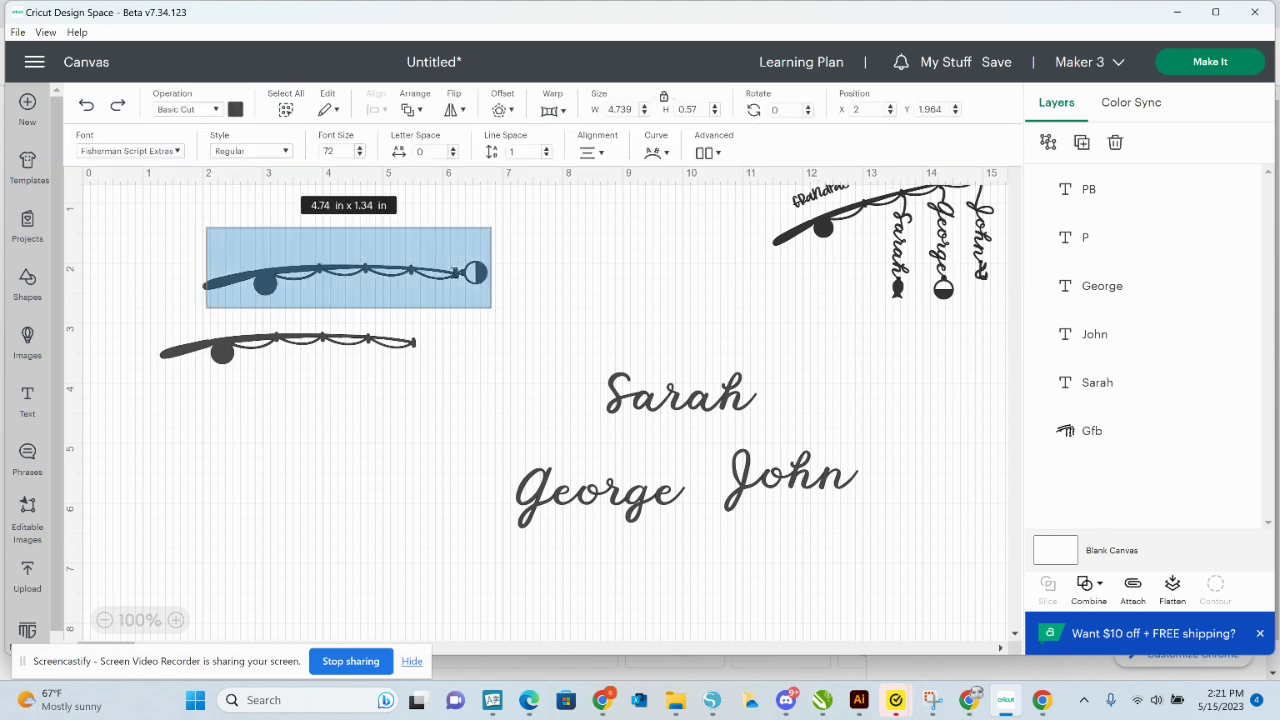
{"action": "left_click", "coordinate": [457, 279]}
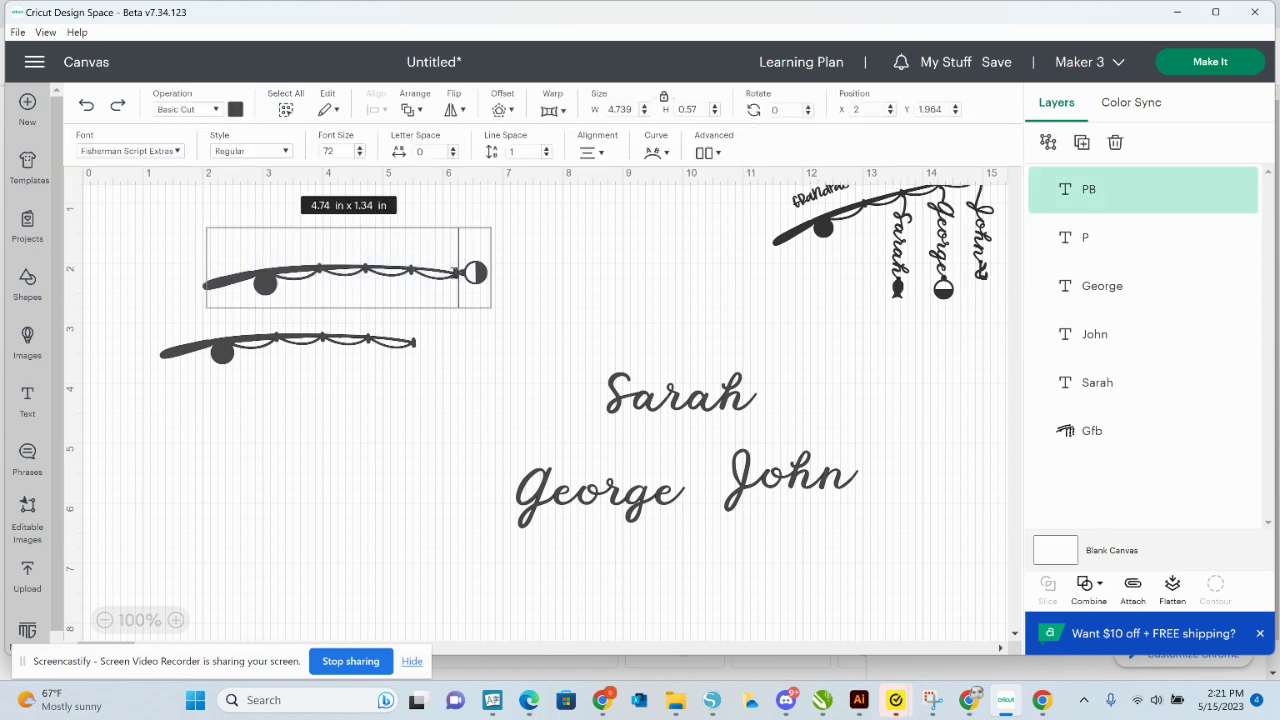
{"action": "key", "text": "BackSpace"}
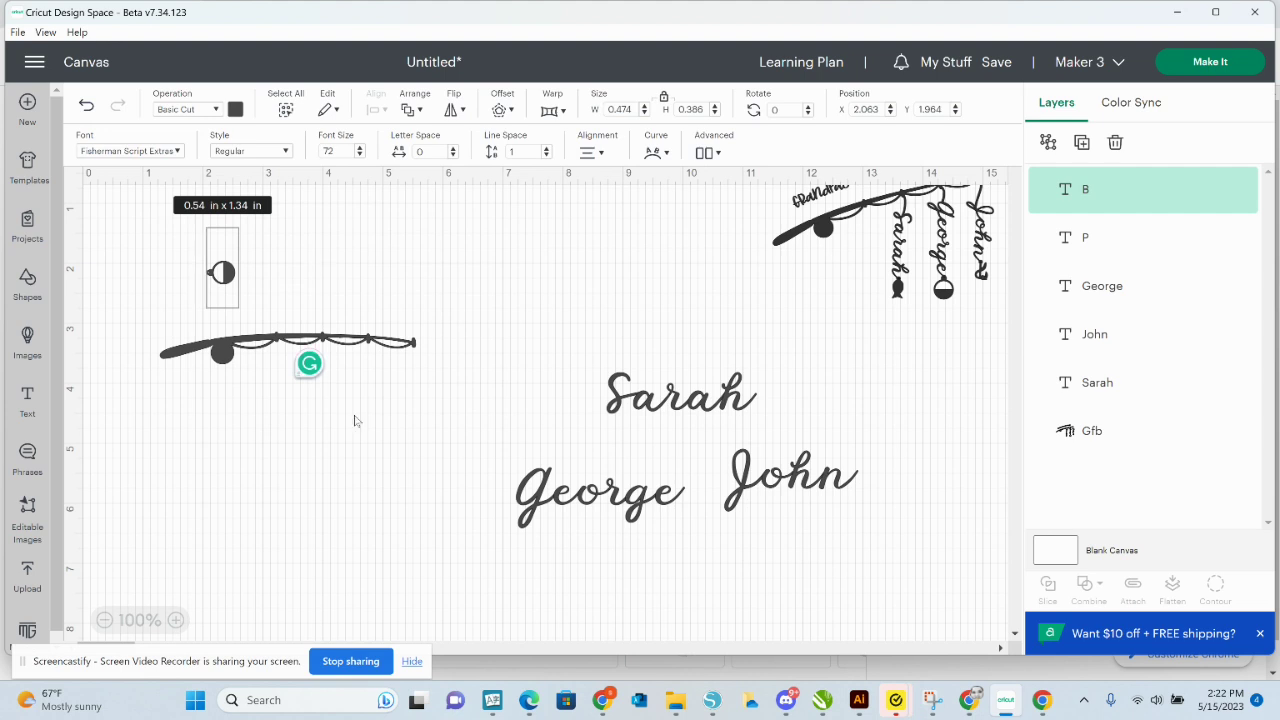
{"action": "left_click", "coordinate": [337, 478]}
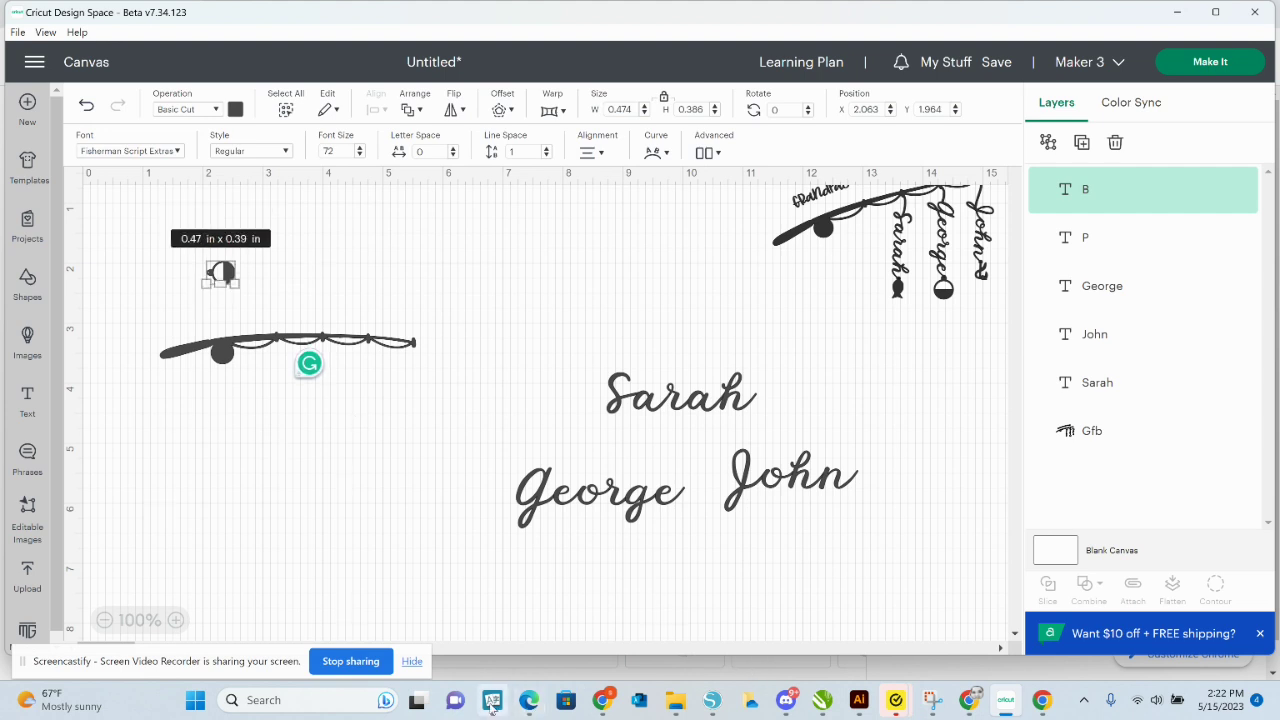
Copy the fish glyph with code 46 of Fisherman Script Extras from UI Character Map and return to Cricut Design Space.
{"action": "mouse_move", "coordinate": [492, 700]}
{"action": "left_click", "coordinate": [515, 590]}
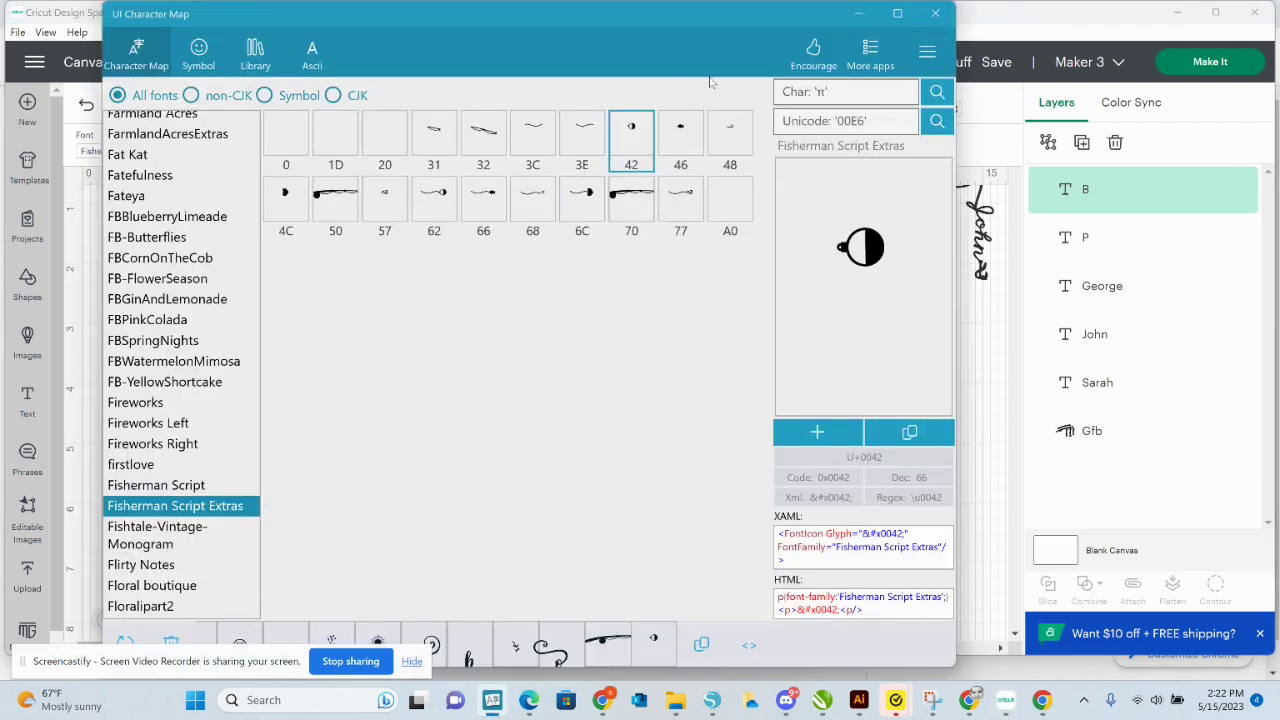
{"action": "left_click", "coordinate": [680, 140]}
{"action": "left_click", "coordinate": [830, 438]}
{"action": "left_click", "coordinate": [908, 438]}
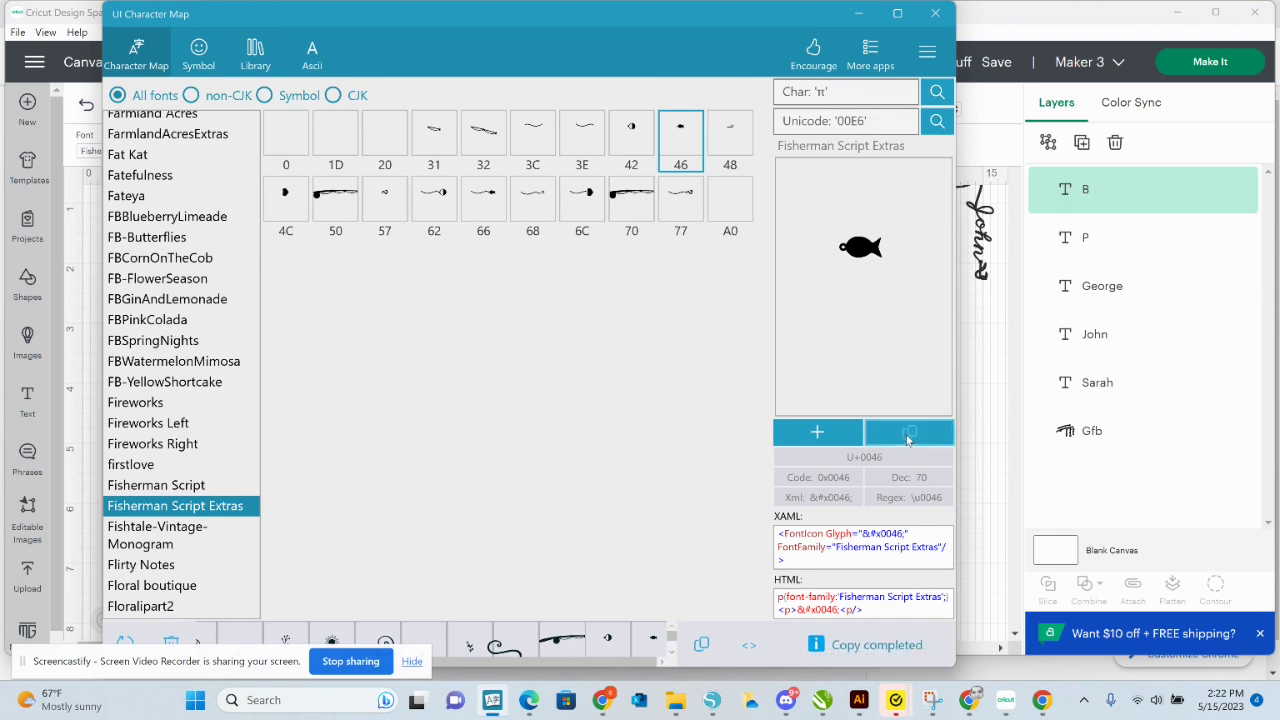
{"action": "left_click", "coordinate": [860, 13]}
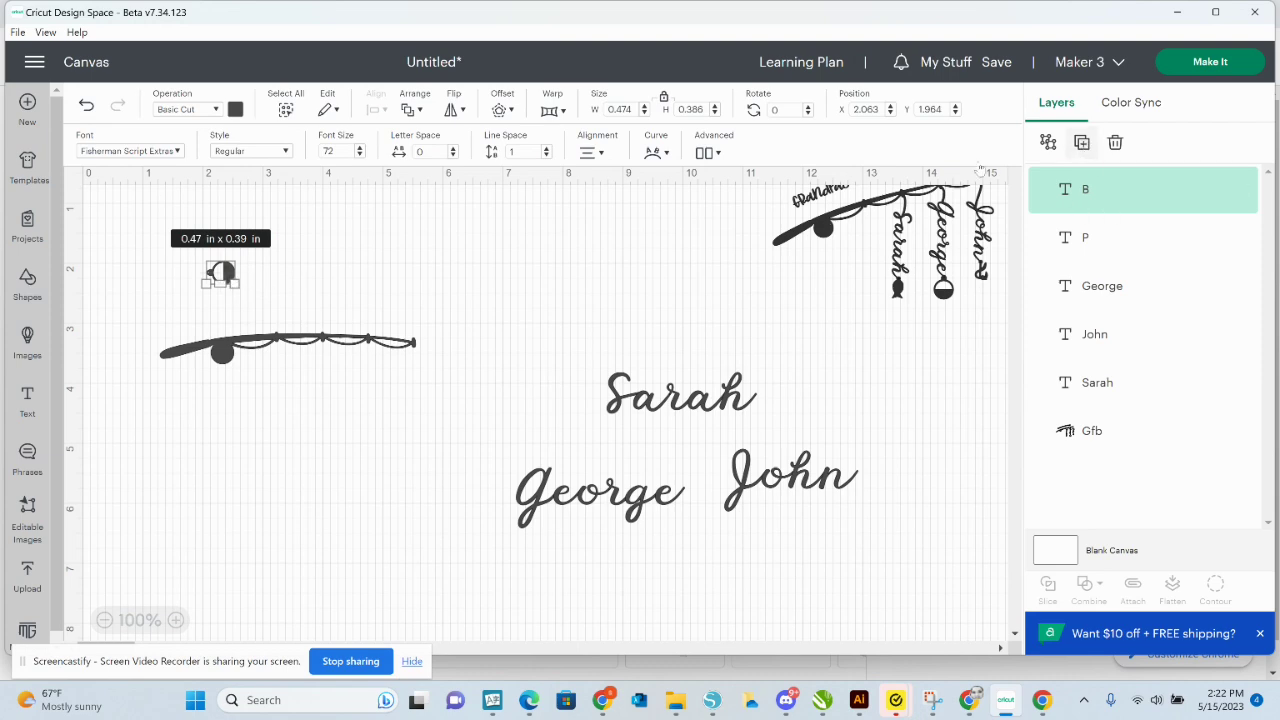
Duplicate the bobber text object and replace the copy's bobber with the copied fish glyph.
{"action": "key", "text": "ctrl+d"}
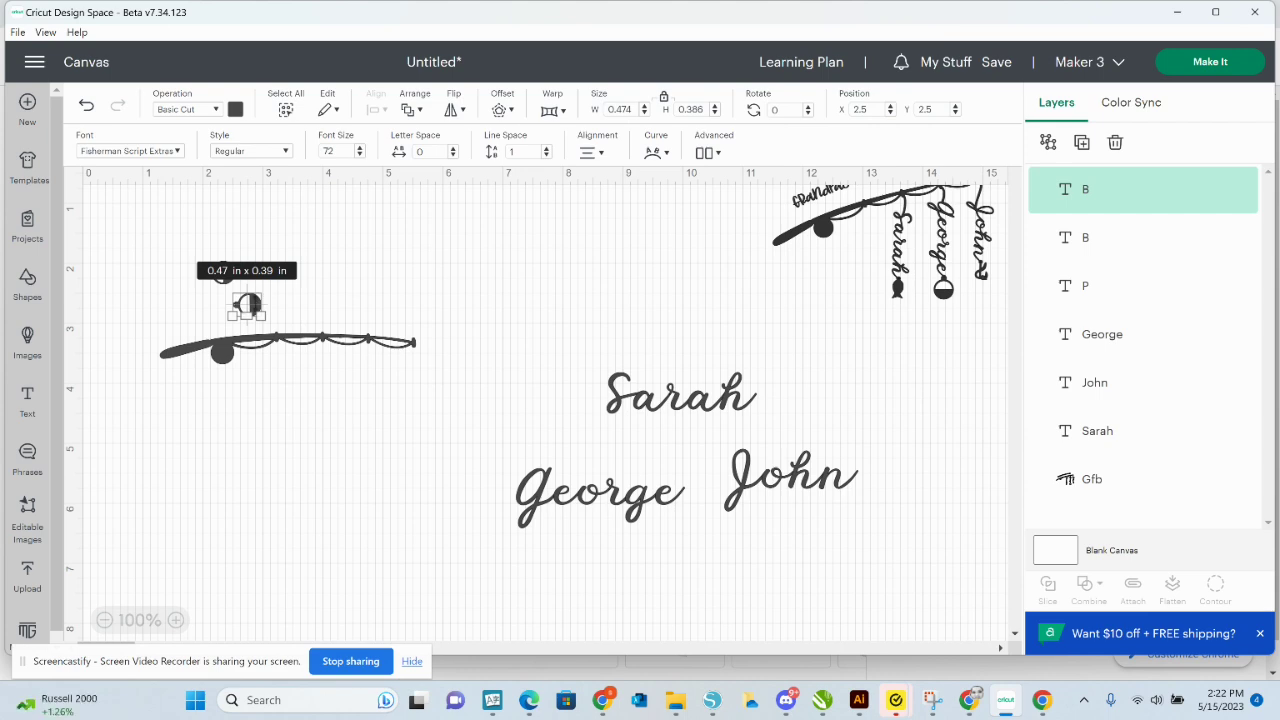
{"action": "right_click", "coordinate": [258, 305]}
{"action": "left_click", "coordinate": [284, 393]}
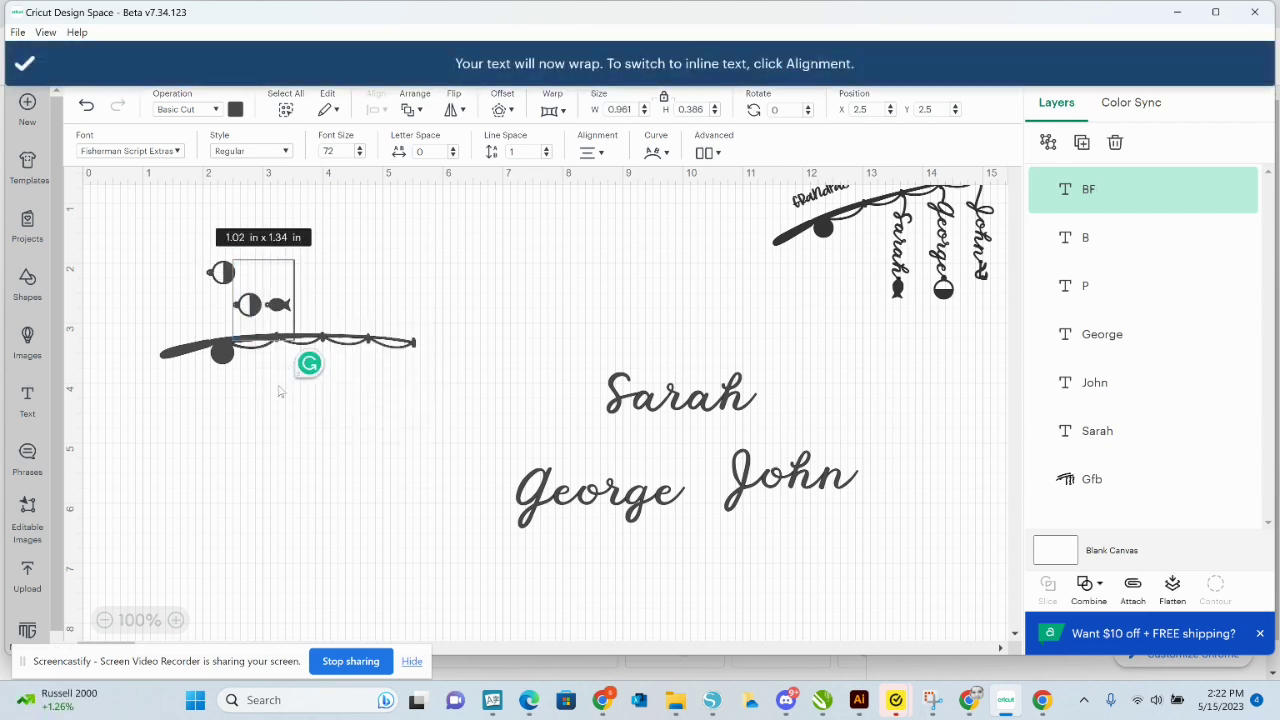
{"action": "key", "text": "BackSpace"}
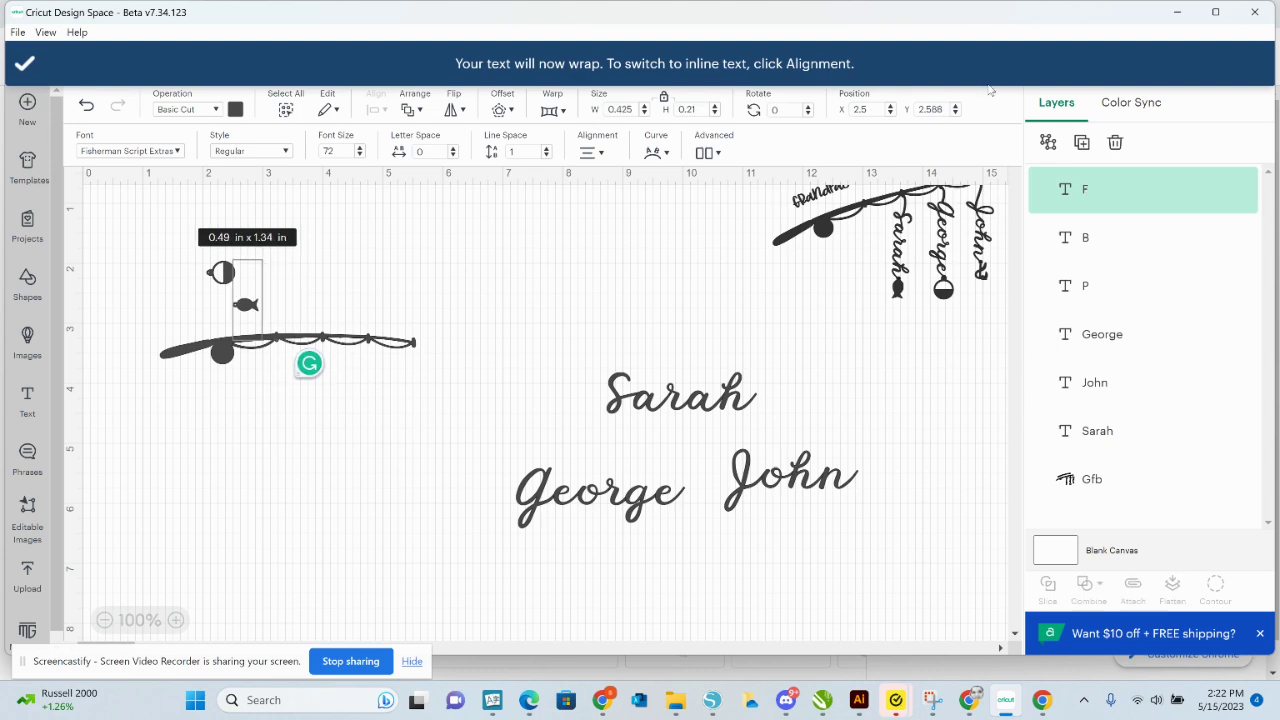
Duplicate the fish, copy the worm glyph with code 57 of Fisherman Script Extras from UI Character Map, and return to Cricut Design Space.
{"action": "left_click", "coordinate": [1079, 142]}
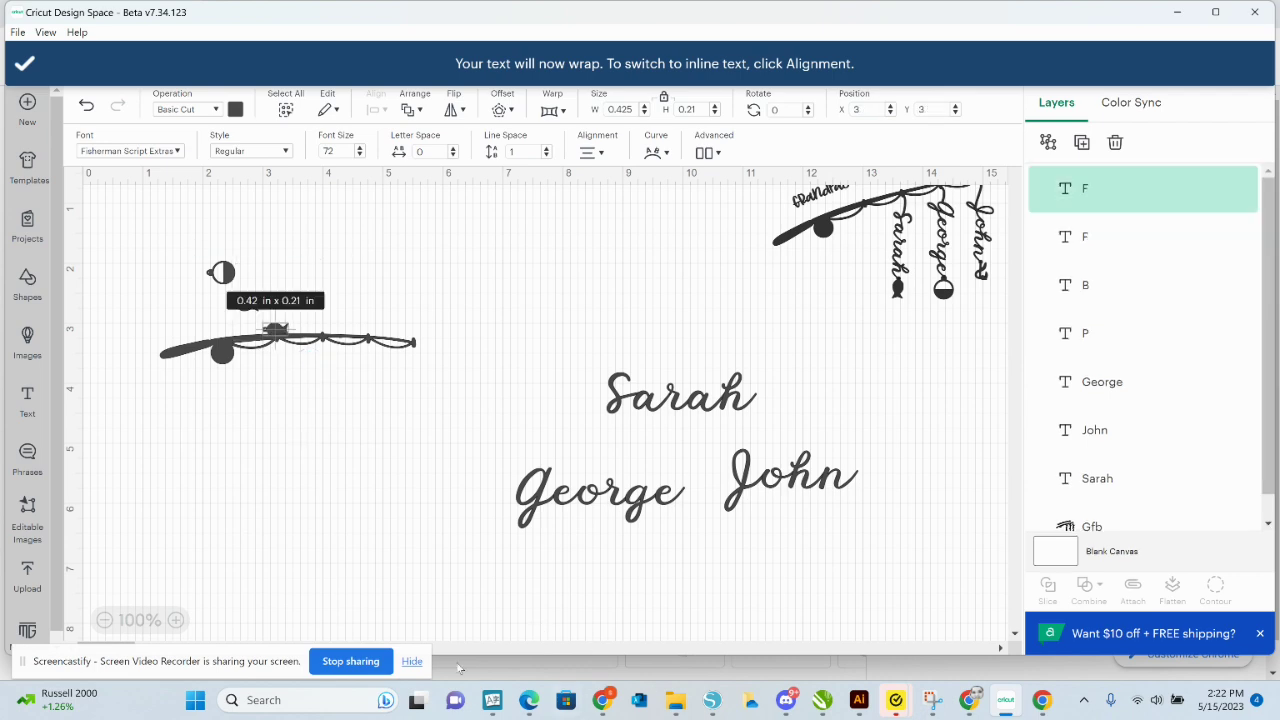
{"action": "left_click", "coordinate": [492, 700]}
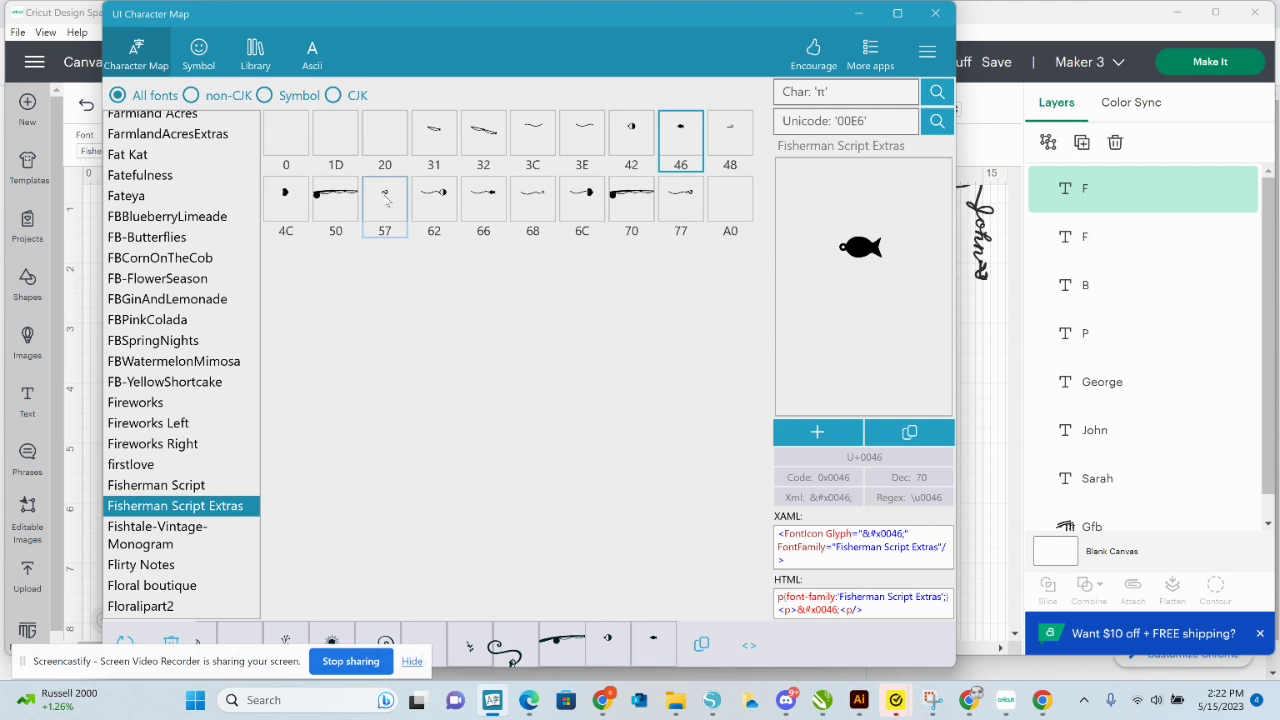
{"action": "left_click", "coordinate": [386, 198]}
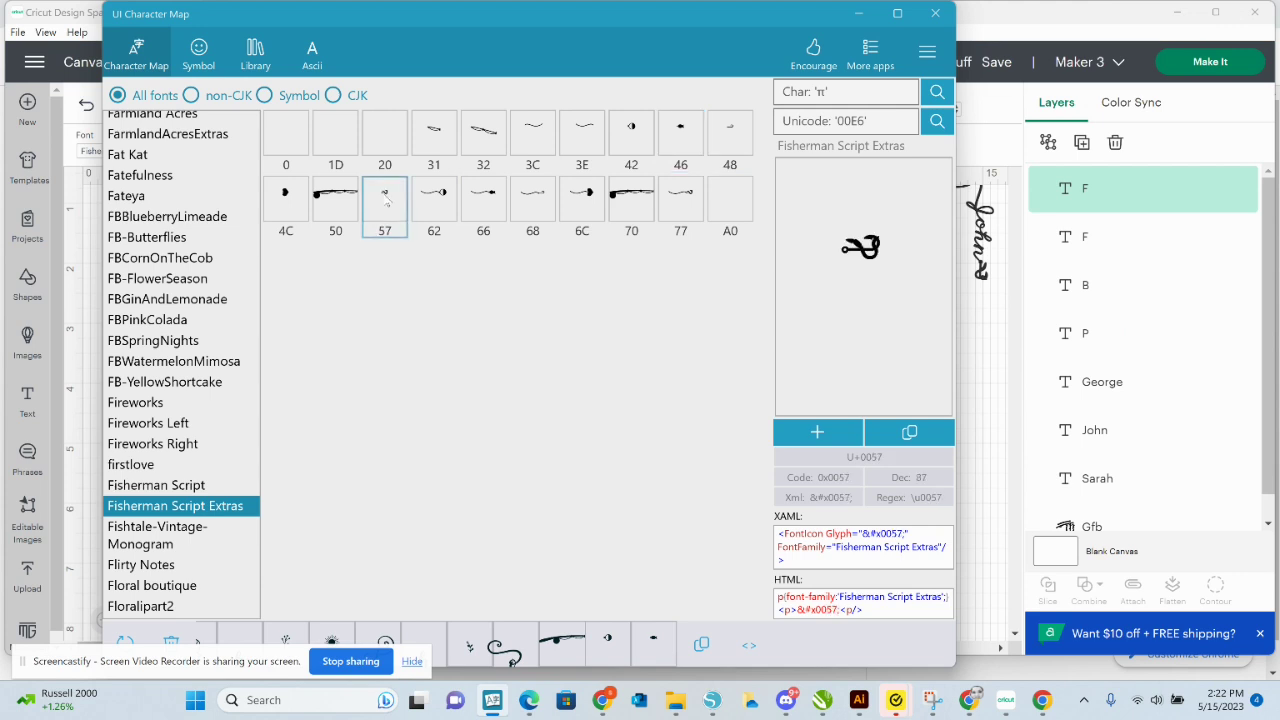
{"action": "left_click", "coordinate": [825, 428]}
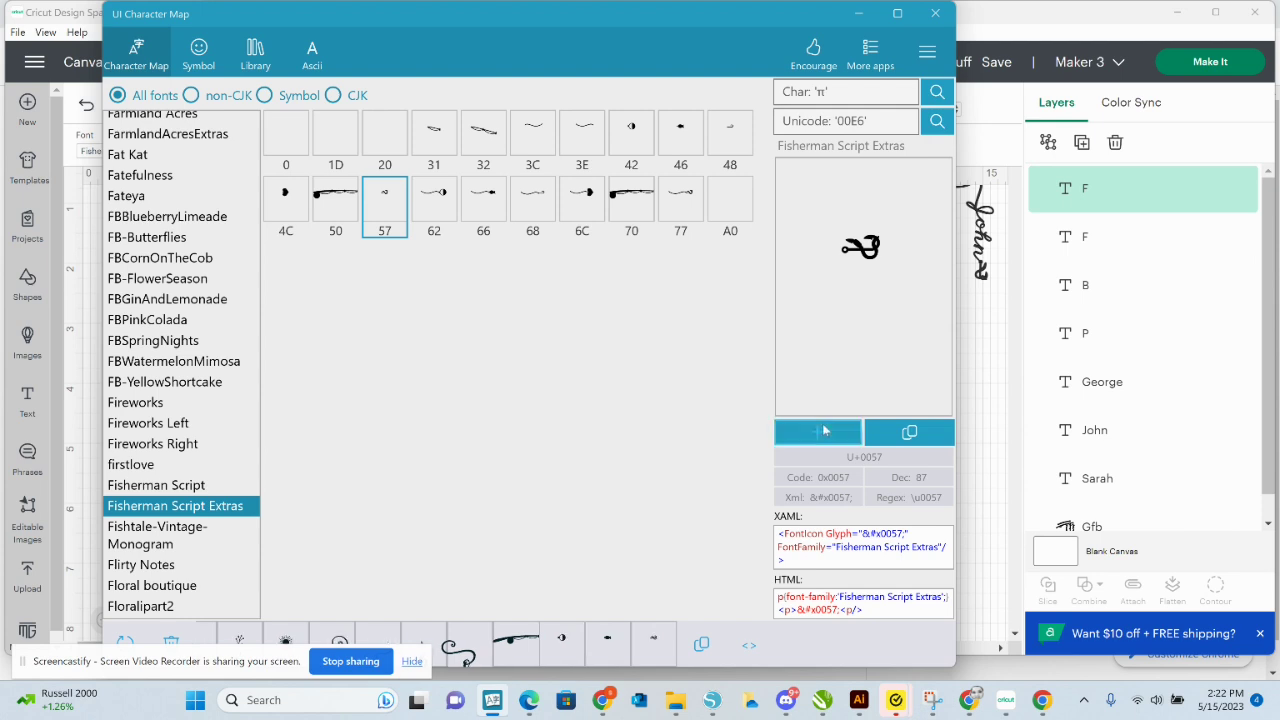
{"action": "left_click", "coordinate": [912, 432]}
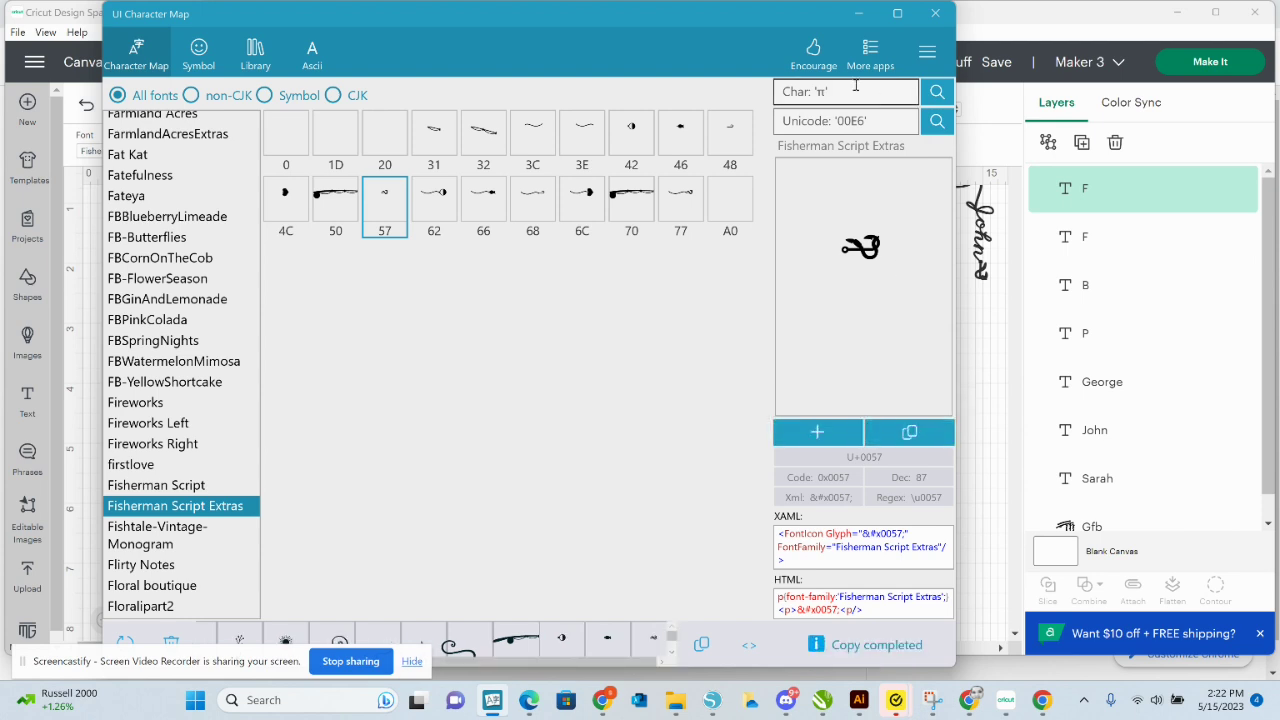
{"action": "left_click", "coordinate": [857, 15]}
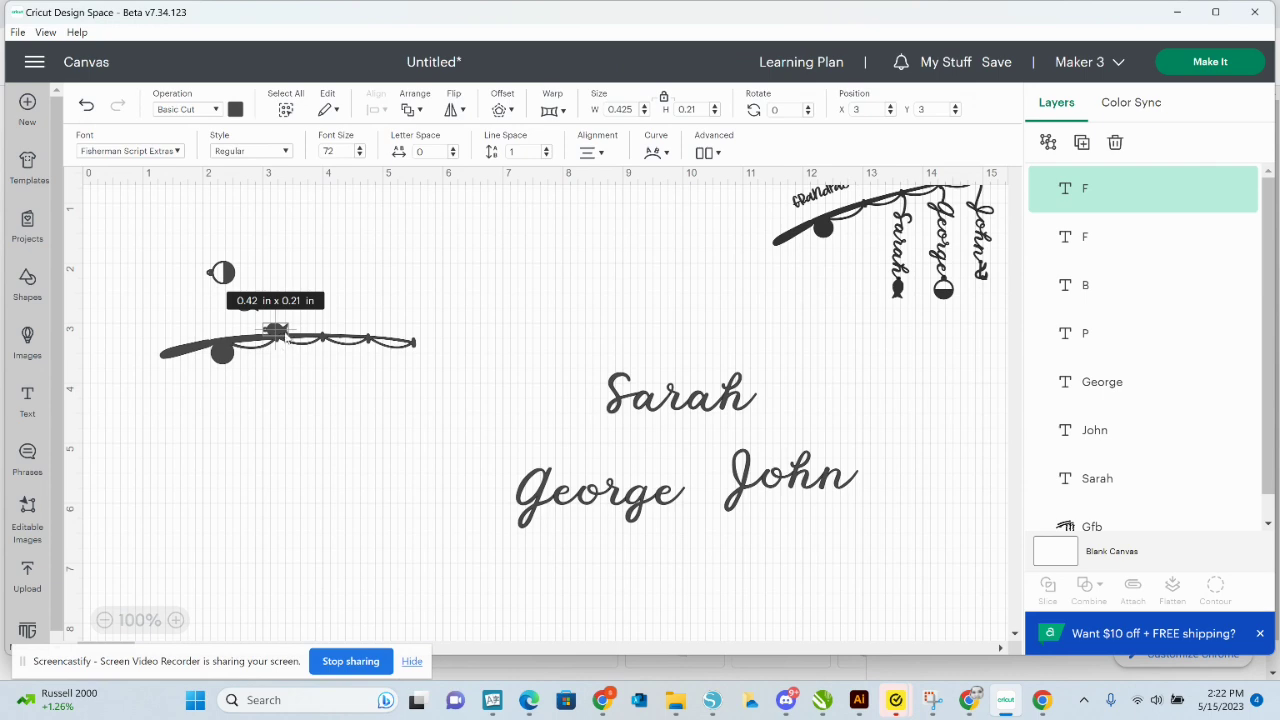
Replace the fish in the duplicated text object with the copied worm glyph.
{"action": "left_click", "coordinate": [278, 330]}
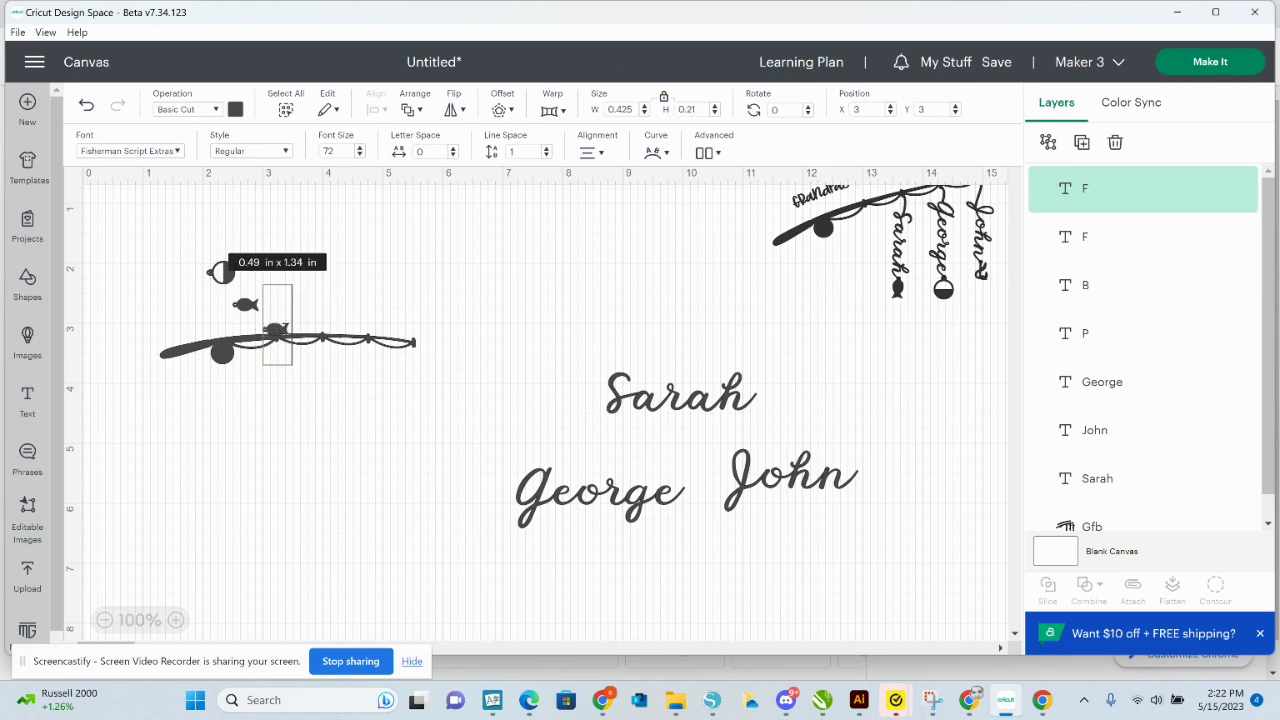
{"action": "right_click", "coordinate": [281, 331]}
{"action": "left_click", "coordinate": [307, 410]}
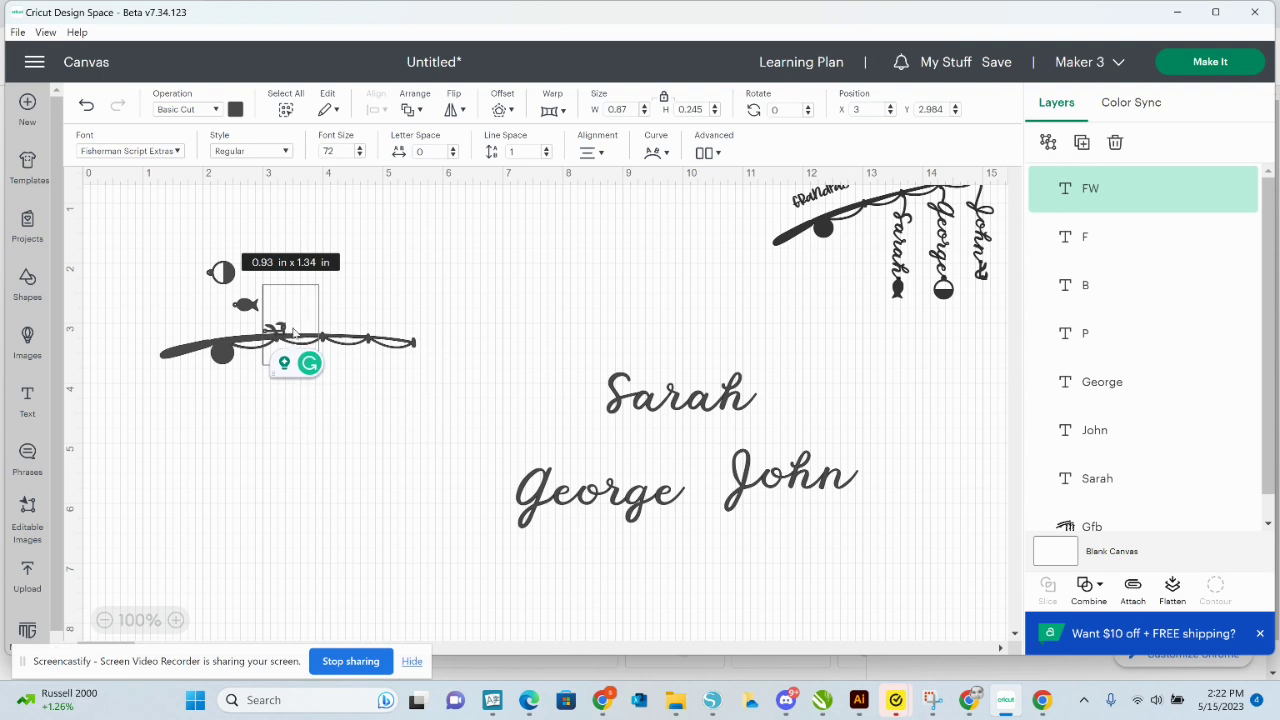
{"action": "key", "text": "Delete"}
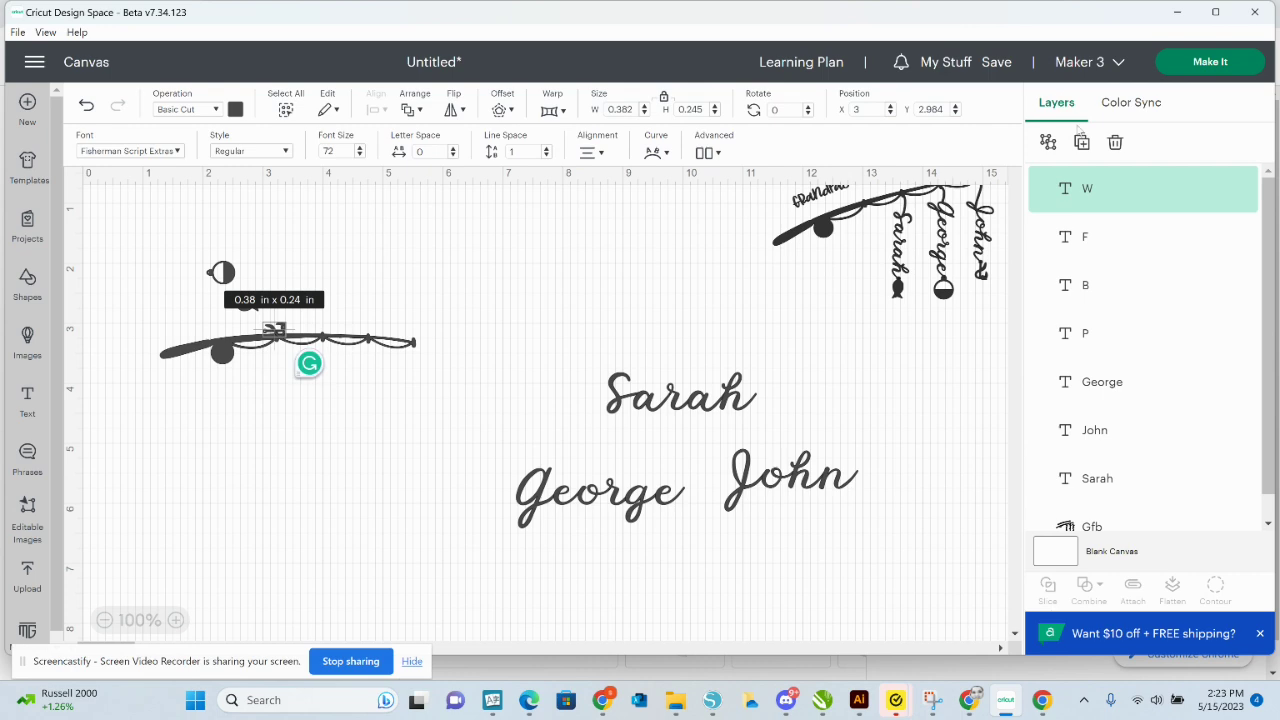
Duplicate the worm, copy the wavy line glyph with code 3C from UI Character Map, and return to Cricut Design Space.
{"action": "key", "text": "ctrl+d"}
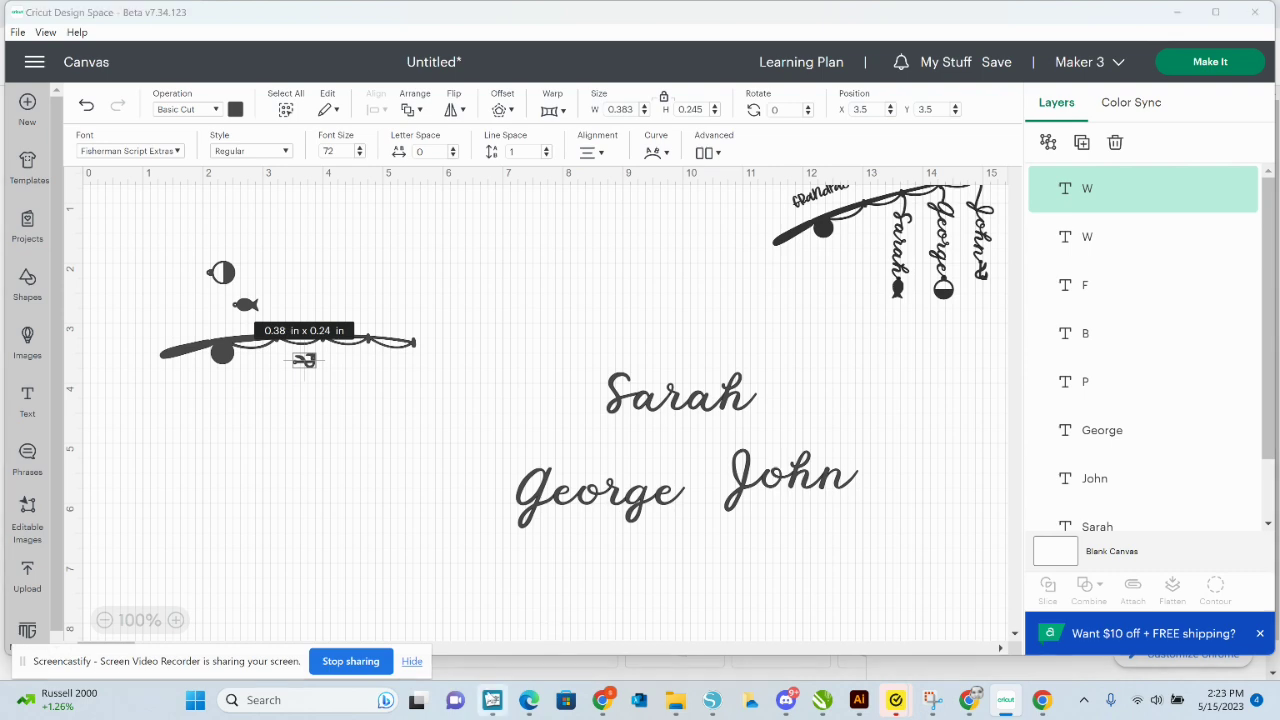
{"action": "left_click", "coordinate": [492, 700]}
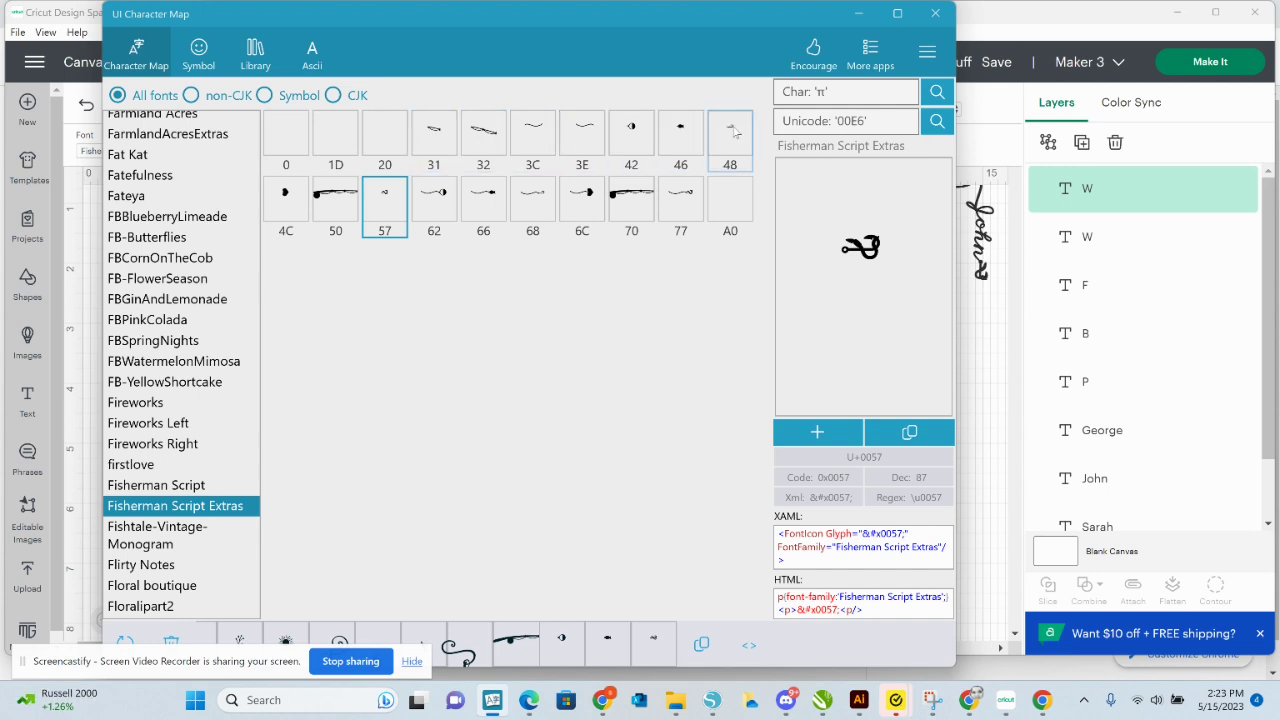
{"action": "left_click", "coordinate": [530, 138]}
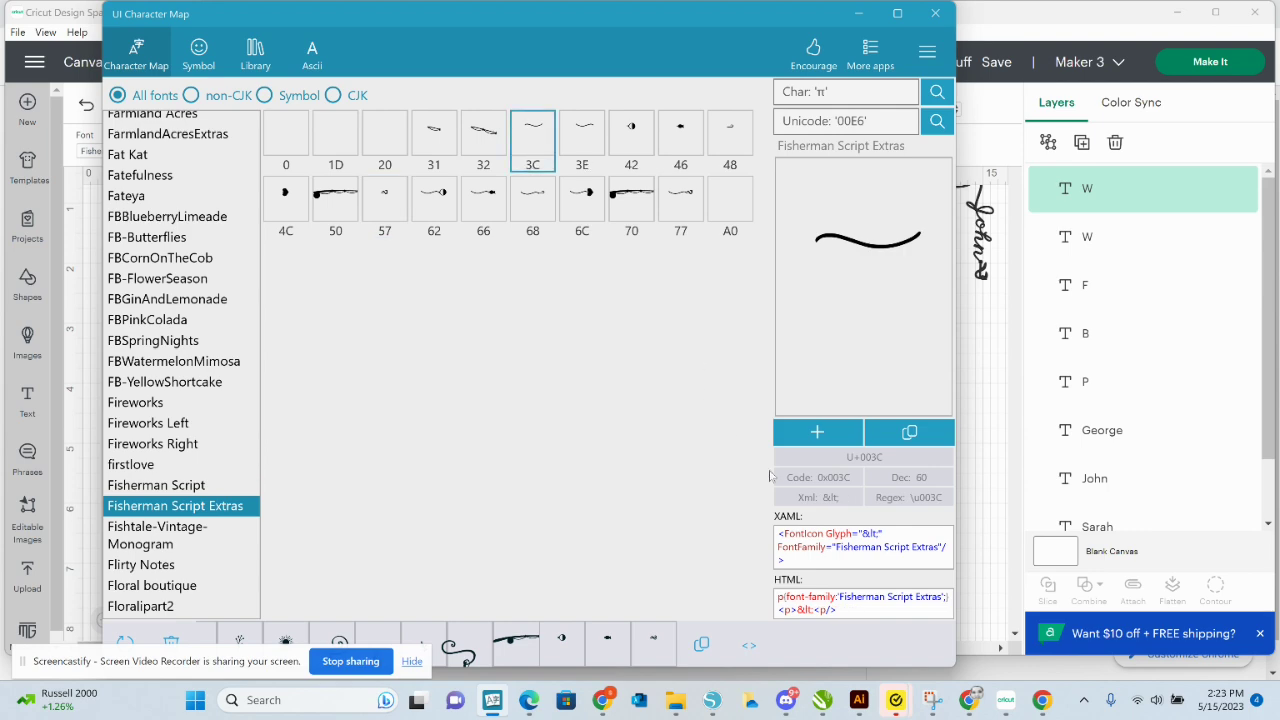
{"action": "left_click", "coordinate": [820, 432]}
{"action": "left_click", "coordinate": [909, 432]}
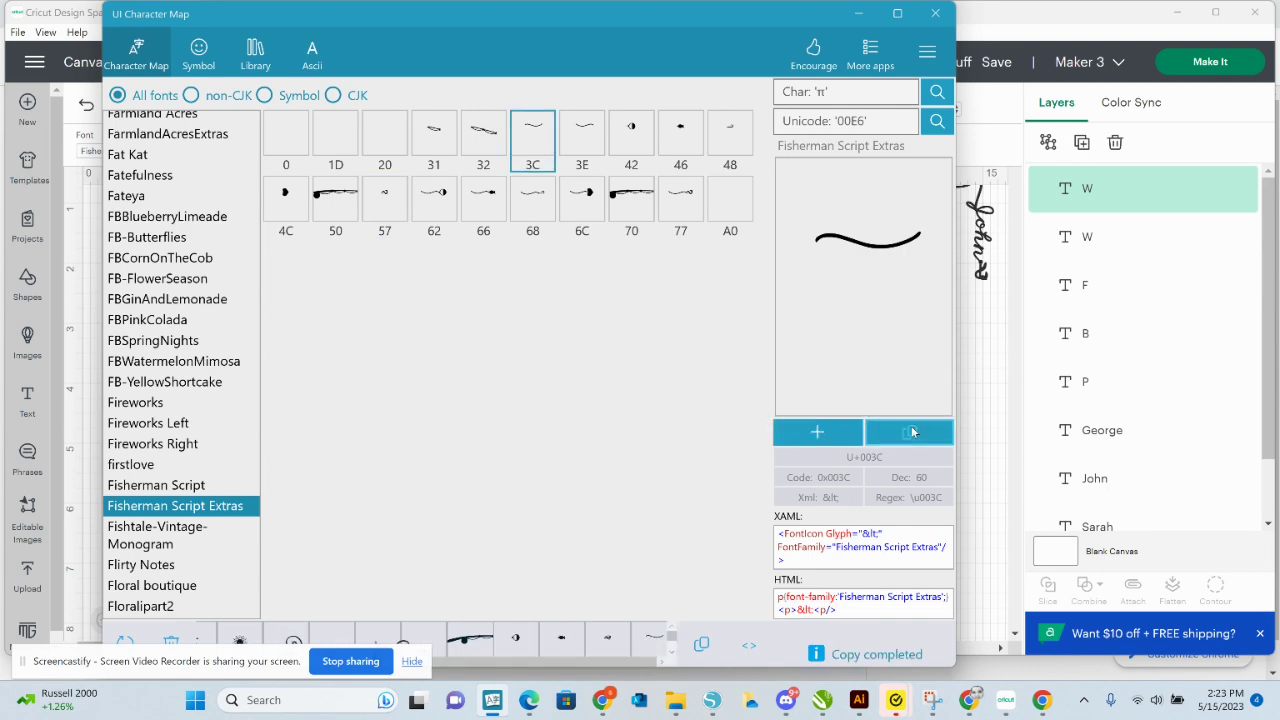
{"action": "left_click", "coordinate": [858, 14]}
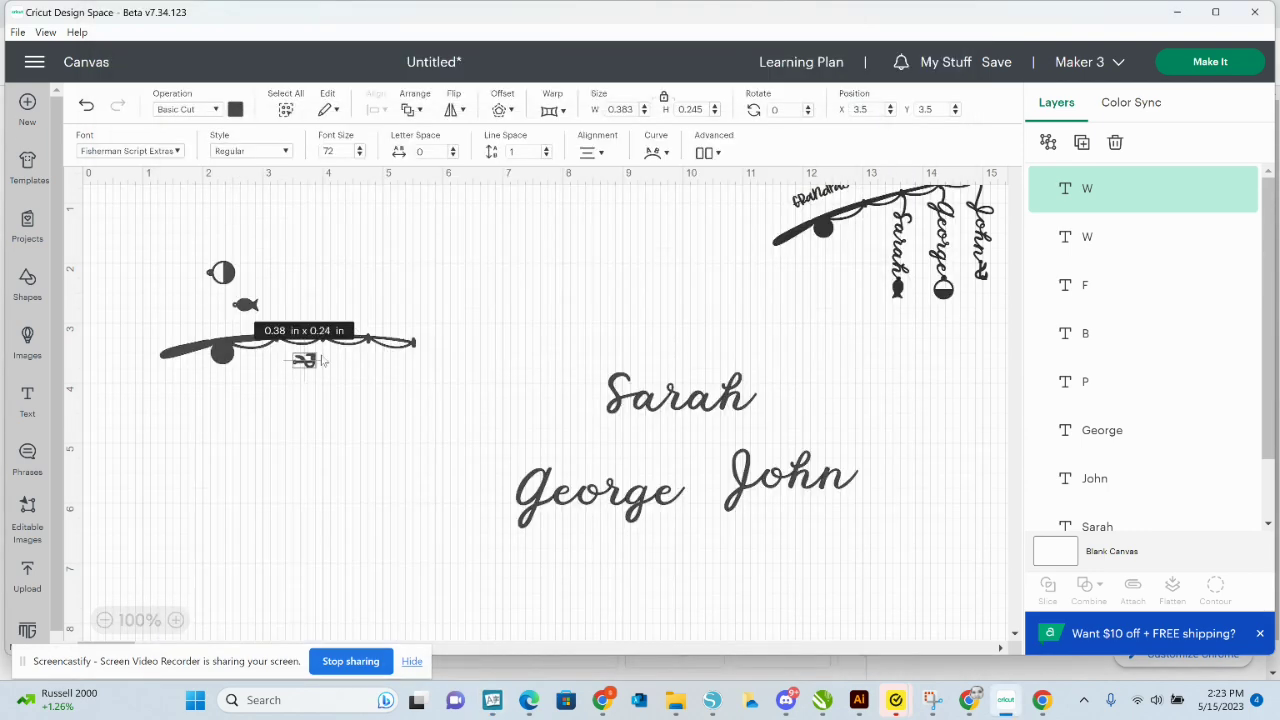
Replace the worm in the duplicated text object with the copied wavy line glyph.
{"action": "double_click", "coordinate": [306, 358]}
{"action": "left_click", "coordinate": [306, 360]}
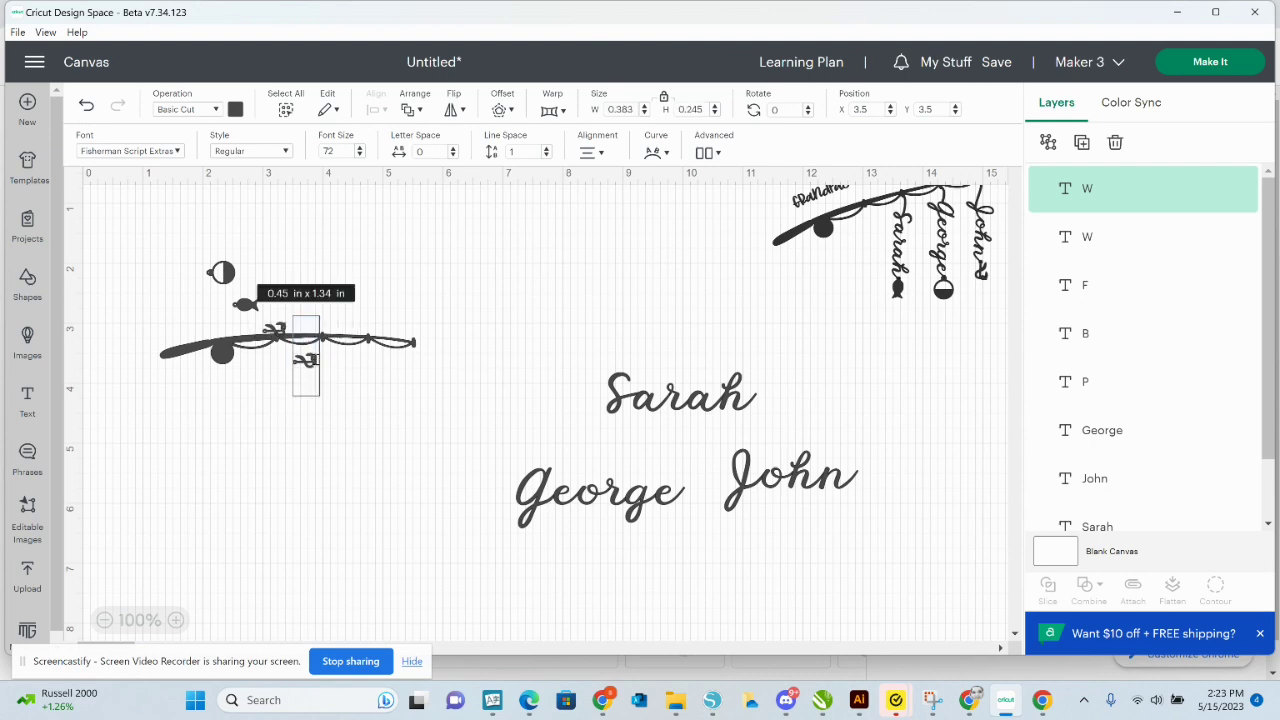
{"action": "right_click", "coordinate": [315, 363]}
{"action": "left_click", "coordinate": [342, 444]}
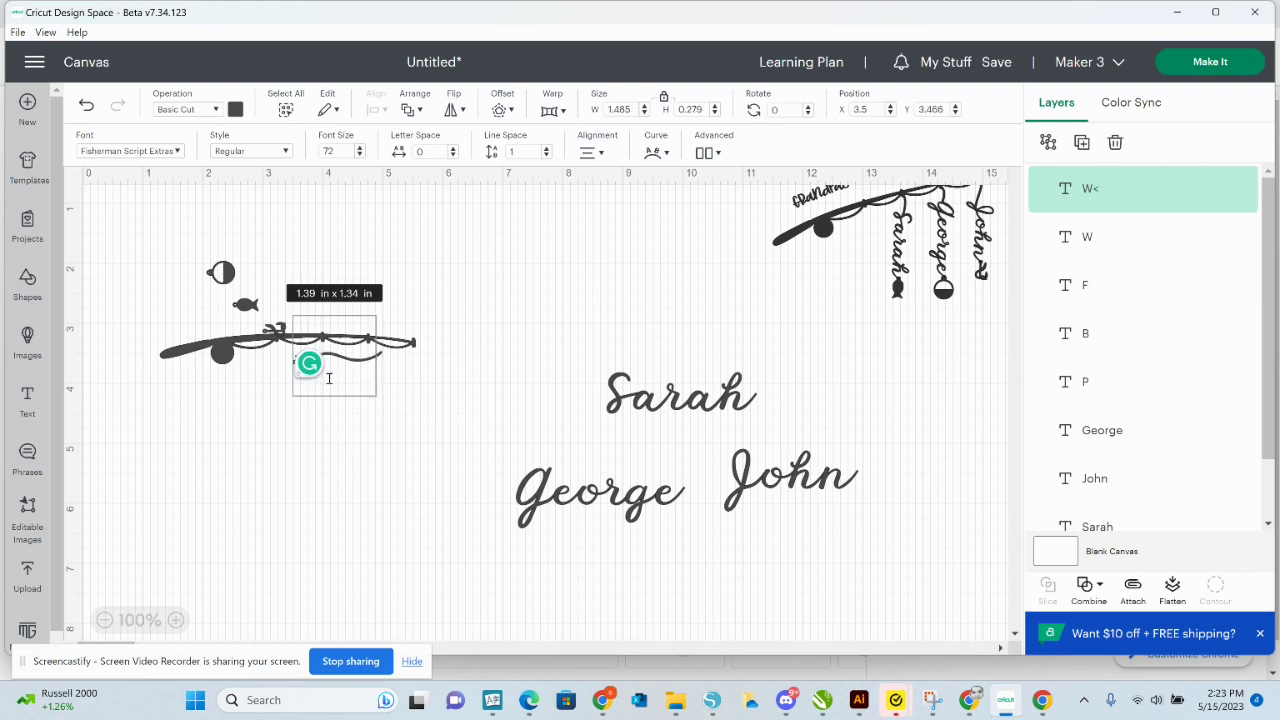
{"action": "key", "text": "BackSpace"}
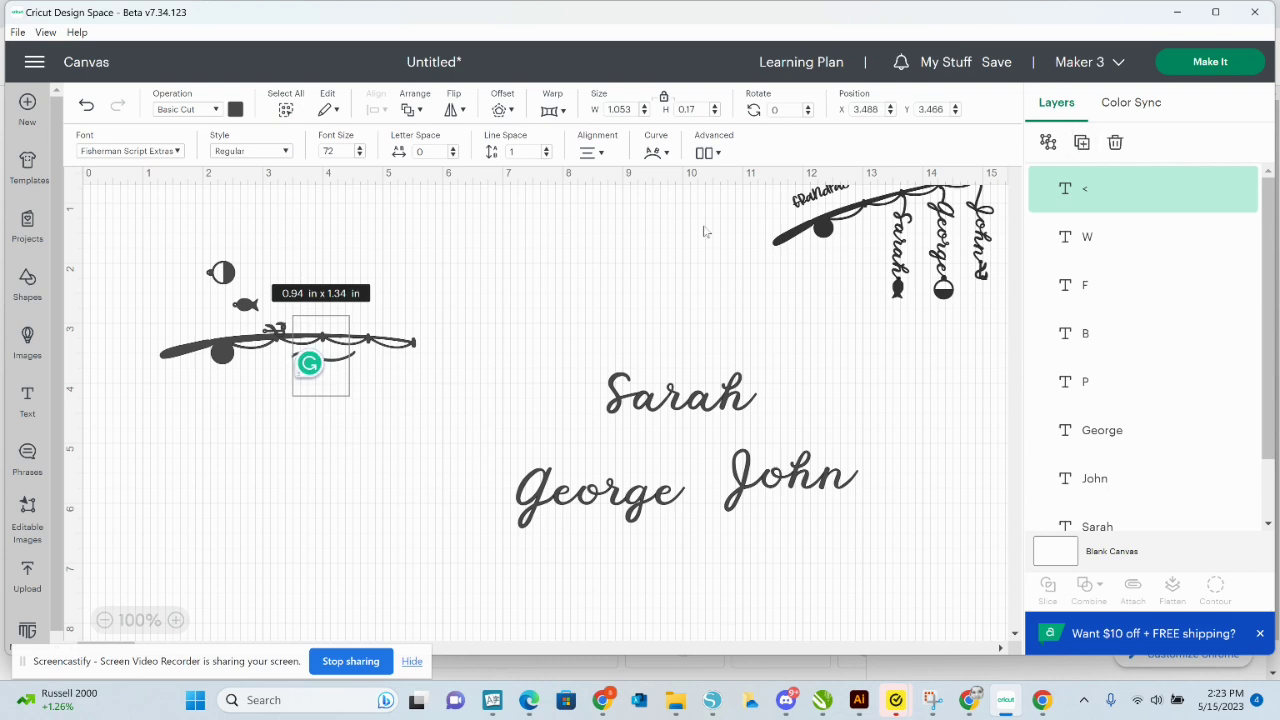
Duplicate the wavy line, copy the second line glyph with code 3E from UI Character Map, and return to Cricut Design Space.
{"action": "key", "text": "ctrl+v"}
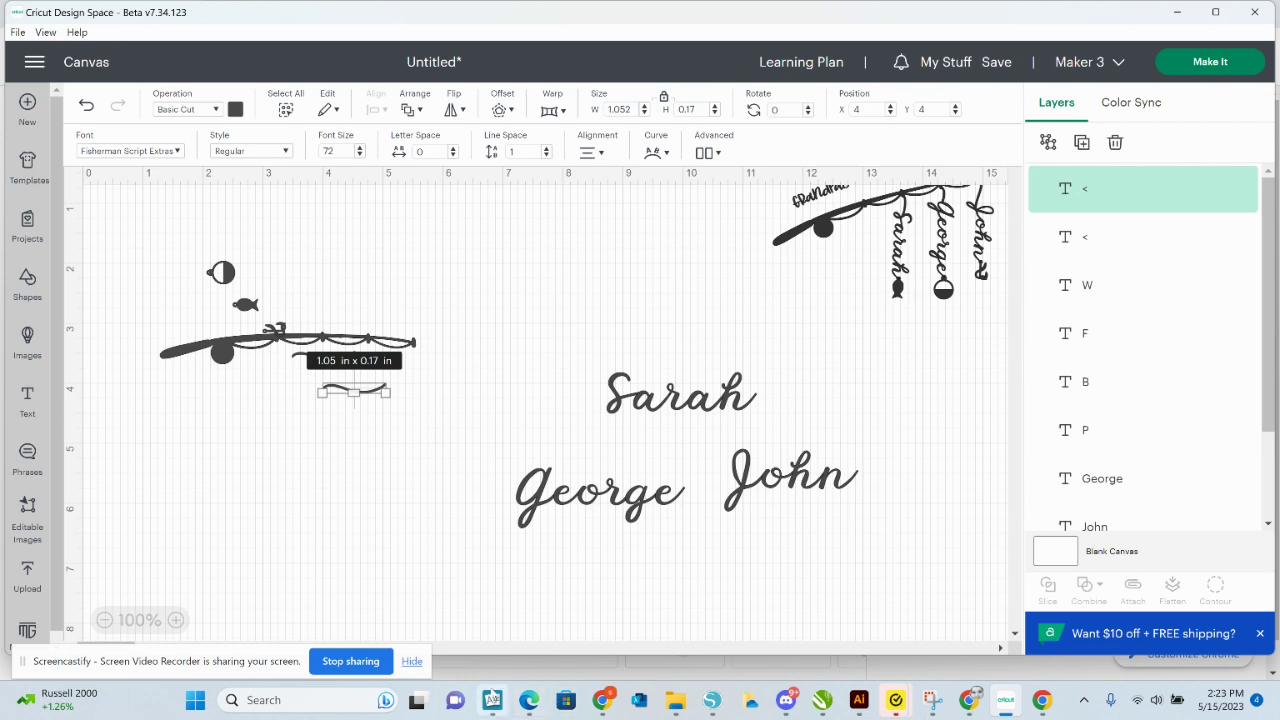
{"action": "left_click", "coordinate": [492, 700]}
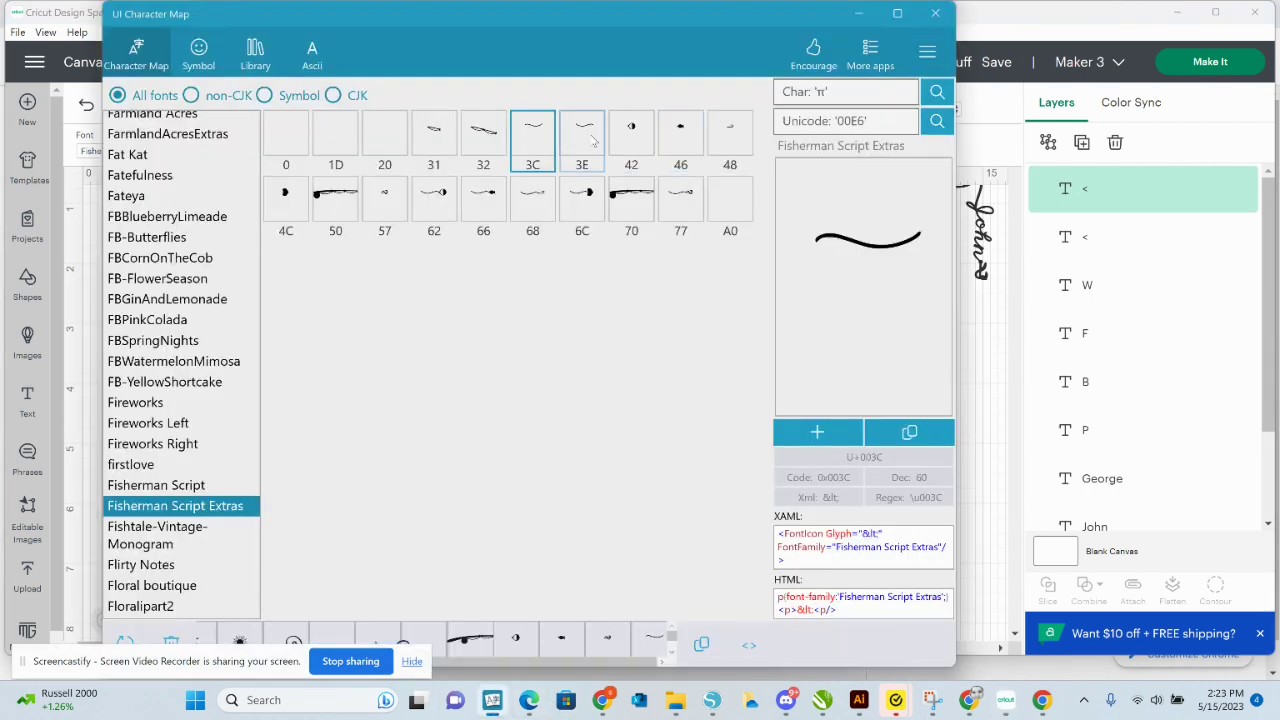
{"action": "left_click", "coordinate": [582, 135]}
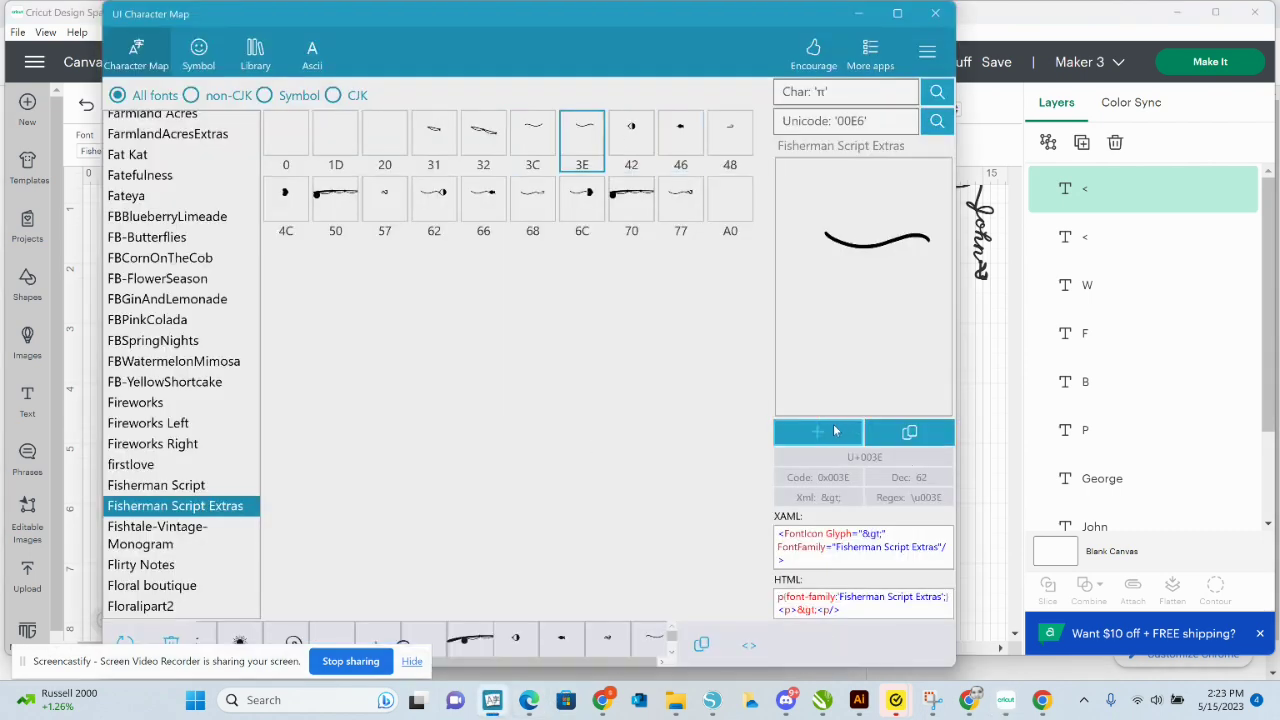
{"action": "left_click", "coordinate": [909, 432]}
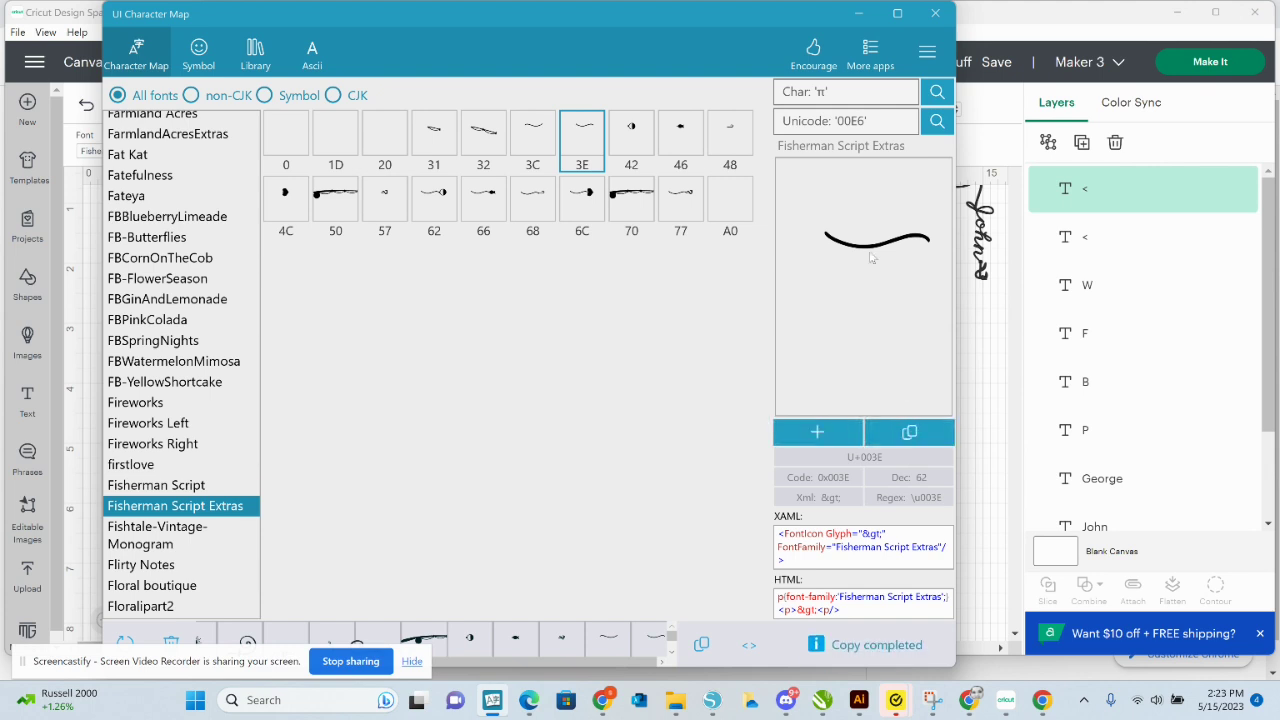
{"action": "left_click", "coordinate": [858, 13]}
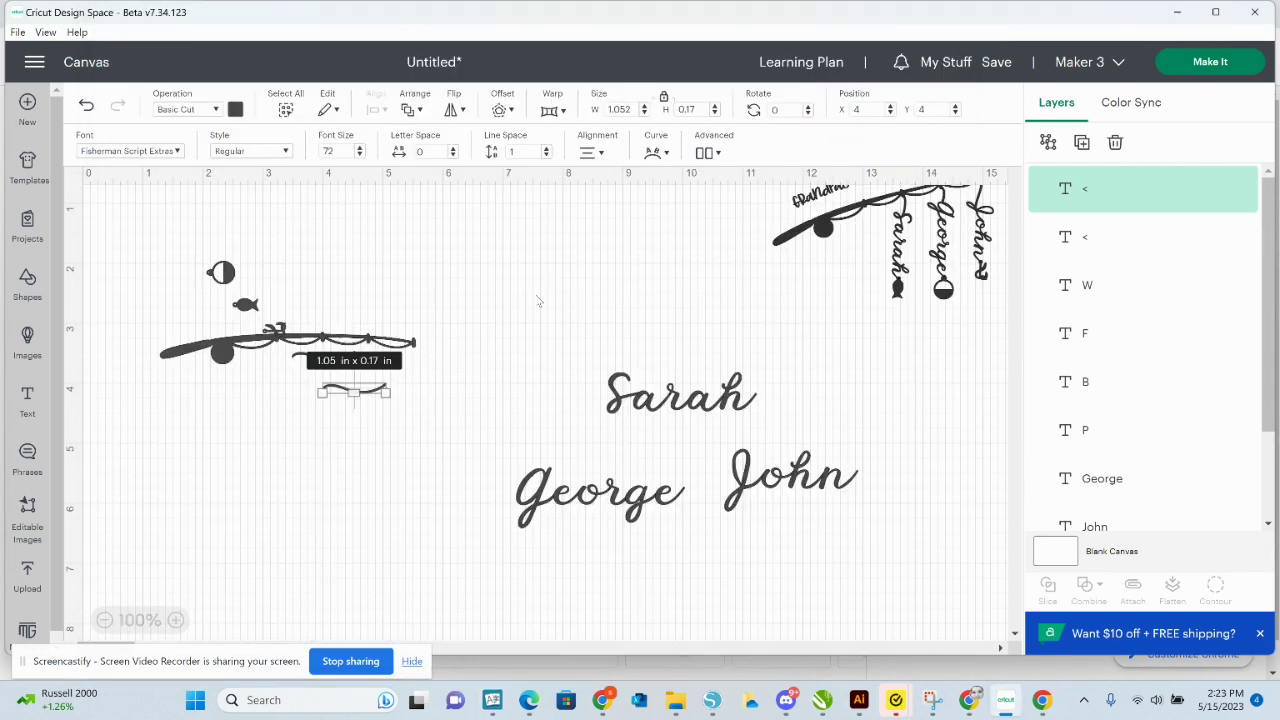
{"action": "double_click", "coordinate": [386, 389]}
{"action": "double_click", "coordinate": [386, 389]}
{"action": "left_click", "coordinate": [381, 387]}
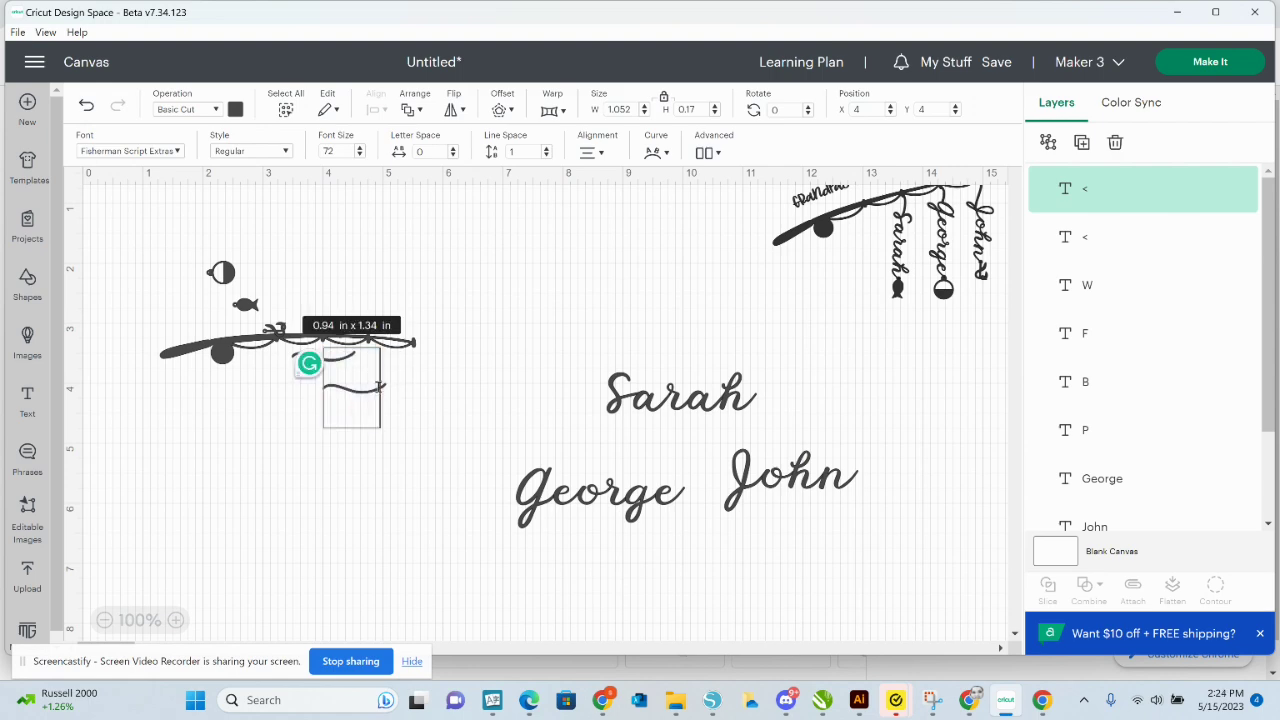
{"action": "key", "text": "Escape"}
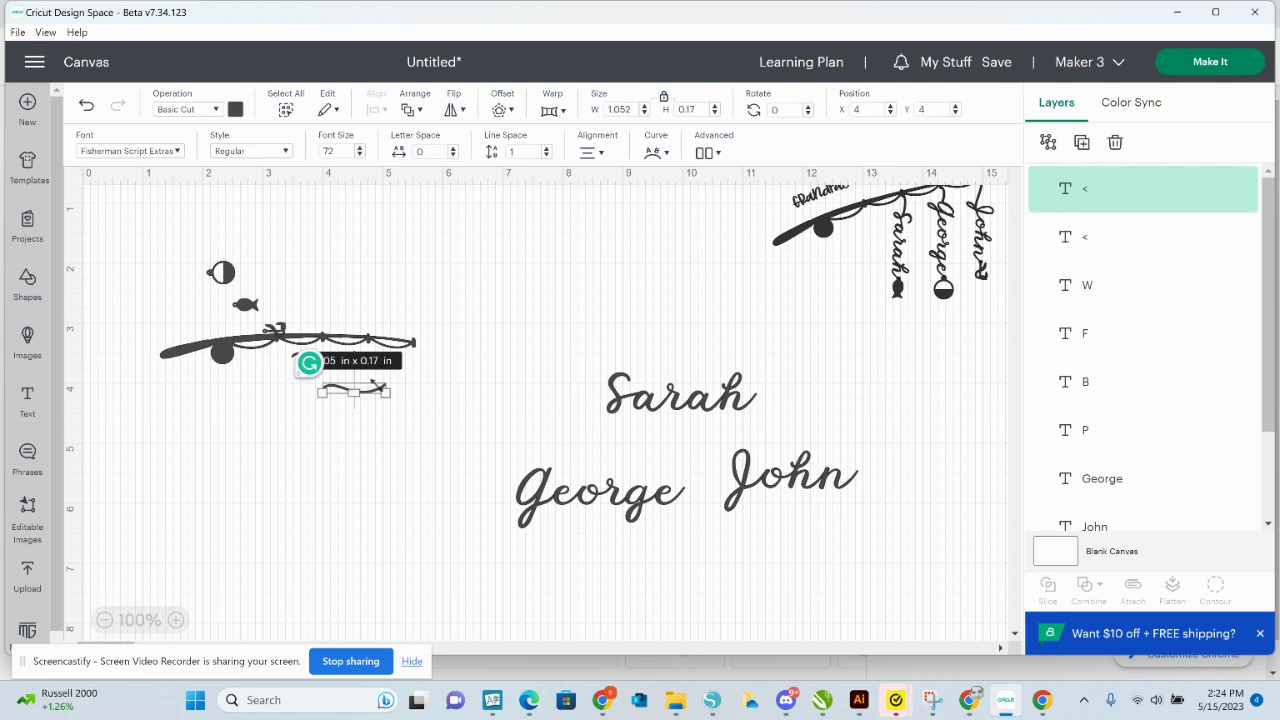
{"action": "double_click", "coordinate": [381, 389]}
{"action": "key", "text": "Escape"}
{"action": "double_click", "coordinate": [384, 389]}
{"action": "key", "text": "Escape"}
Move the duplicated wavy line into the empty canvas area well below the fishing rod.
{"action": "left_click", "coordinate": [383, 404]}
{"action": "left_click", "coordinate": [378, 394]}
{"action": "left_click_drag", "start_coordinate": [378, 394], "coordinate": [407, 494]}
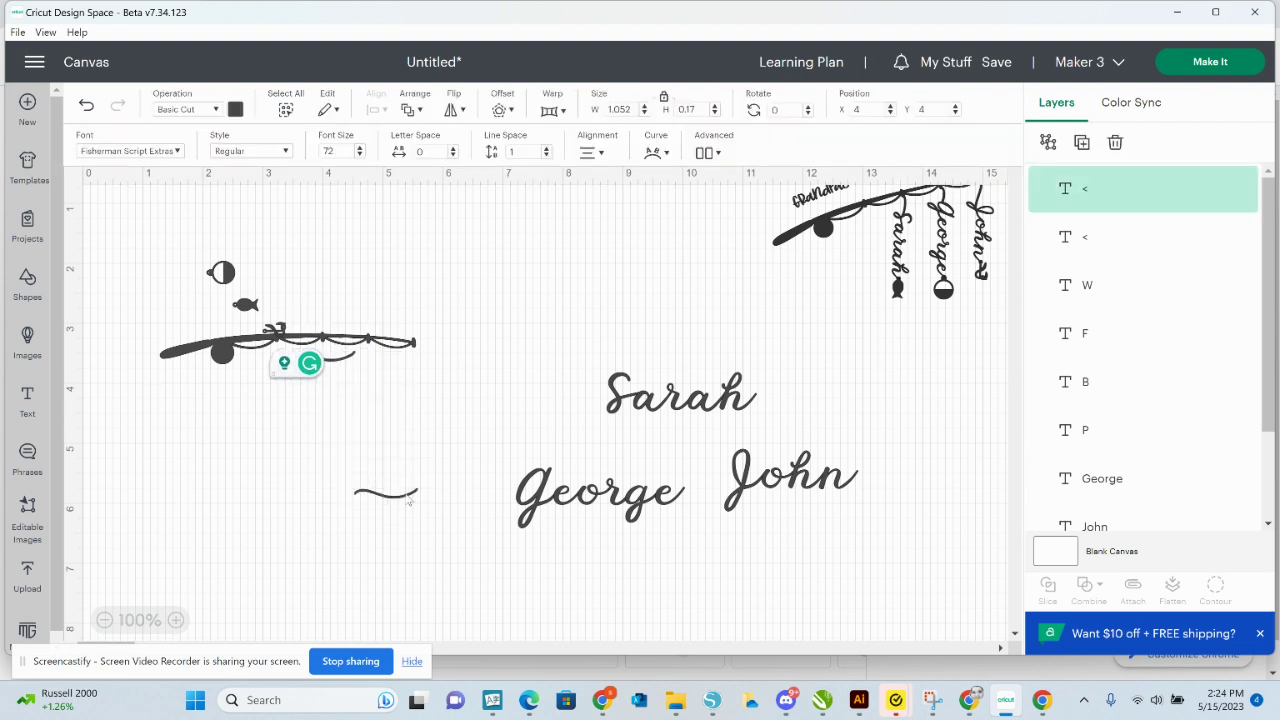
Paste the copied 3E line glyph into the moved text object and delete its original wavy line.
{"action": "double_click", "coordinate": [407, 494]}
{"action": "left_click", "coordinate": [407, 494]}
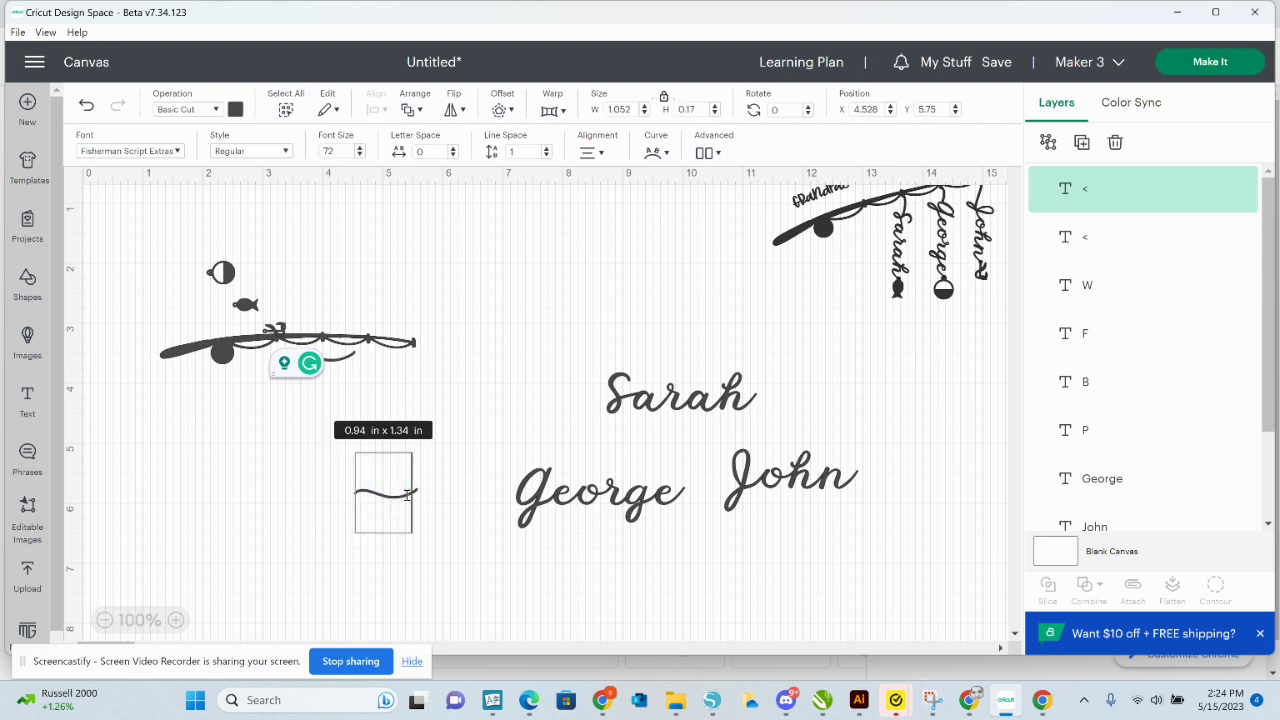
{"action": "right_click", "coordinate": [407, 494]}
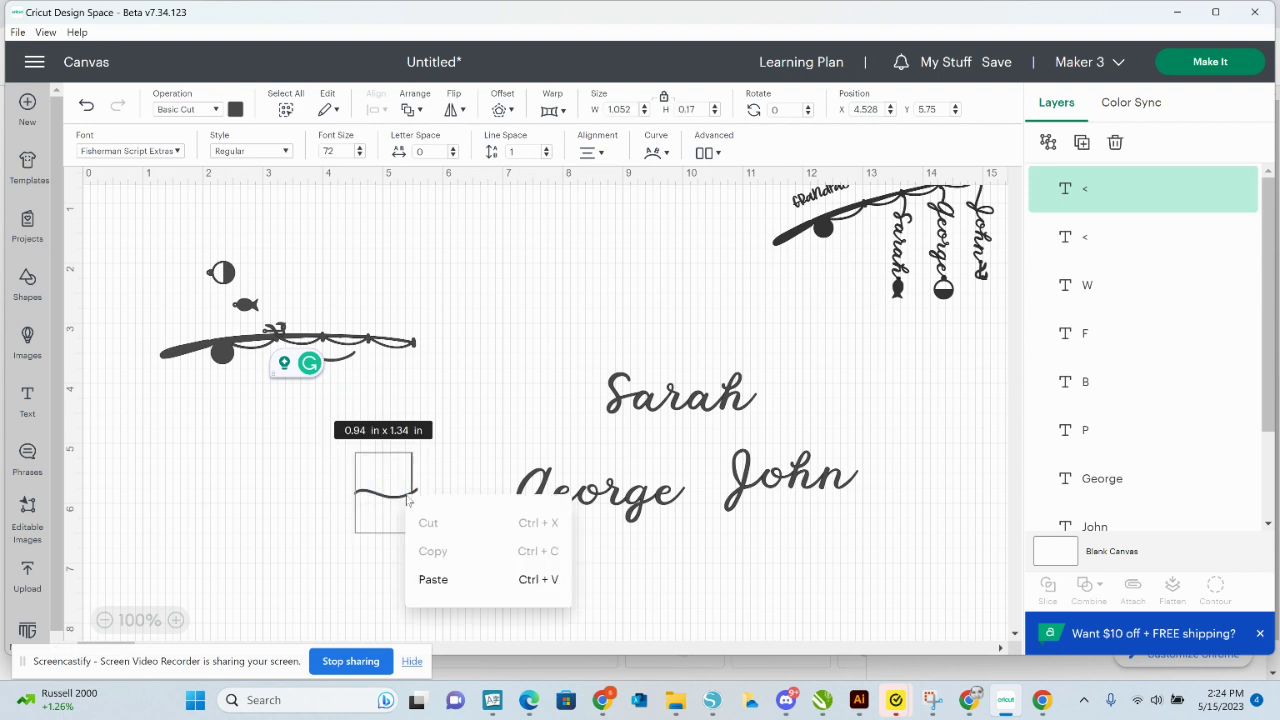
{"action": "left_click", "coordinate": [428, 580]}
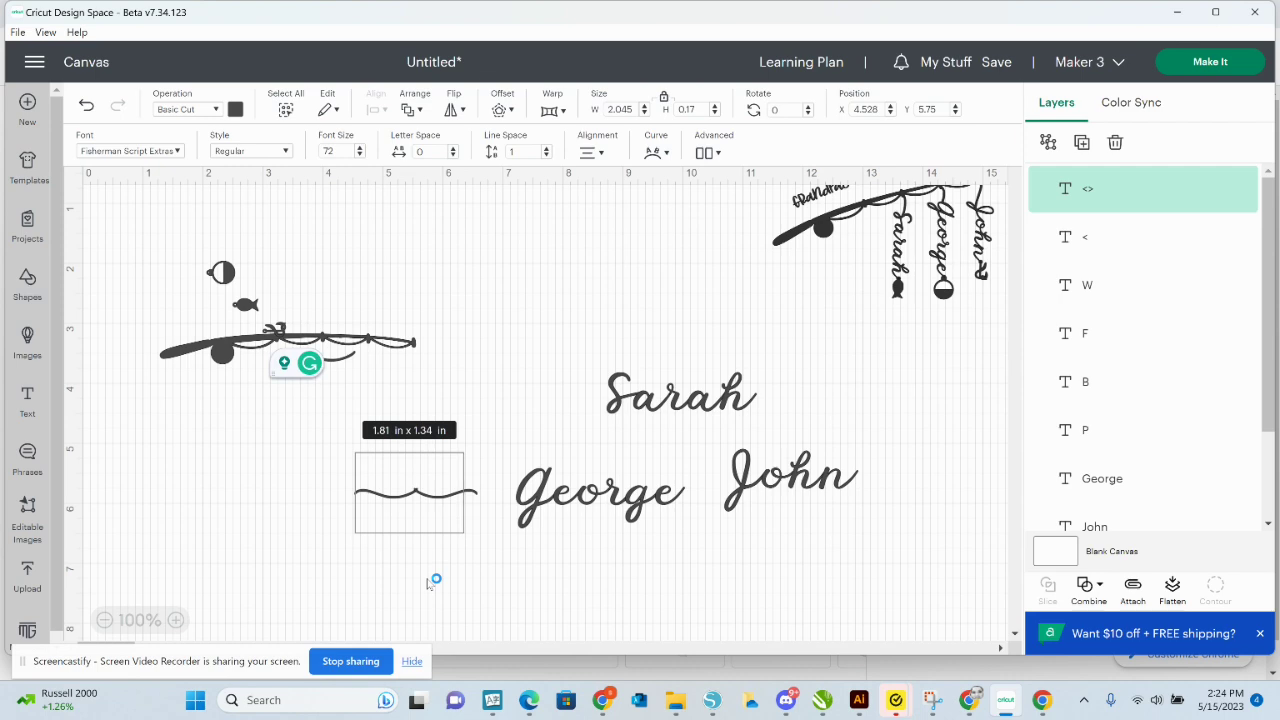
{"action": "key", "text": "Left"}
{"action": "key", "text": "BackSpace"}
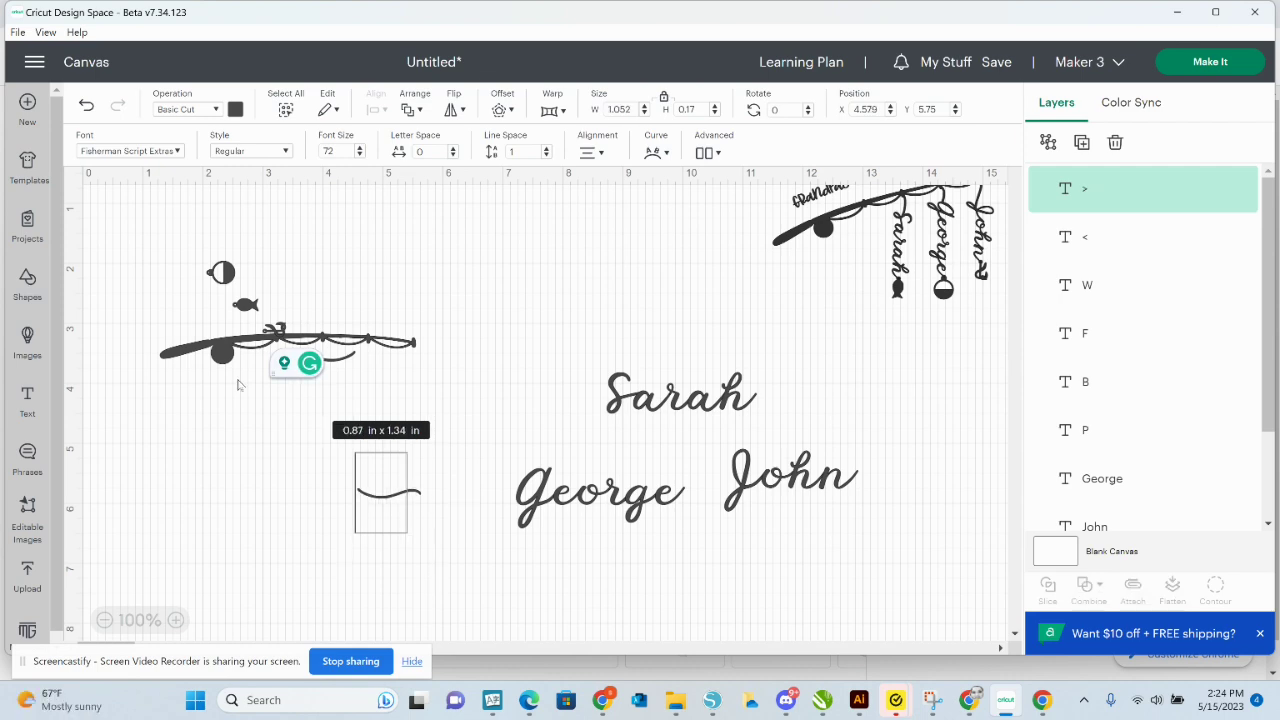
Gather the bobber, fish, worm and both wavy line glyphs in the empty canvas area above the names, away from the rod.
{"action": "key", "text": "Escape"}
{"action": "left_click_drag", "start_coordinate": [222, 272], "coordinate": [557, 262]}
{"action": "left_click_drag", "start_coordinate": [262, 303], "coordinate": [542, 263]}
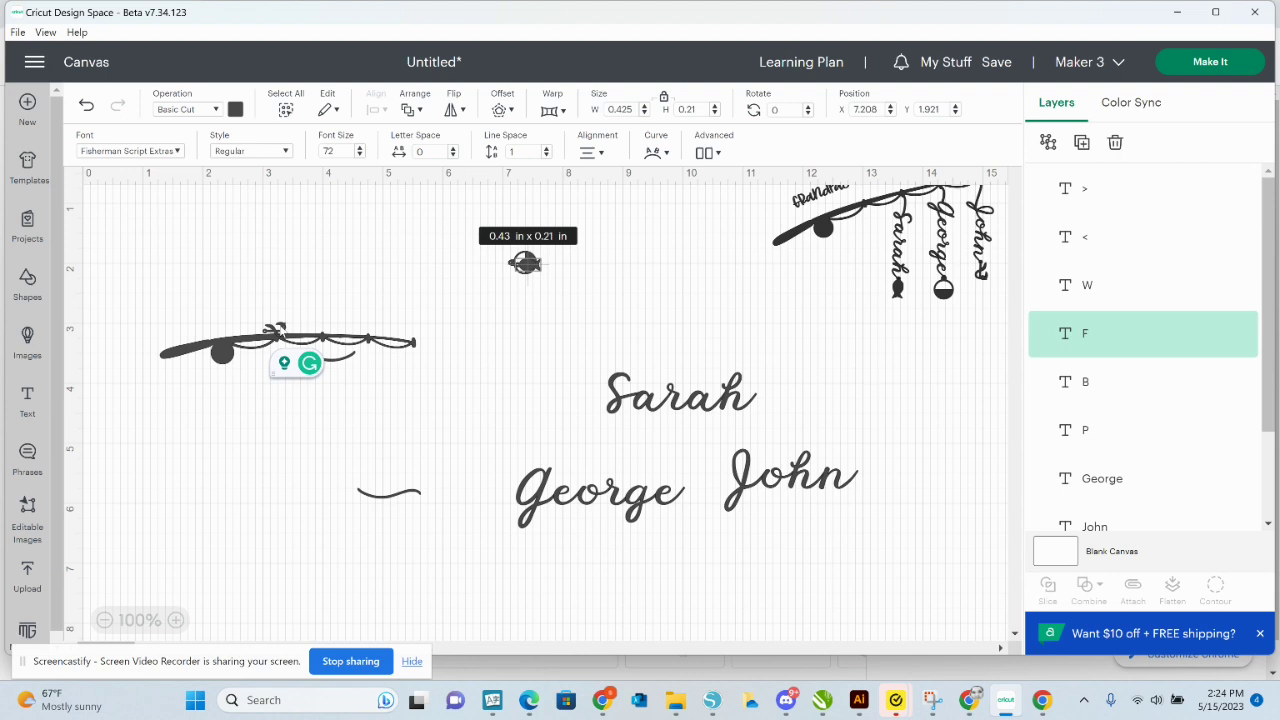
{"action": "left_click", "coordinate": [524, 264]}
{"action": "left_click_drag", "start_coordinate": [355, 363], "coordinate": [562, 268]}
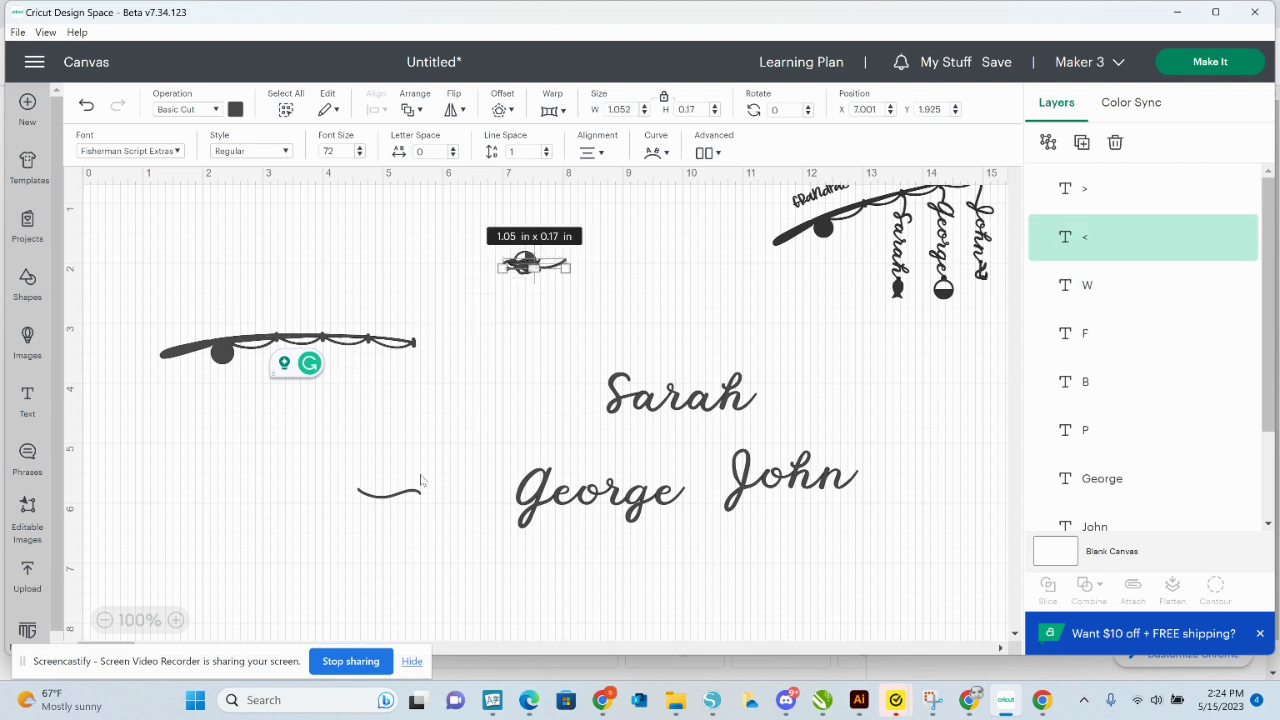
{"action": "left_click_drag", "start_coordinate": [416, 489], "coordinate": [547, 265]}
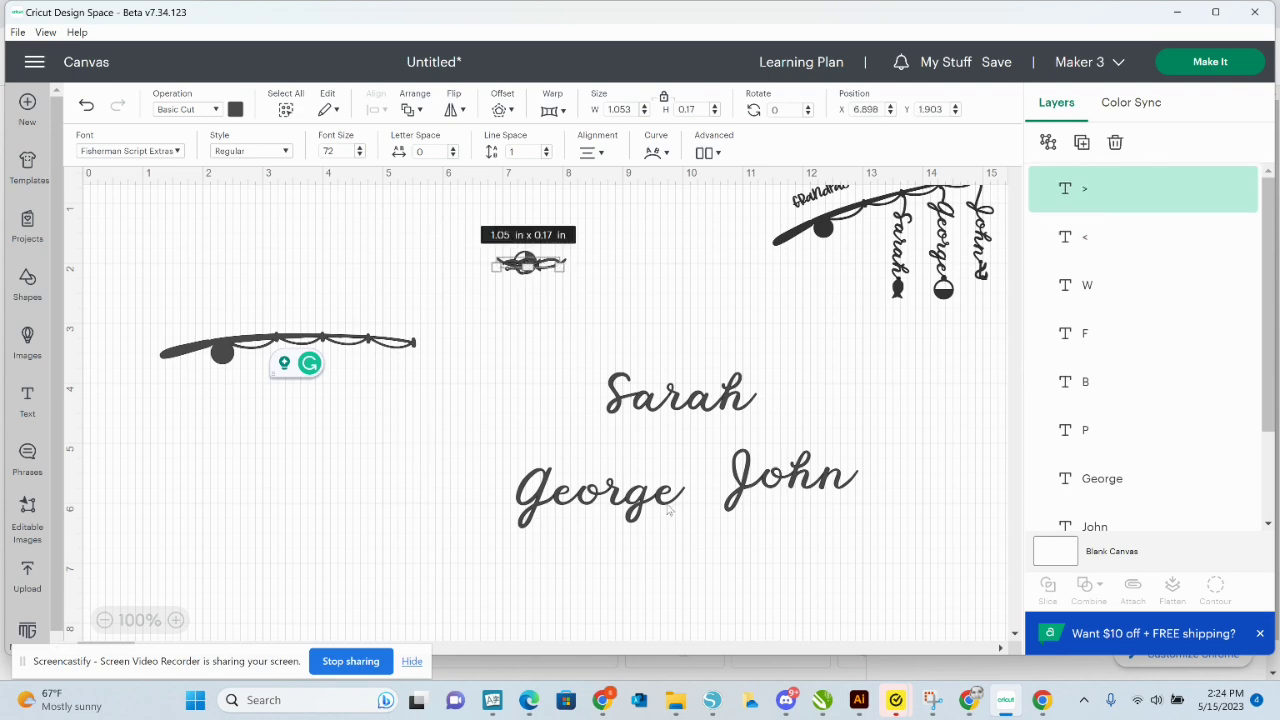
Stack the other two grandchildren's names on top of the name starting with S.
{"action": "left_click_drag", "start_coordinate": [648, 505], "coordinate": [722, 405]}
{"action": "left_click", "coordinate": [772, 487]}
{"action": "left_click_drag", "start_coordinate": [770, 485], "coordinate": [671, 411]}
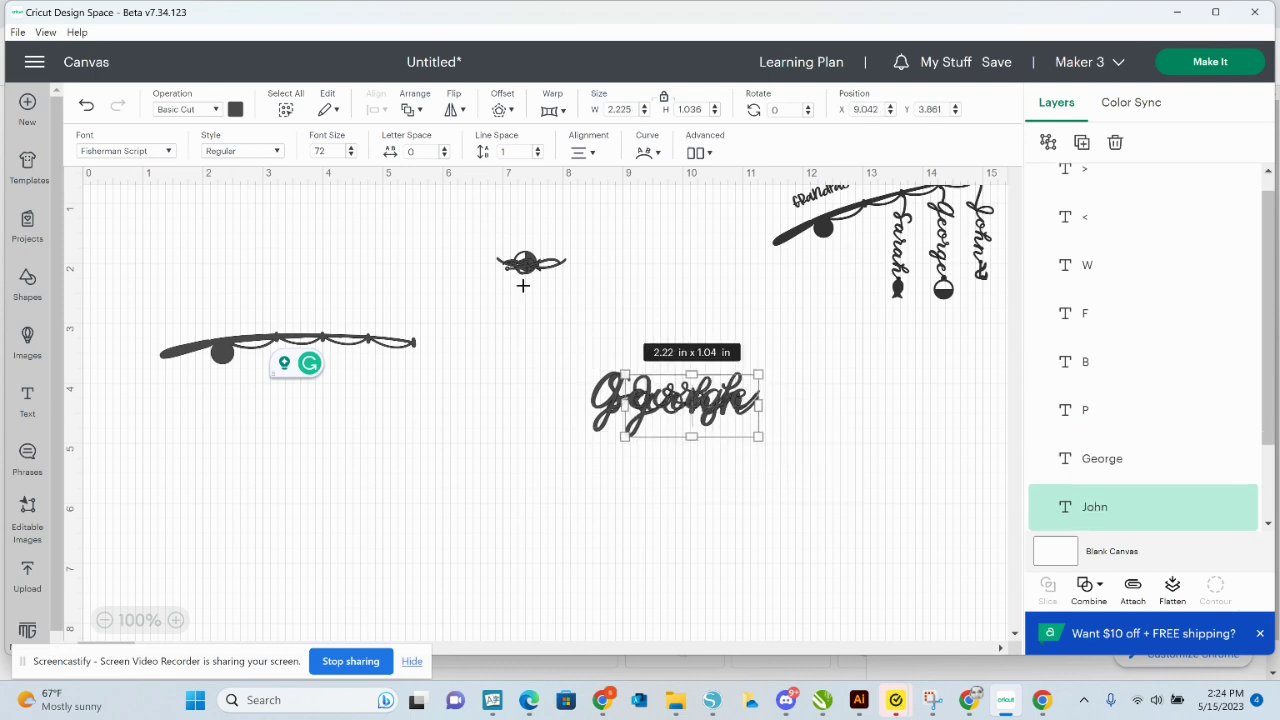
Move the bobber, fish, worm and both wavy line glyphs together onto the stacked names.
{"action": "left_click_drag", "start_coordinate": [487, 228], "coordinate": [574, 284]}
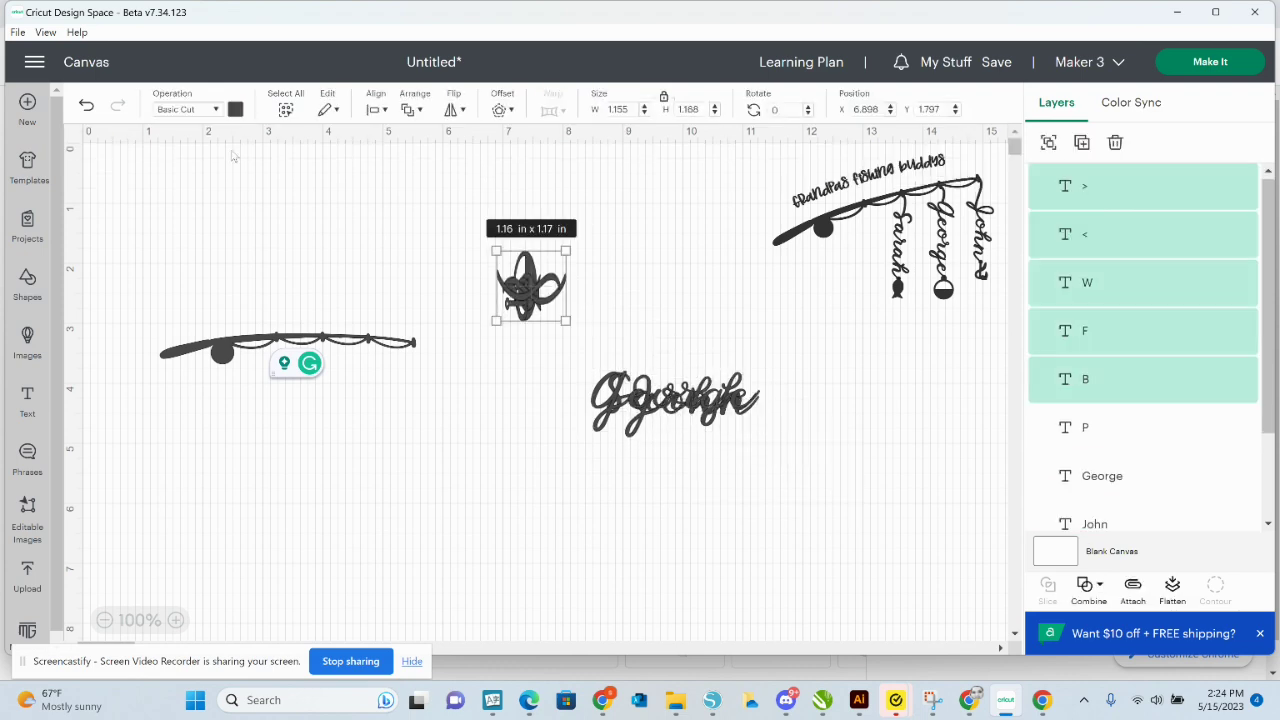
{"action": "left_click", "coordinate": [85, 106]}
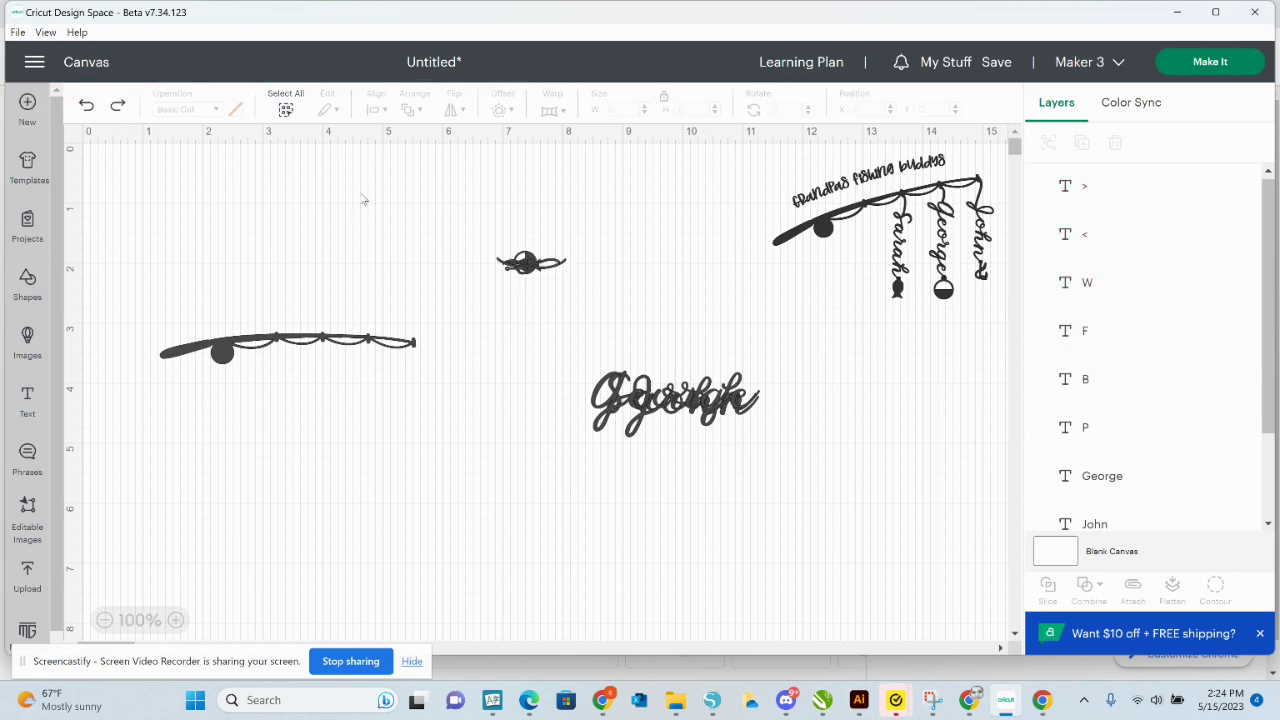
{"action": "left_click_drag", "start_coordinate": [424, 216], "coordinate": [596, 316]}
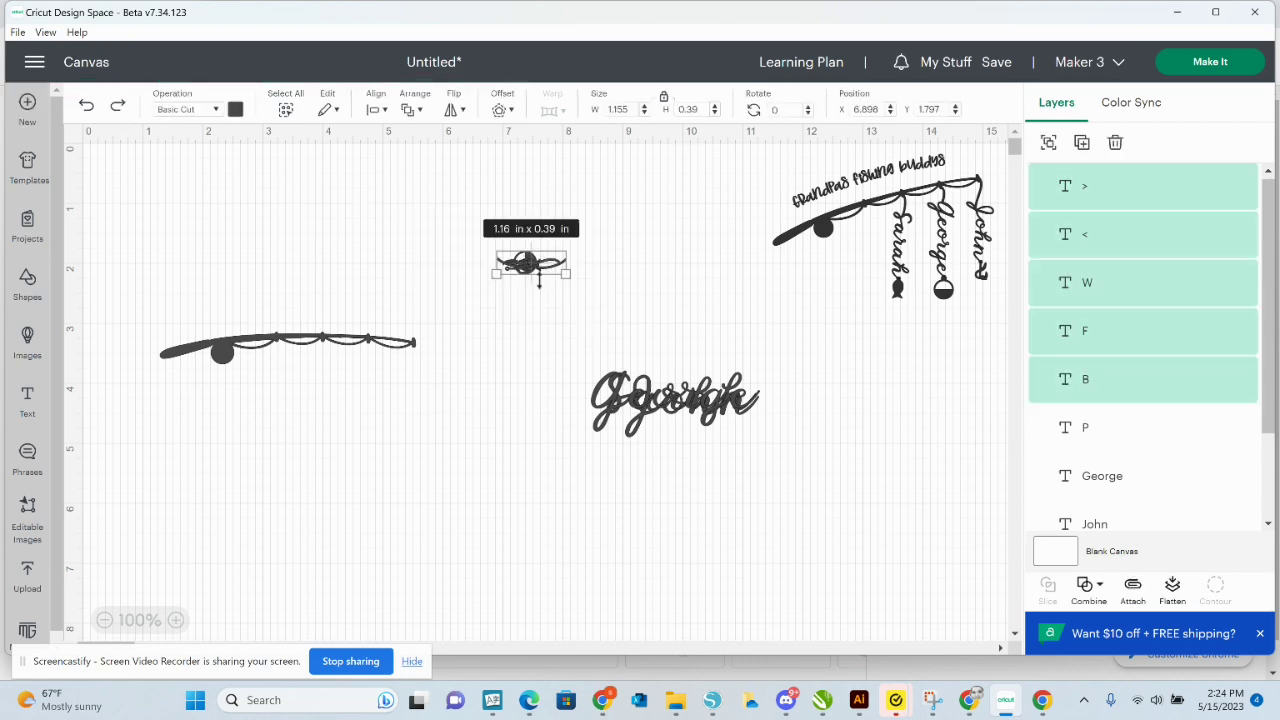
{"action": "left_click_drag", "start_coordinate": [531, 266], "coordinate": [676, 392]}
Rotate the stacked names and small glyphs together by 90 degrees so they run vertically.
{"action": "left_click_drag", "start_coordinate": [598, 314], "coordinate": [735, 500]}
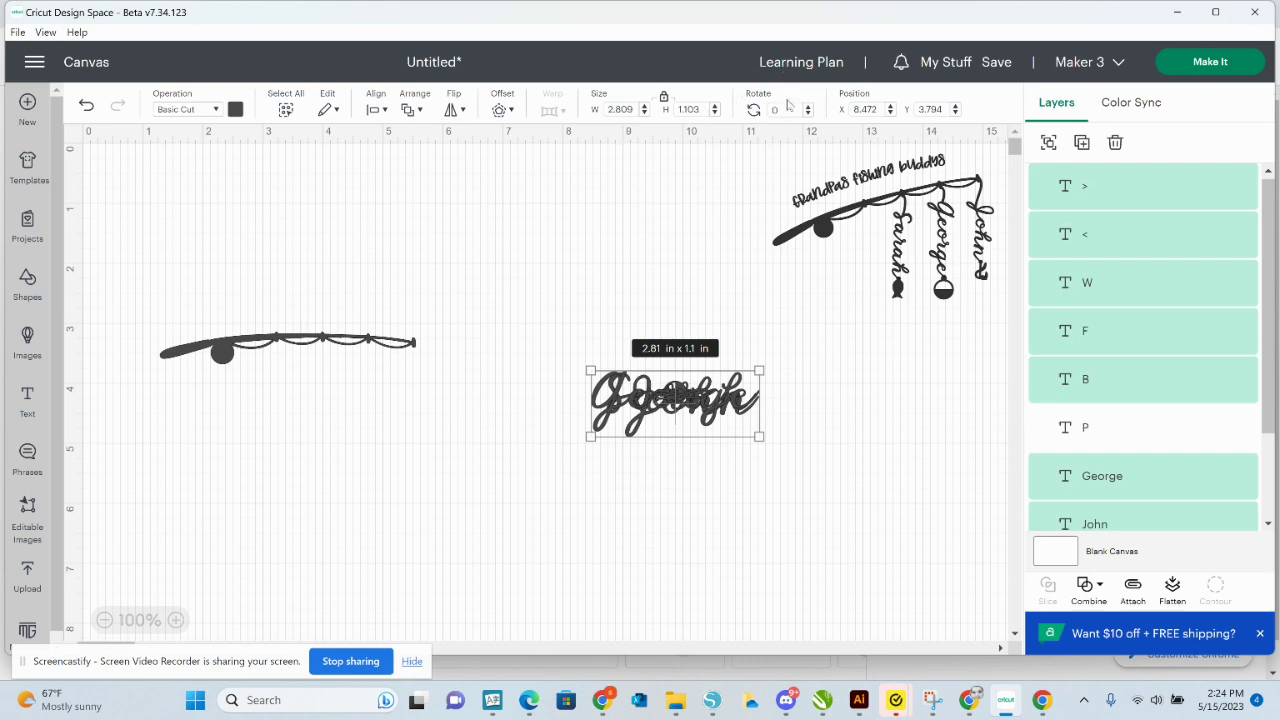
{"action": "left_click", "coordinate": [790, 111]}
{"action": "key", "text": "Return"}
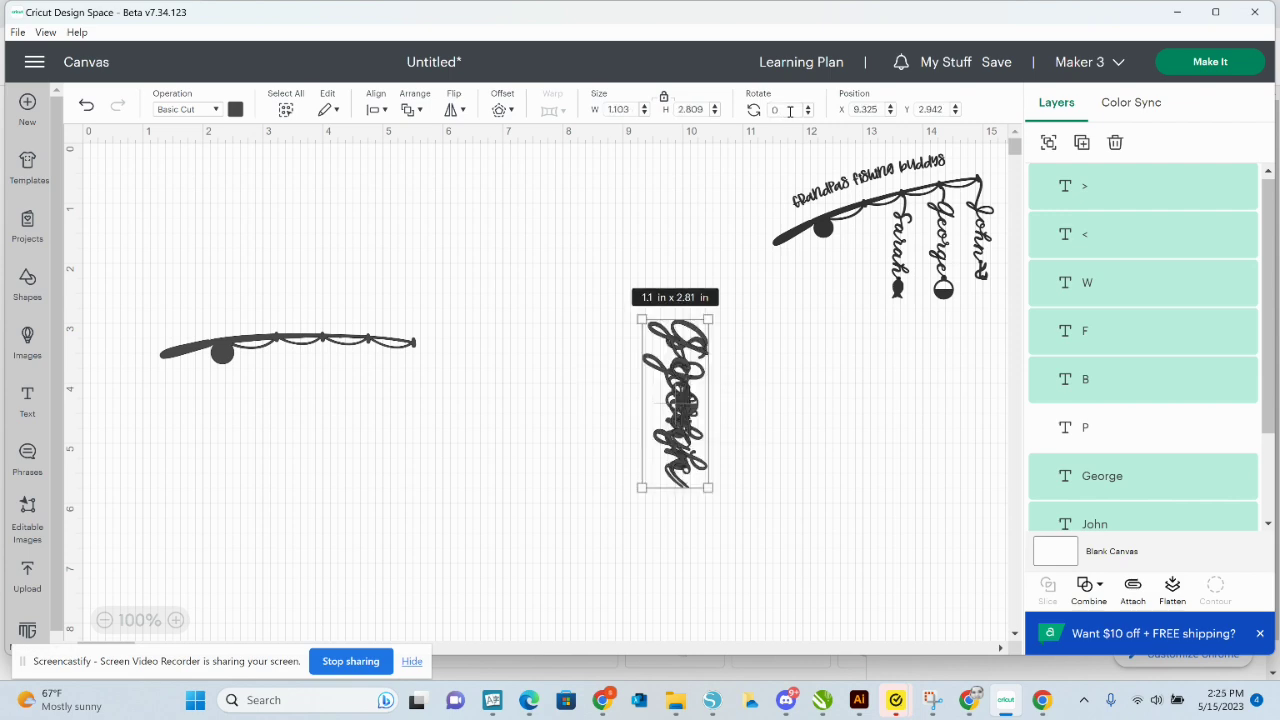
{"action": "left_click", "coordinate": [795, 441]}
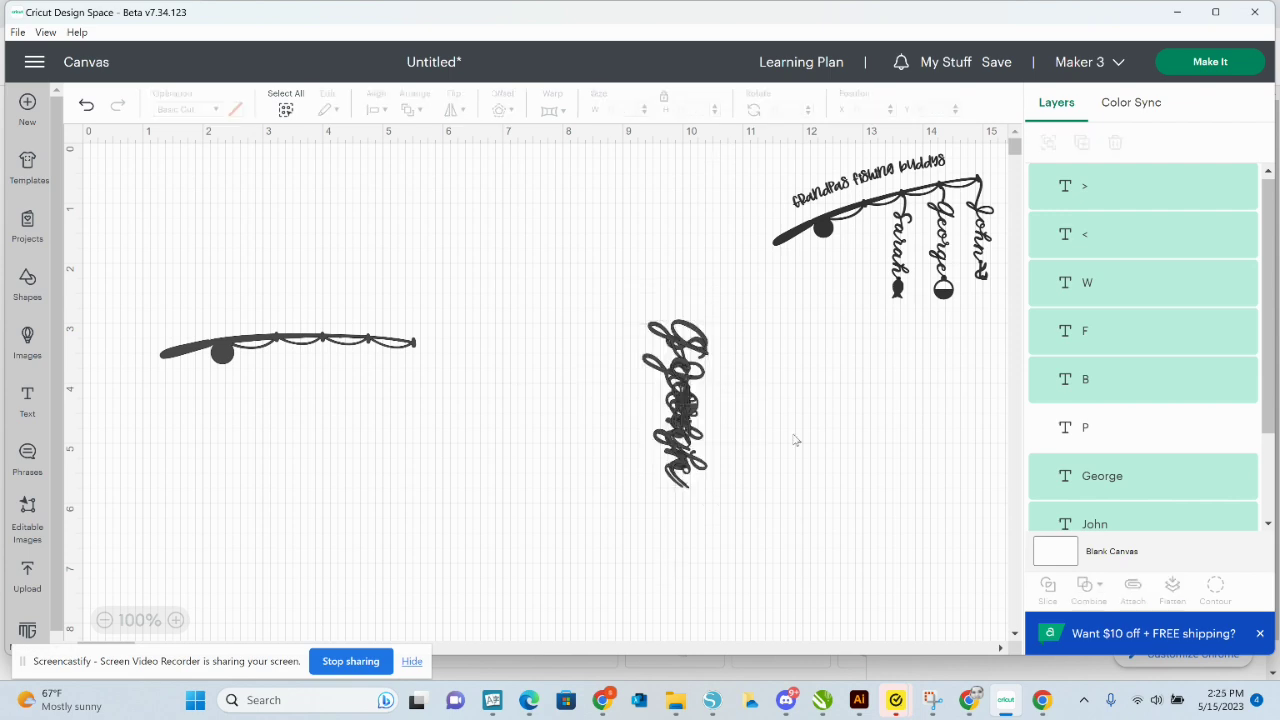
Rotate the fishing rod to about 342 degrees so that its tip points upward.
{"action": "left_click", "coordinate": [216, 350]}
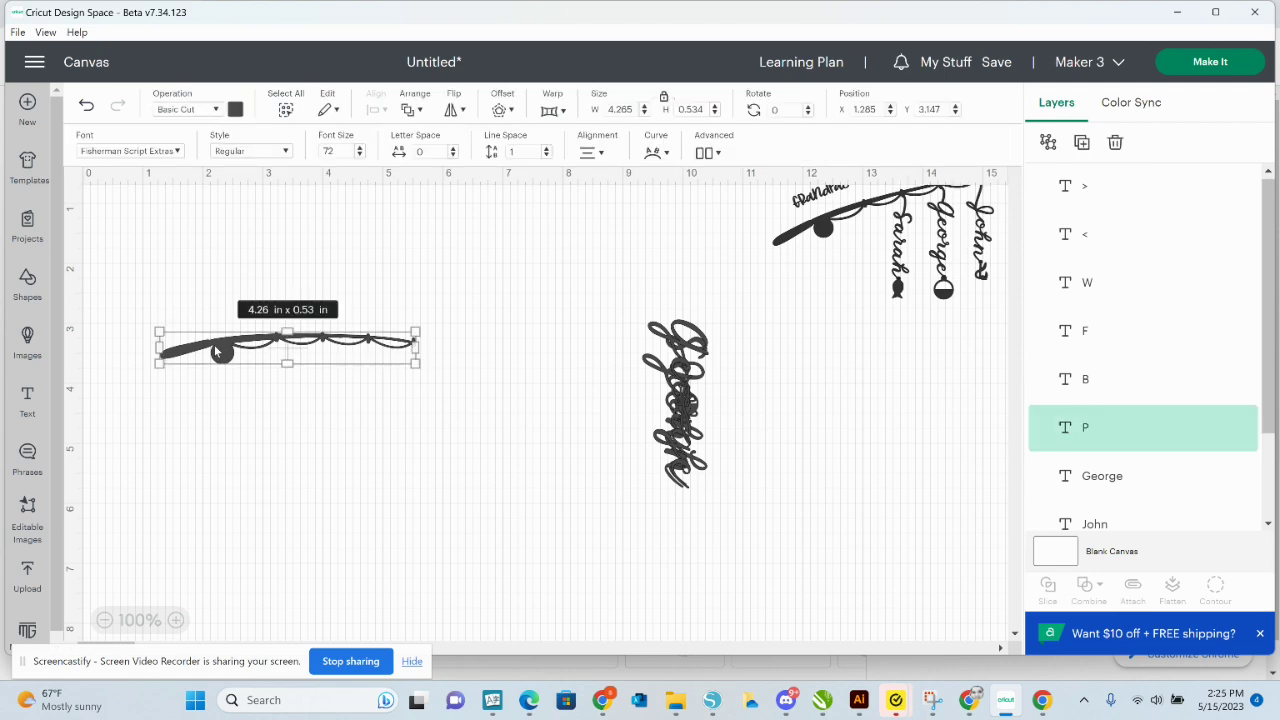
{"action": "double_click", "coordinate": [221, 351]}
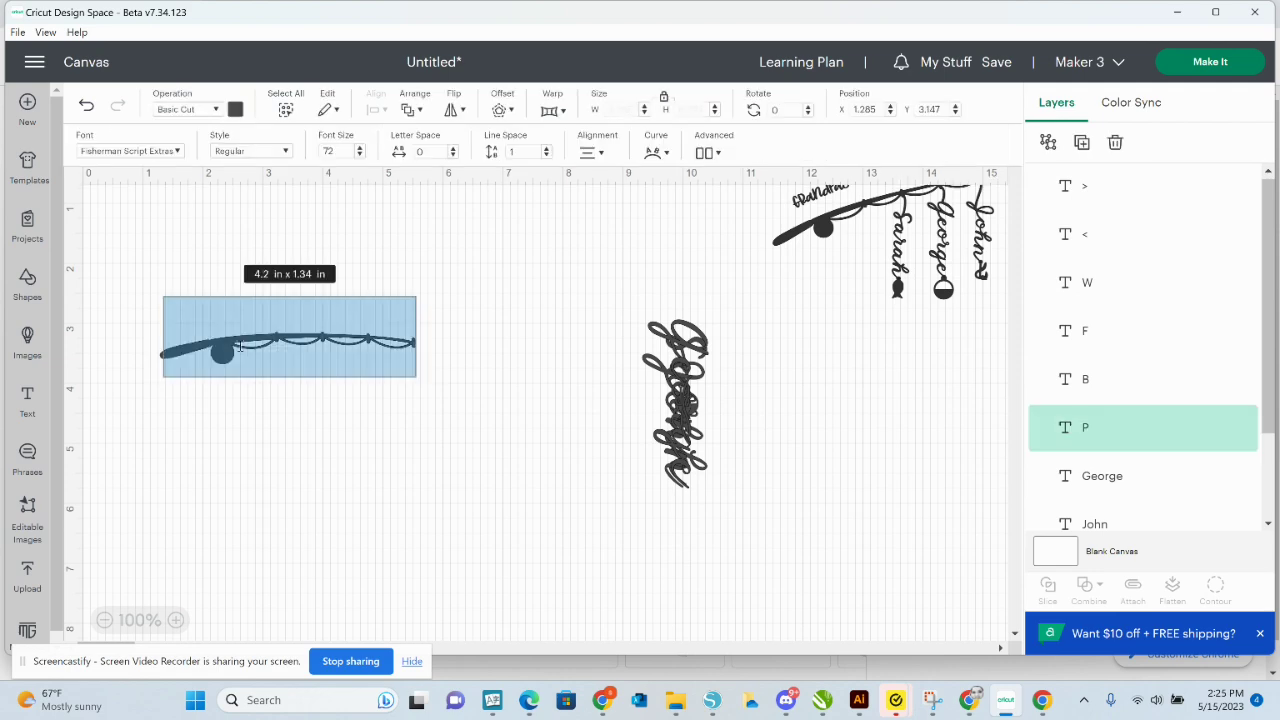
{"action": "left_click", "coordinate": [440, 322]}
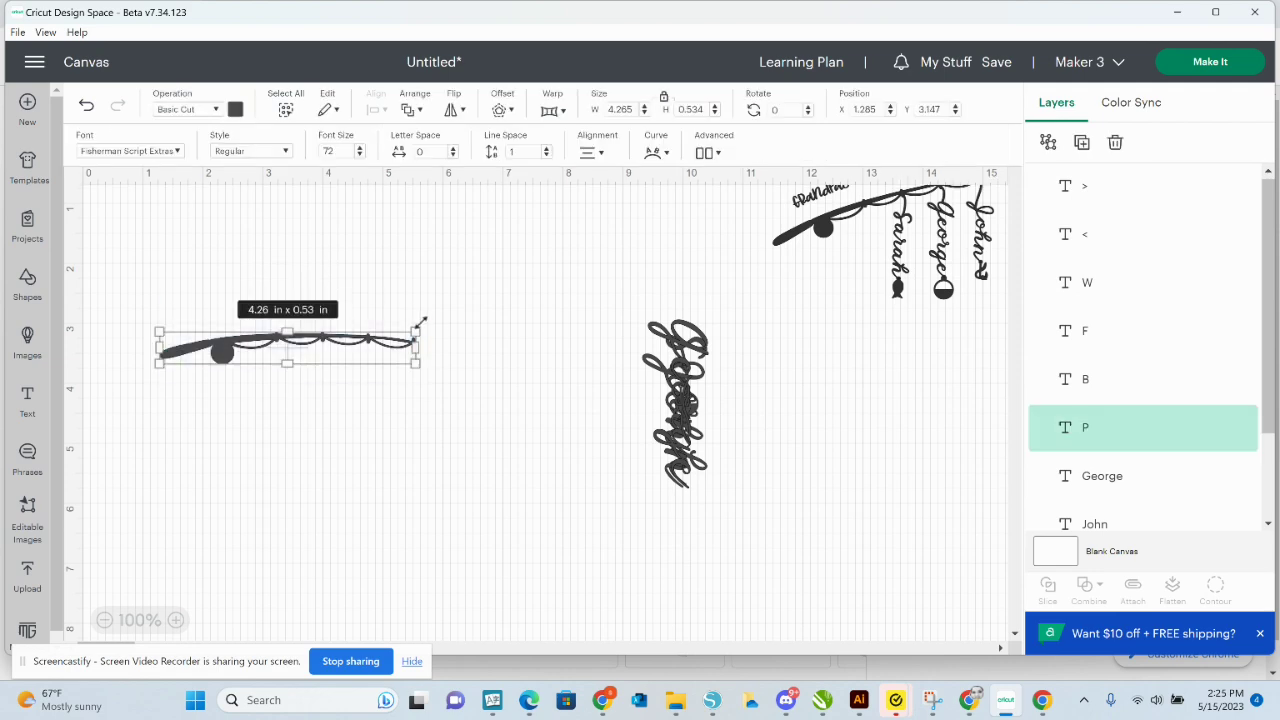
{"action": "left_click_drag", "start_coordinate": [425, 326], "coordinate": [425, 289]}
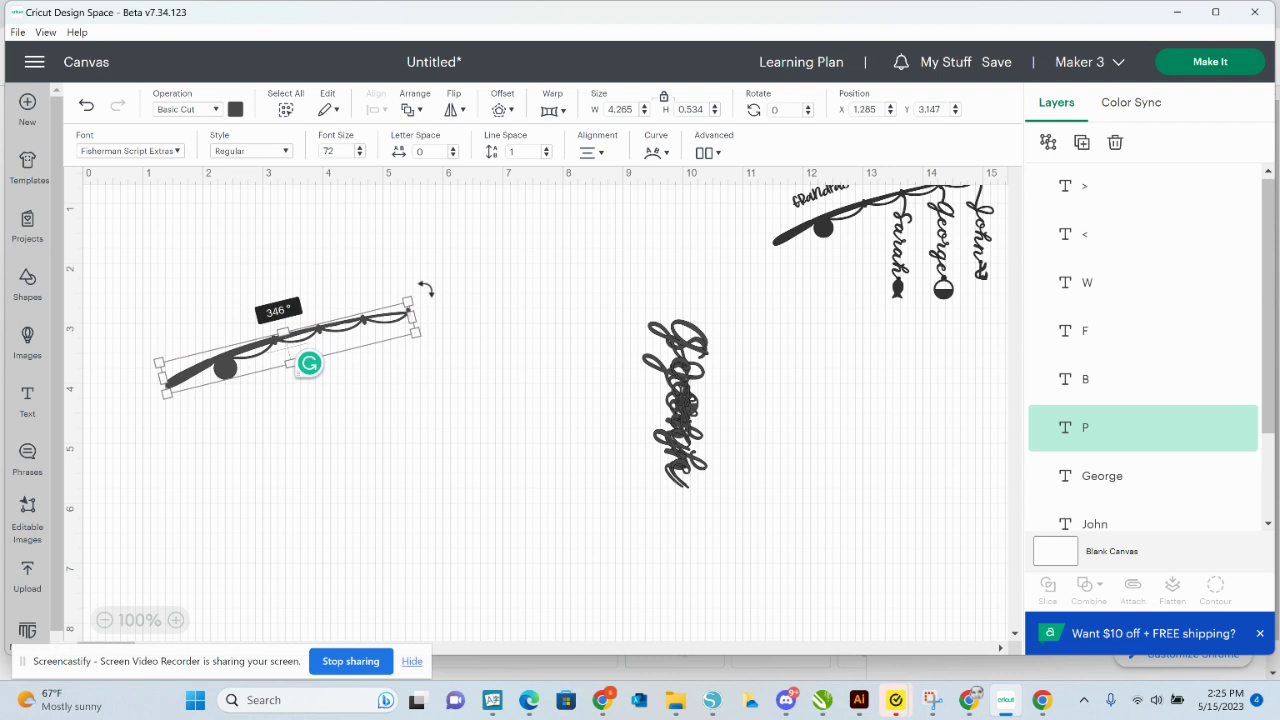
{"action": "left_click_drag", "start_coordinate": [425, 289], "coordinate": [425, 283]}
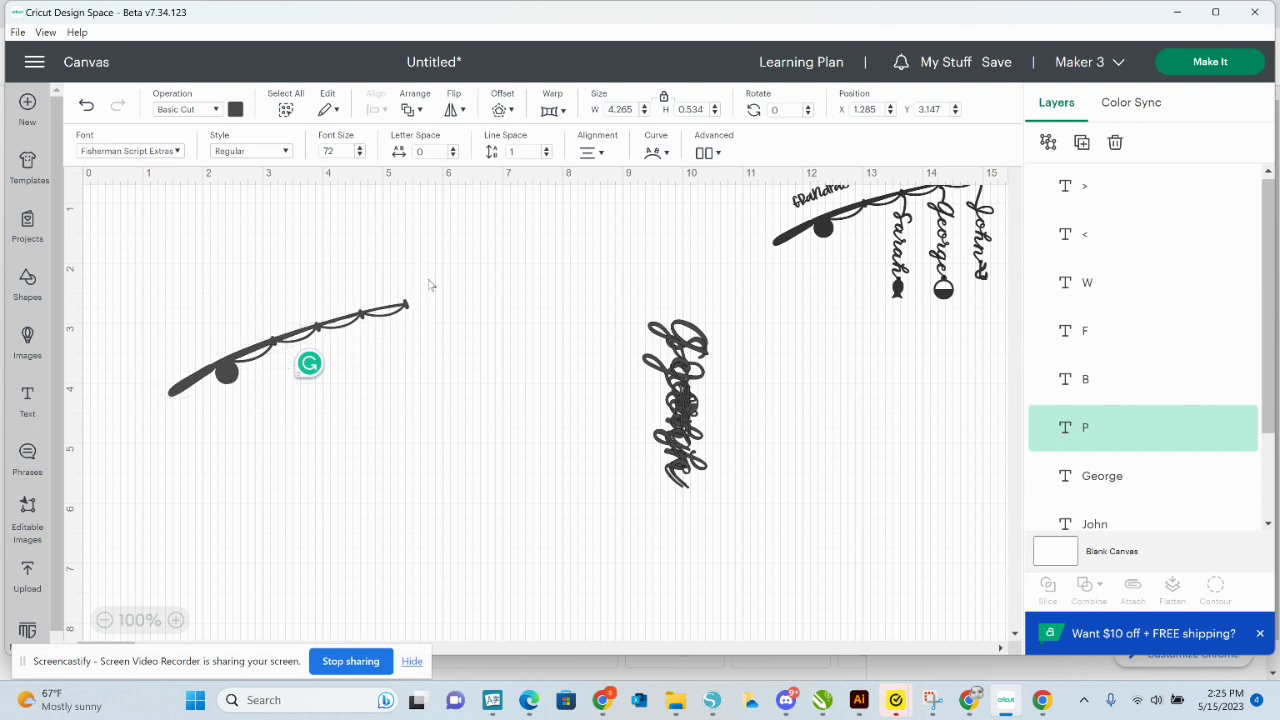
Pull the stack apart, moving the fish and worm toward the rod and the names below the finished sample design.
{"action": "left_click", "coordinate": [780, 438]}
{"action": "left_click_drag", "start_coordinate": [737, 409], "coordinate": [552, 428]}
{"action": "left_click_drag", "start_coordinate": [682, 412], "coordinate": [695, 462]}
{"action": "left_click_drag", "start_coordinate": [582, 468], "coordinate": [540, 428]}
{"action": "left_click_drag", "start_coordinate": [687, 393], "coordinate": [814, 390]}
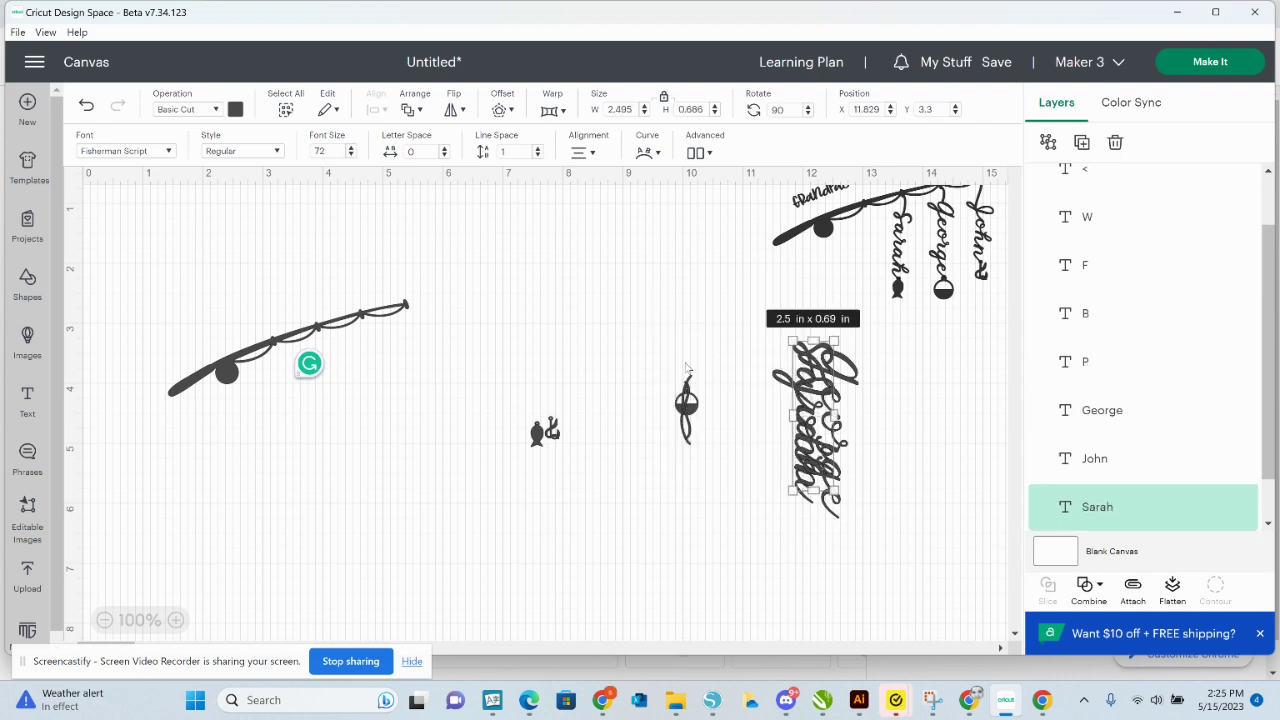
Gather the bobber and both wavy lines with the fish and worm, and move them together onto the rod's outer half.
{"action": "left_click", "coordinate": [686, 445]}
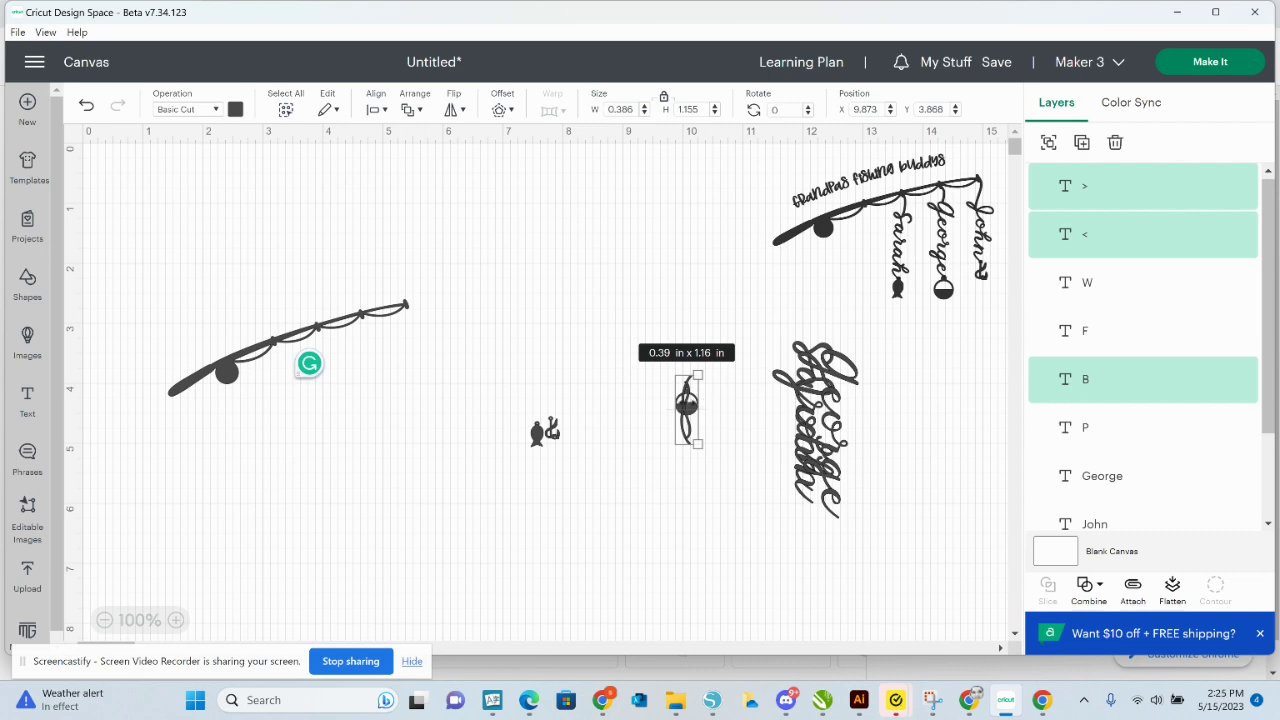
{"action": "left_click_drag", "start_coordinate": [683, 411], "coordinate": [558, 430]}
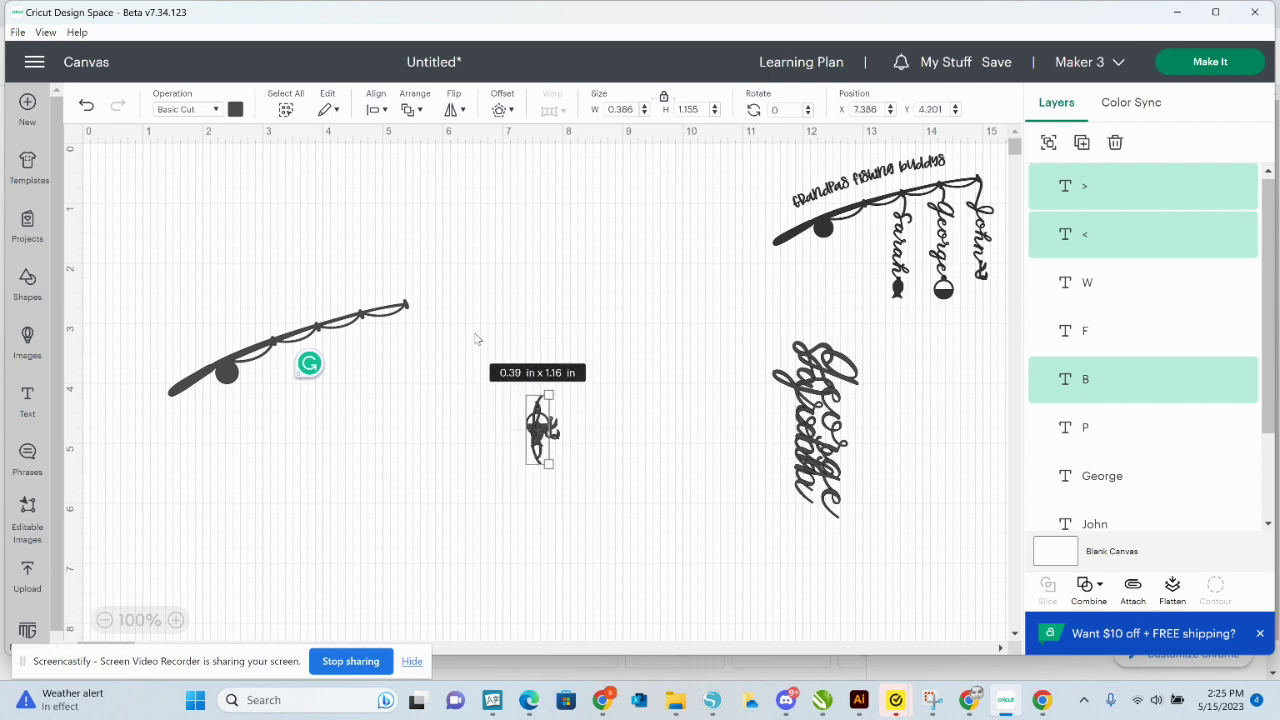
{"action": "left_click_drag", "start_coordinate": [469, 329], "coordinate": [612, 512]}
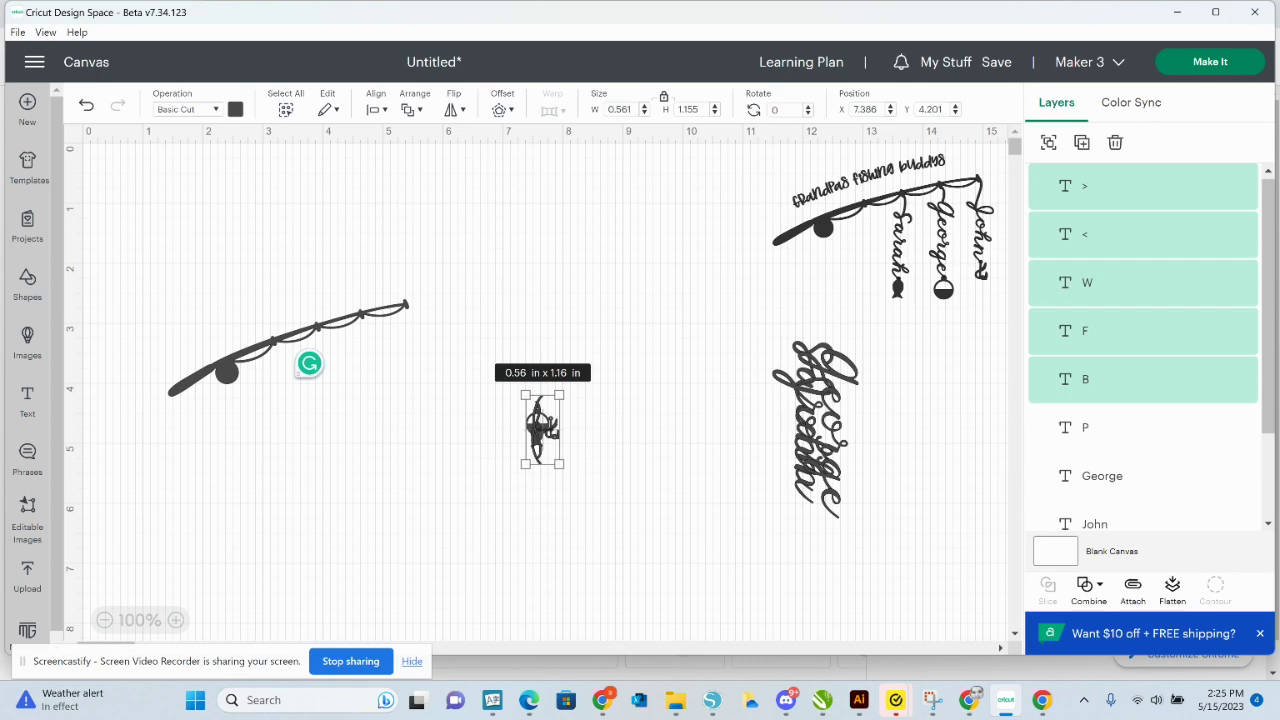
{"action": "left_click_drag", "start_coordinate": [545, 449], "coordinate": [353, 355]}
Enlarge the rod and its small glyphs together to about 9.04 by 3.65 in and place them beside the sample design.
{"action": "left_click_drag", "start_coordinate": [233, 201], "coordinate": [601, 530]}
{"action": "left_click_drag", "start_coordinate": [567, 397], "coordinate": [522, 282]}
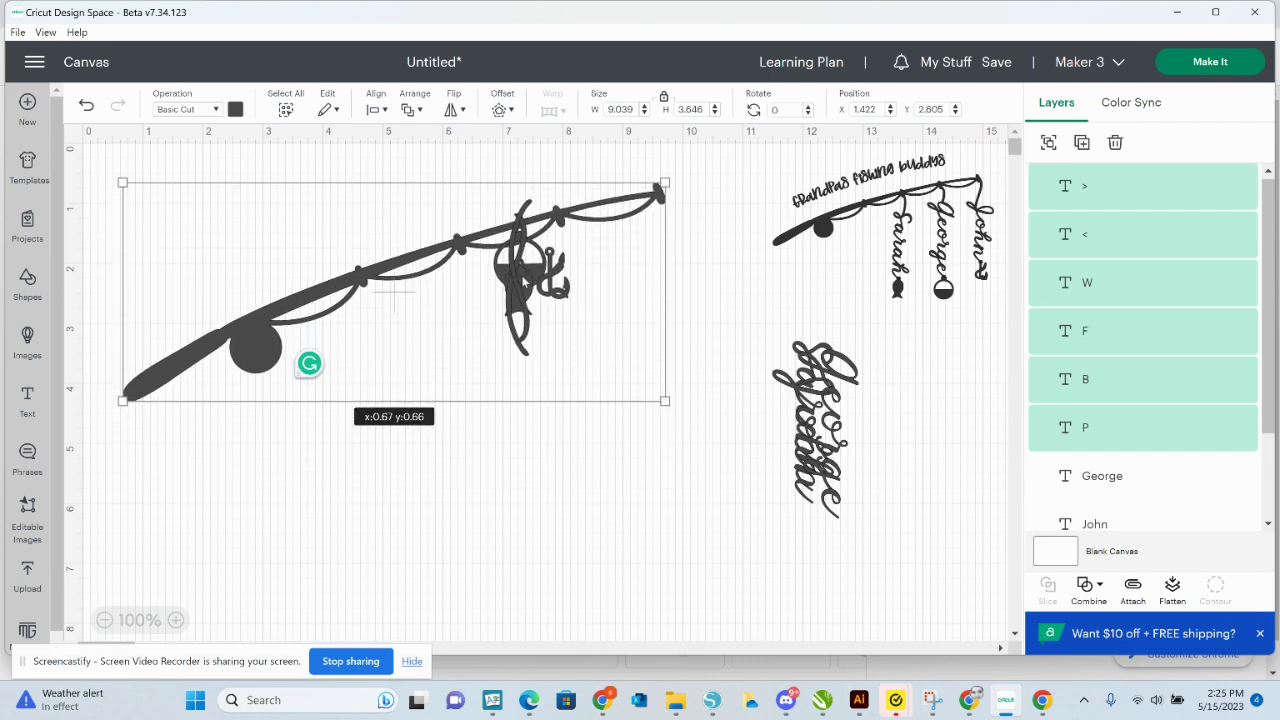
{"action": "left_click", "coordinate": [727, 352]}
Pull both wavy lines off the bobber into empty canvas below the rod, and duplicate the one nearer the reel.
{"action": "left_click_drag", "start_coordinate": [800, 400], "coordinate": [842, 414]}
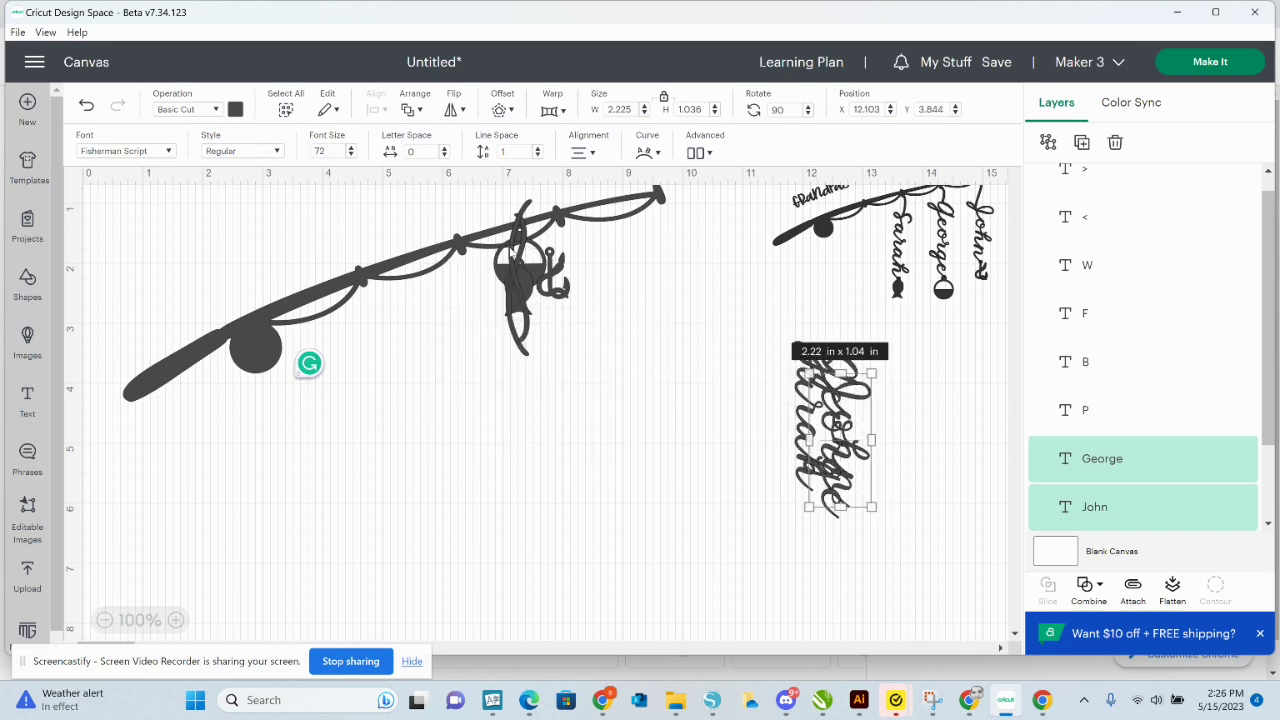
{"action": "left_click_drag", "start_coordinate": [515, 258], "coordinate": [674, 365]}
{"action": "left_click_drag", "start_coordinate": [510, 338], "coordinate": [486, 455]}
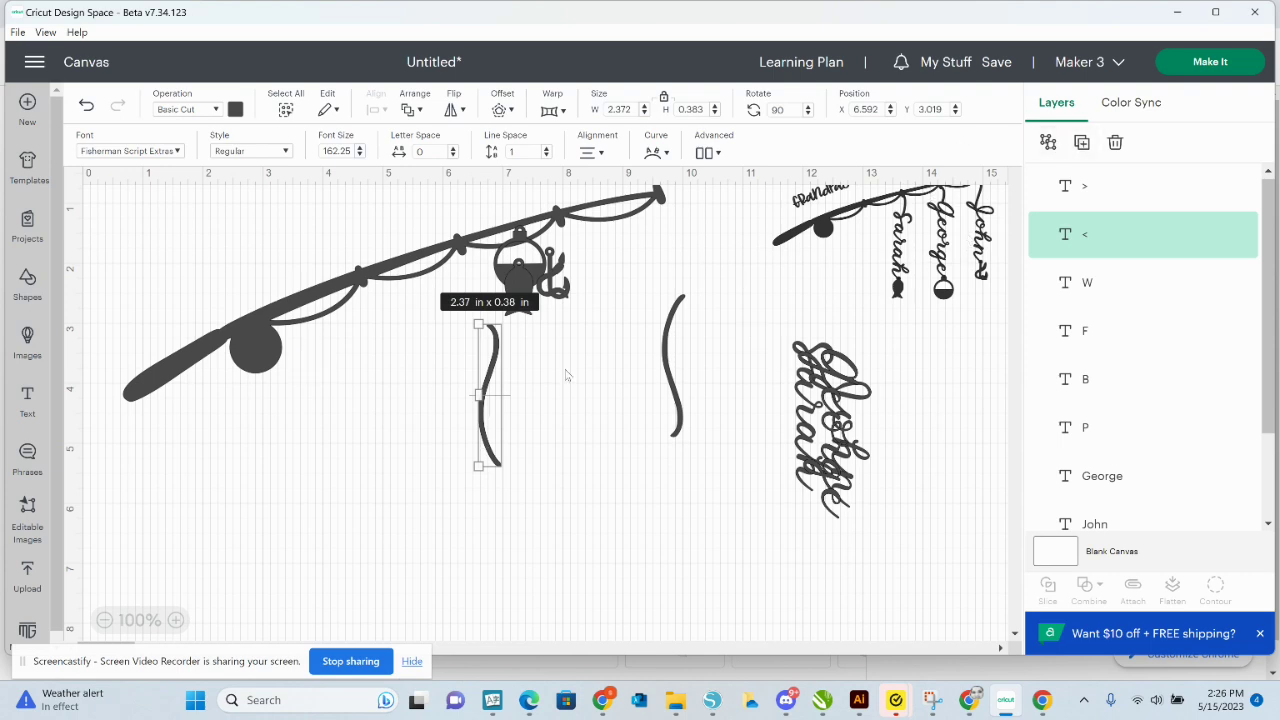
{"action": "key", "text": "ctrl+d"}
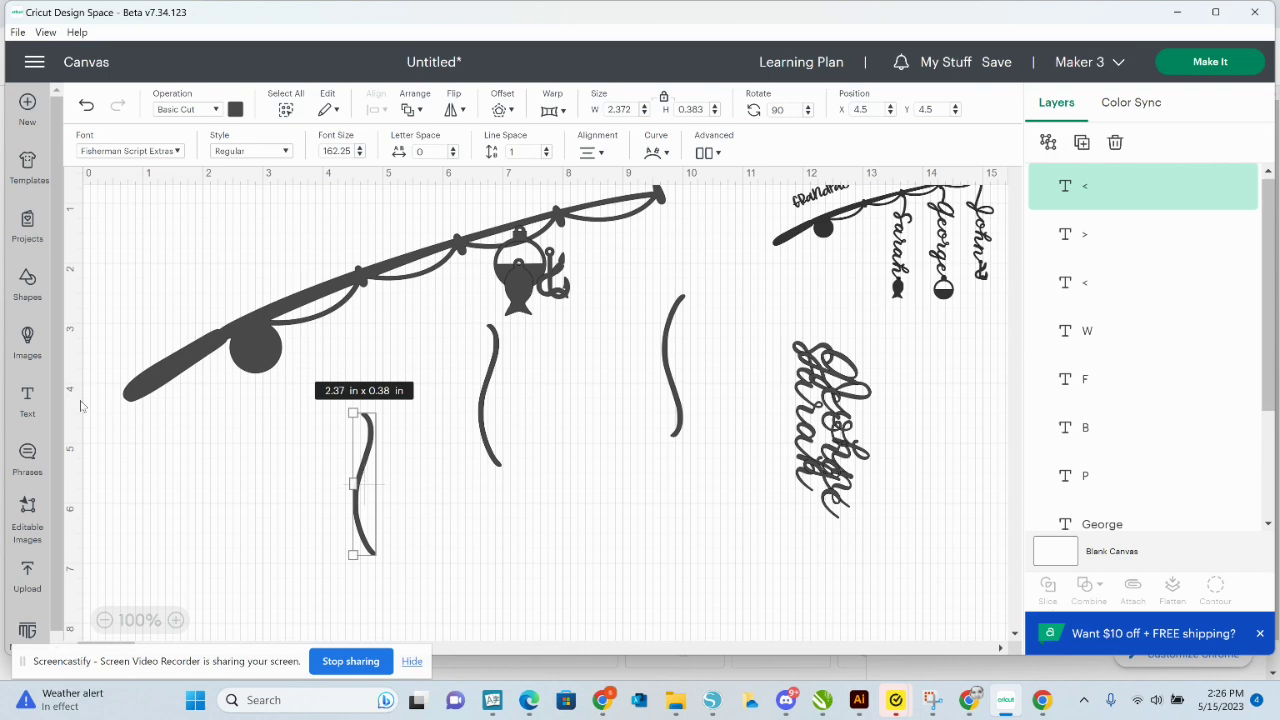
{"action": "left_click", "coordinate": [197, 463]}
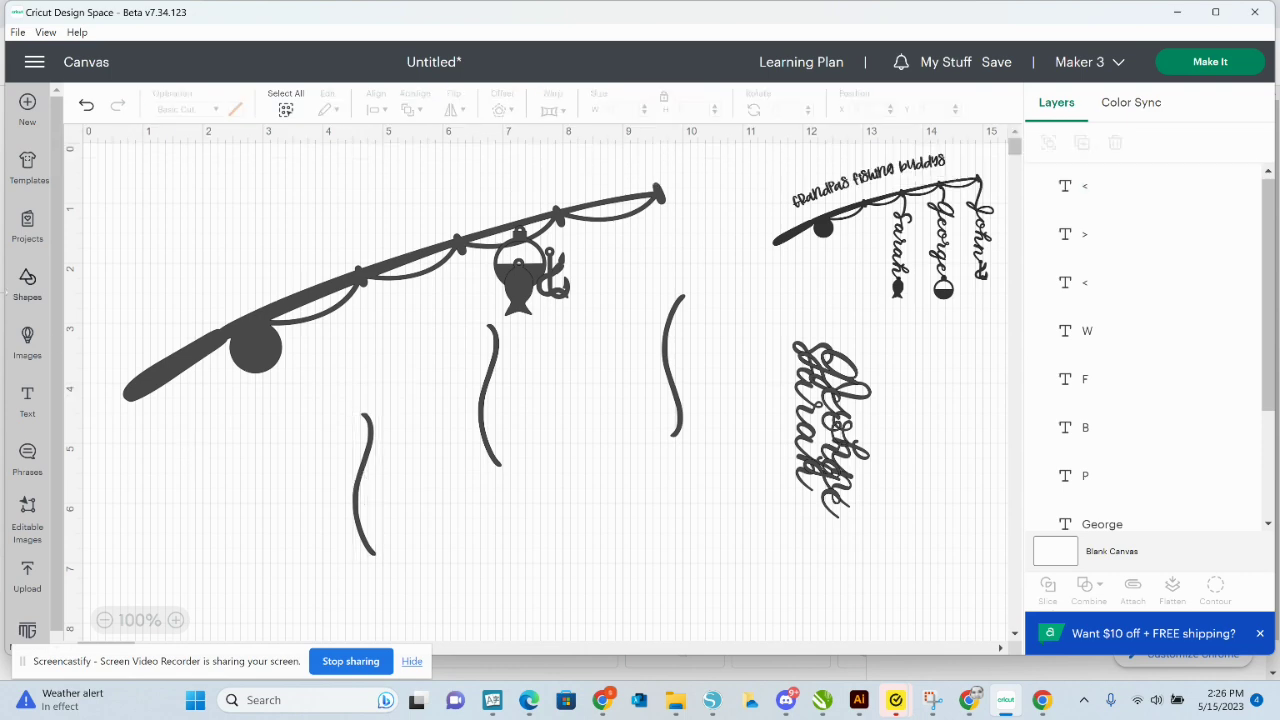
Add a rectangle about 3.27 by 2.18 in that covers the lower part of the duplicated wavy line.
{"action": "left_click", "coordinate": [27, 280]}
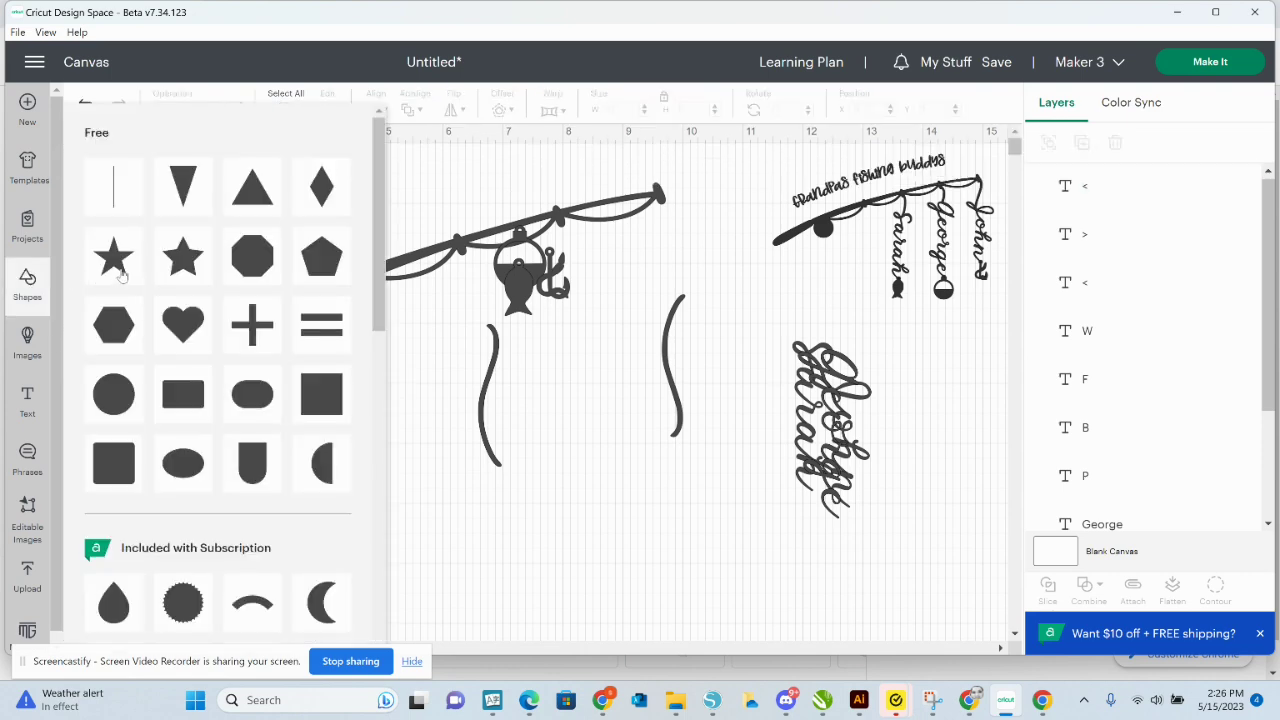
{"action": "left_click", "coordinate": [185, 398]}
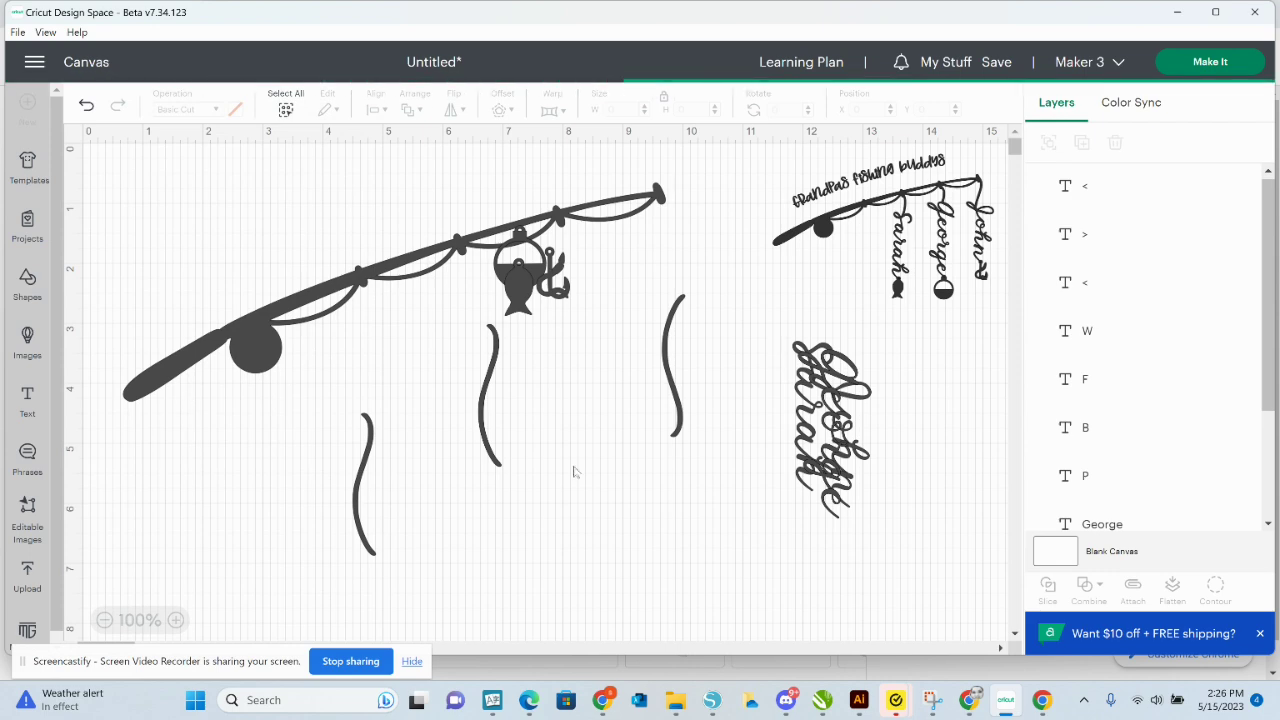
{"action": "left_click_drag", "start_coordinate": [458, 505], "coordinate": [370, 540]}
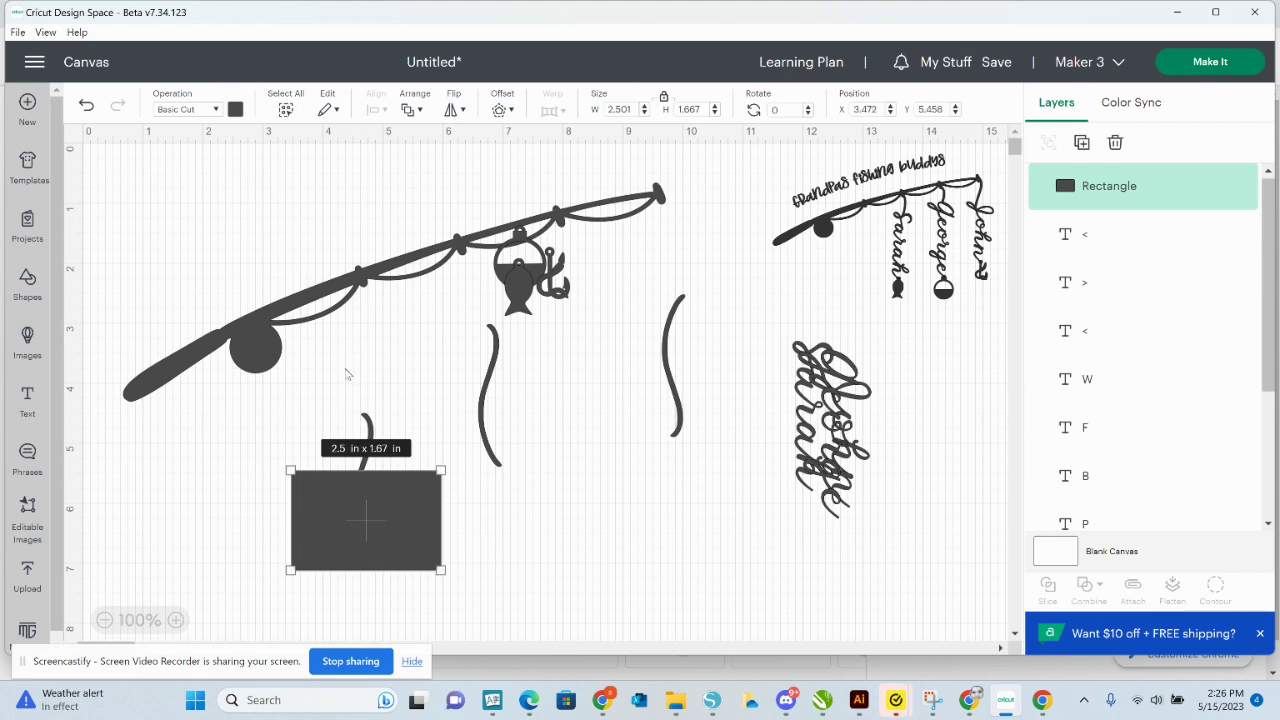
{"action": "left_click_drag", "start_coordinate": [383, 555], "coordinate": [384, 537]}
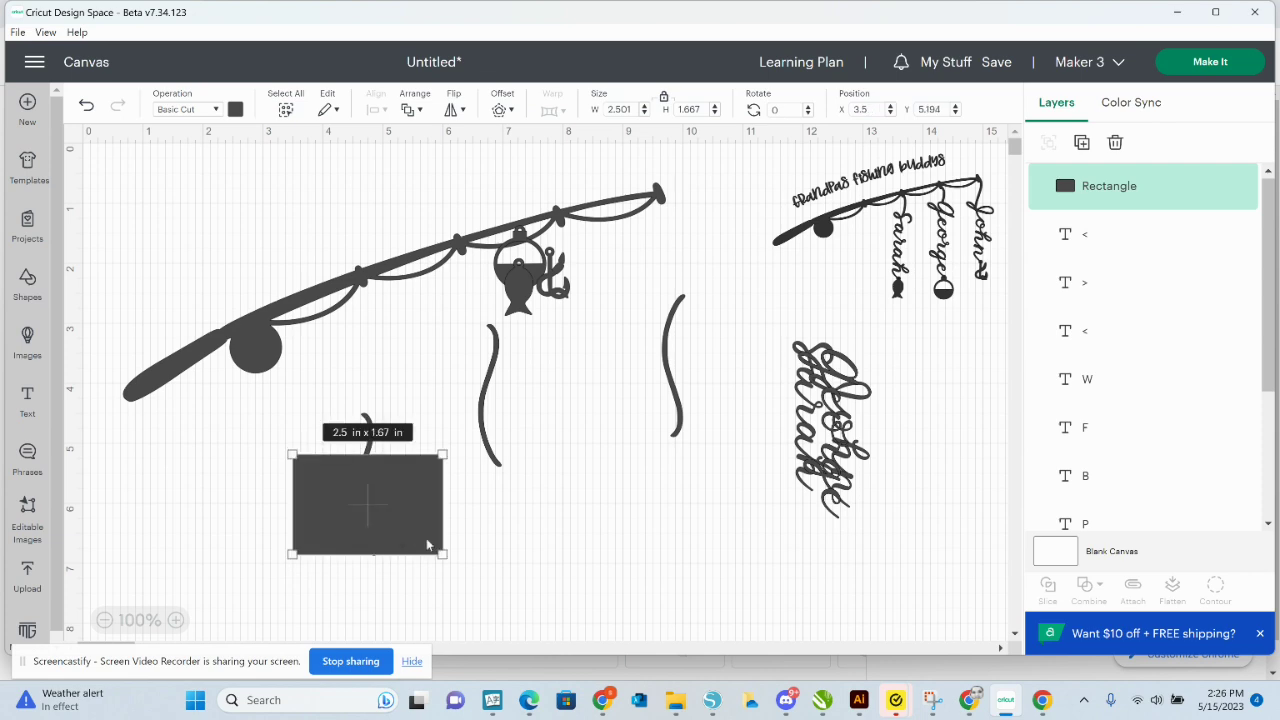
{"action": "left_click_drag", "start_coordinate": [444, 555], "coordinate": [490, 586]}
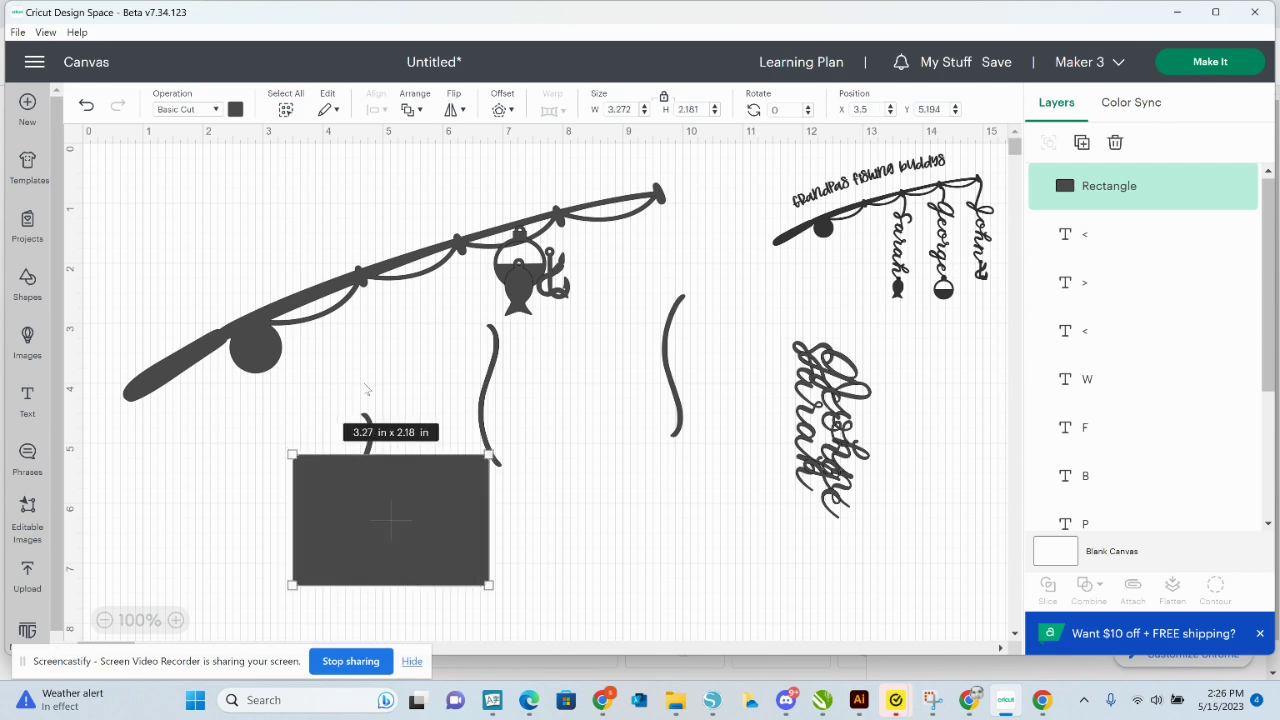
Slice the duplicated wavy line with the rectangle and delete the cut pieces, keeping only the short upper line.
{"action": "left_click_drag", "start_coordinate": [352, 349], "coordinate": [382, 533]}
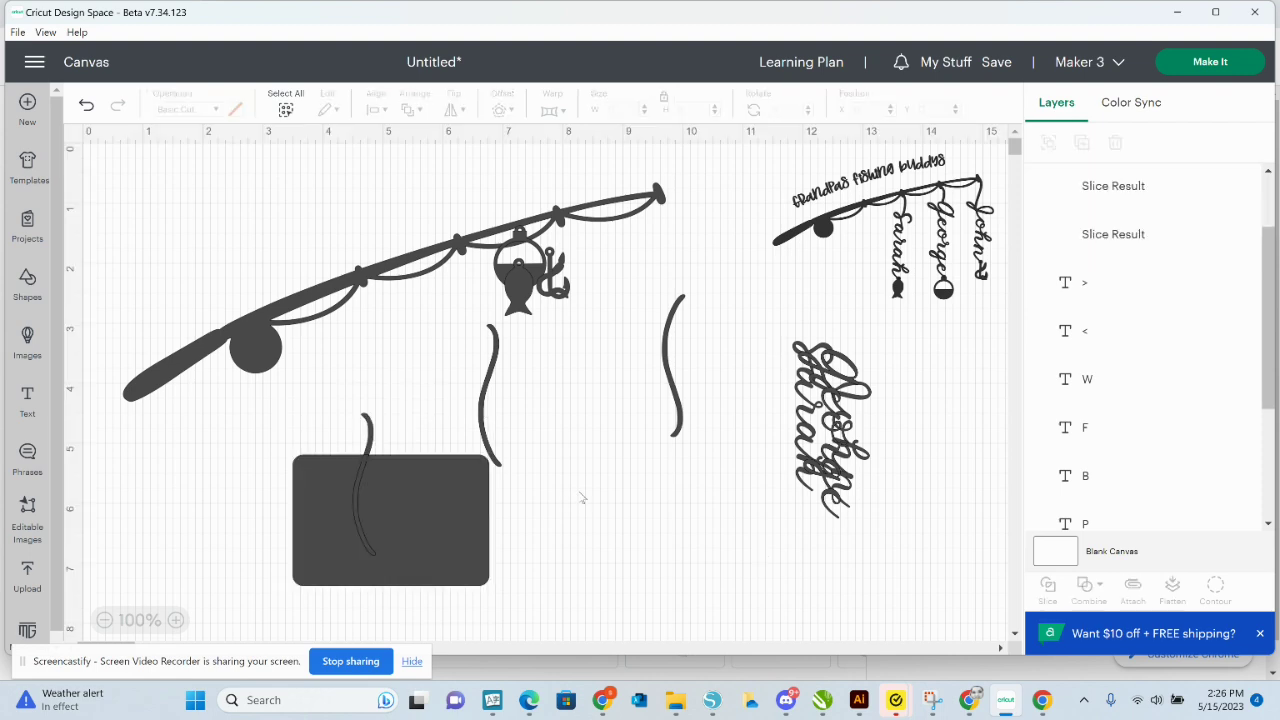
{"action": "left_click", "coordinate": [314, 516]}
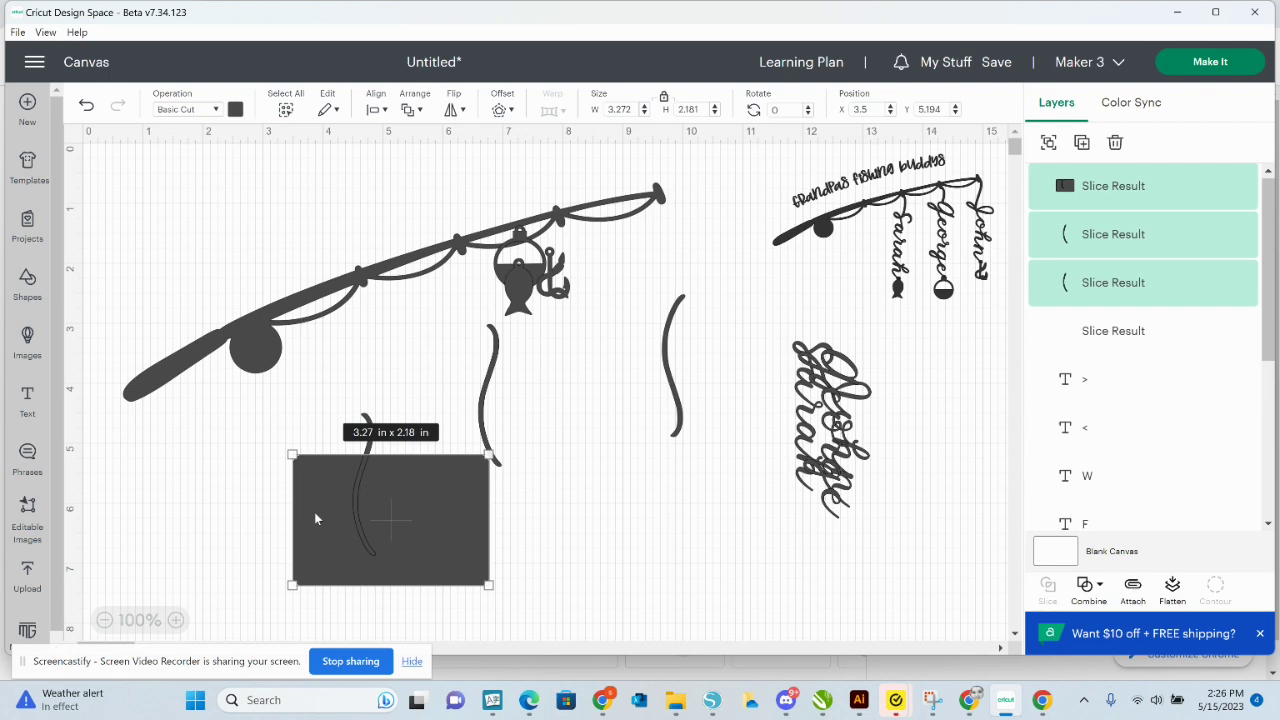
{"action": "key", "text": "Delete"}
Hang the short line piece from the rod's second guide past the reel and attach the name starting with S below it.
{"action": "left_click_drag", "start_coordinate": [372, 437], "coordinate": [472, 270]}
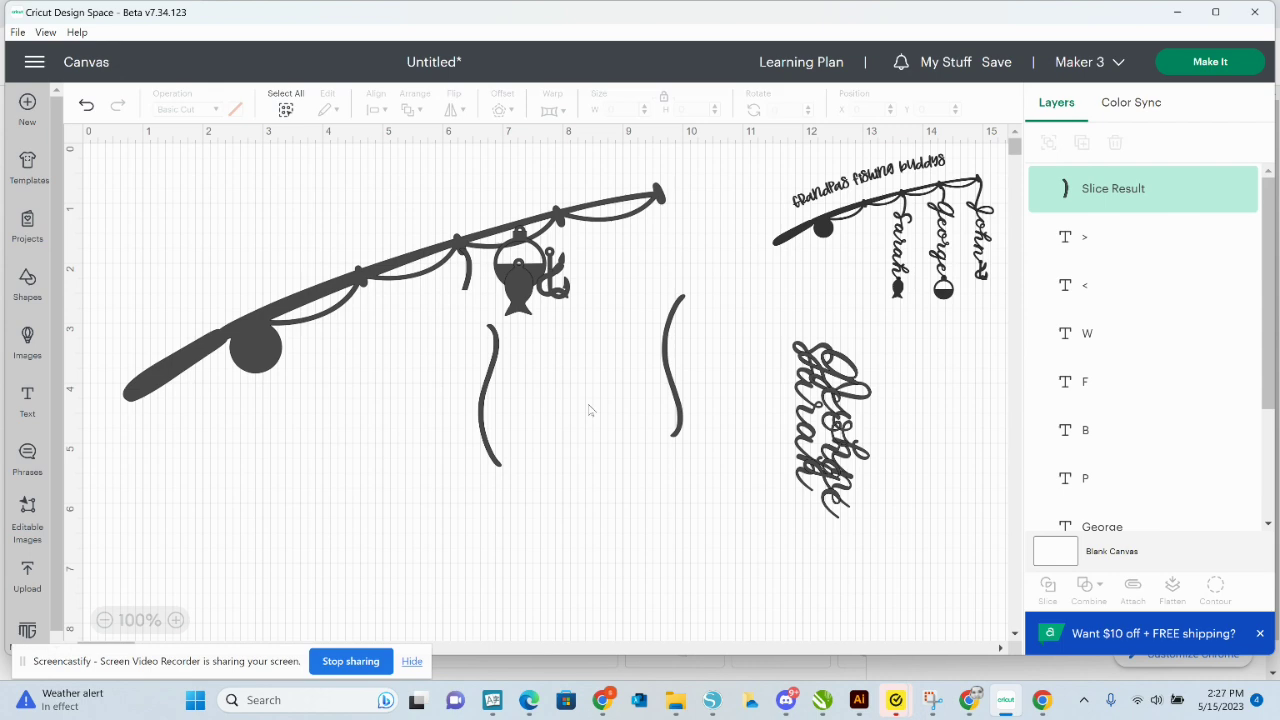
{"action": "left_click", "coordinate": [628, 412]}
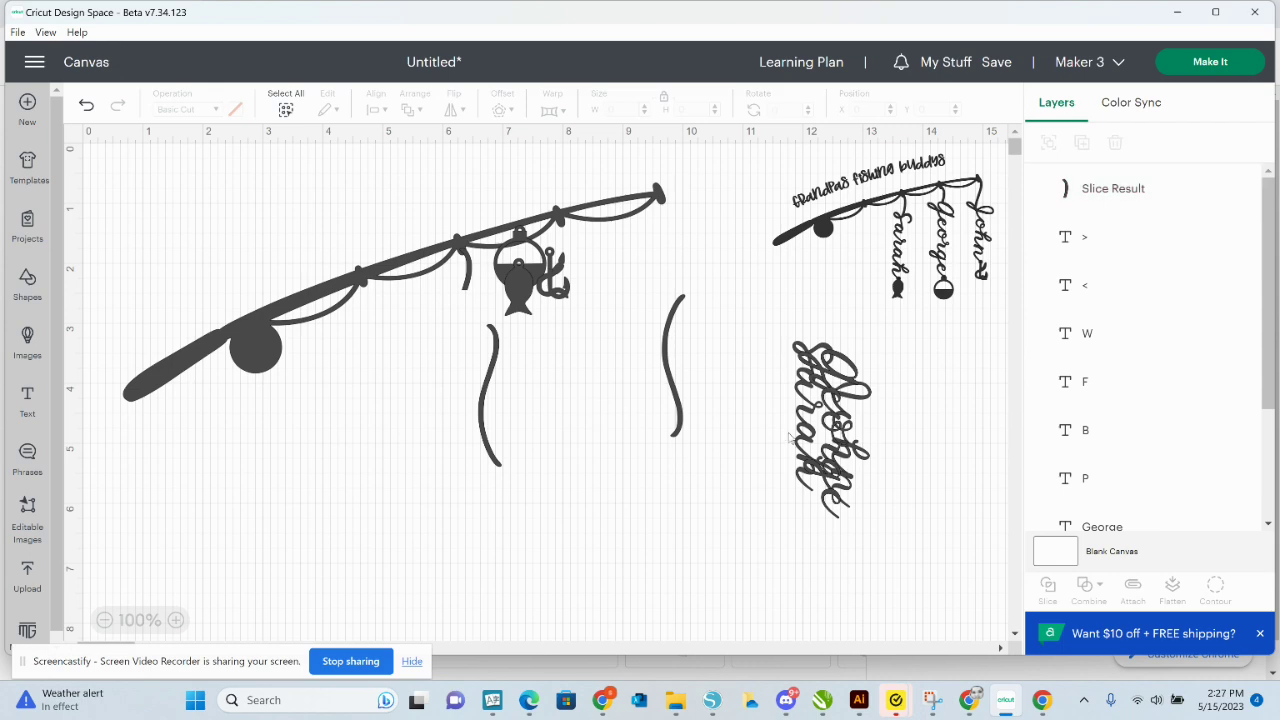
{"action": "left_click_drag", "start_coordinate": [815, 420], "coordinate": [461, 380]}
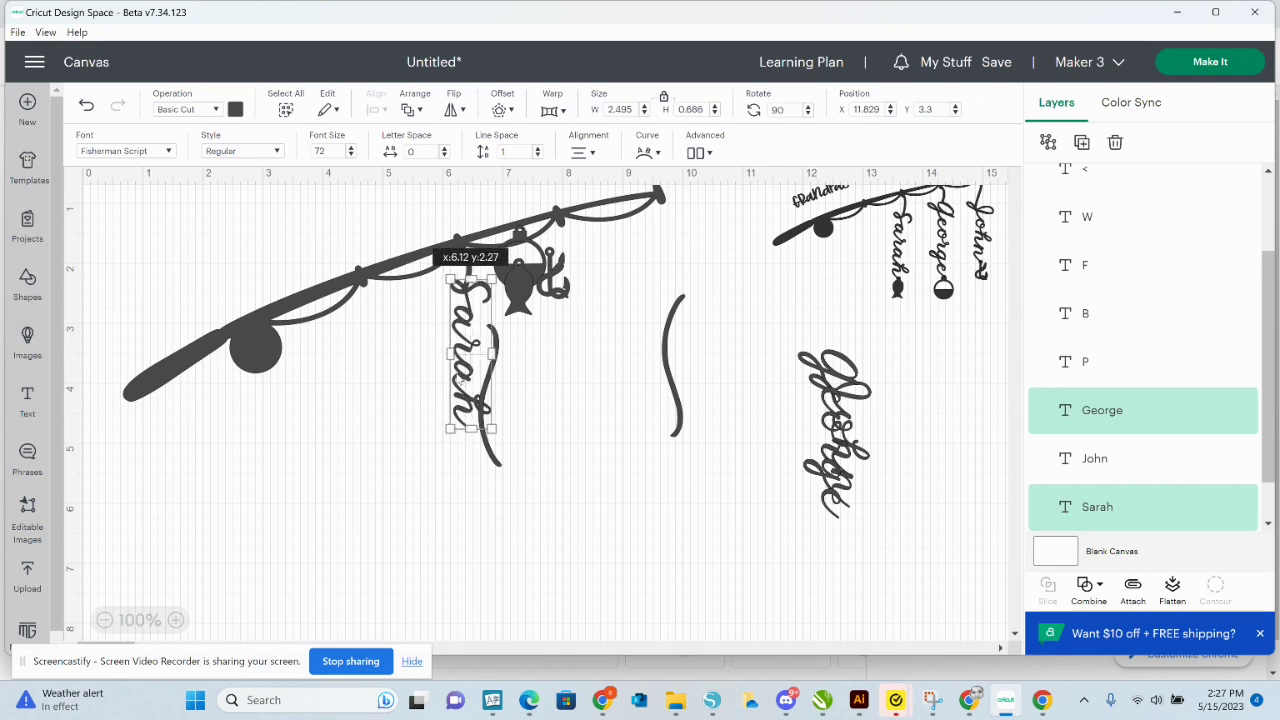
{"action": "left_click", "coordinate": [593, 479]}
Move the uncut wavy line beside the name to the two stacked names, and attach the fish beneath the hanging name.
{"action": "left_click_drag", "start_coordinate": [493, 462], "coordinate": [868, 487]}
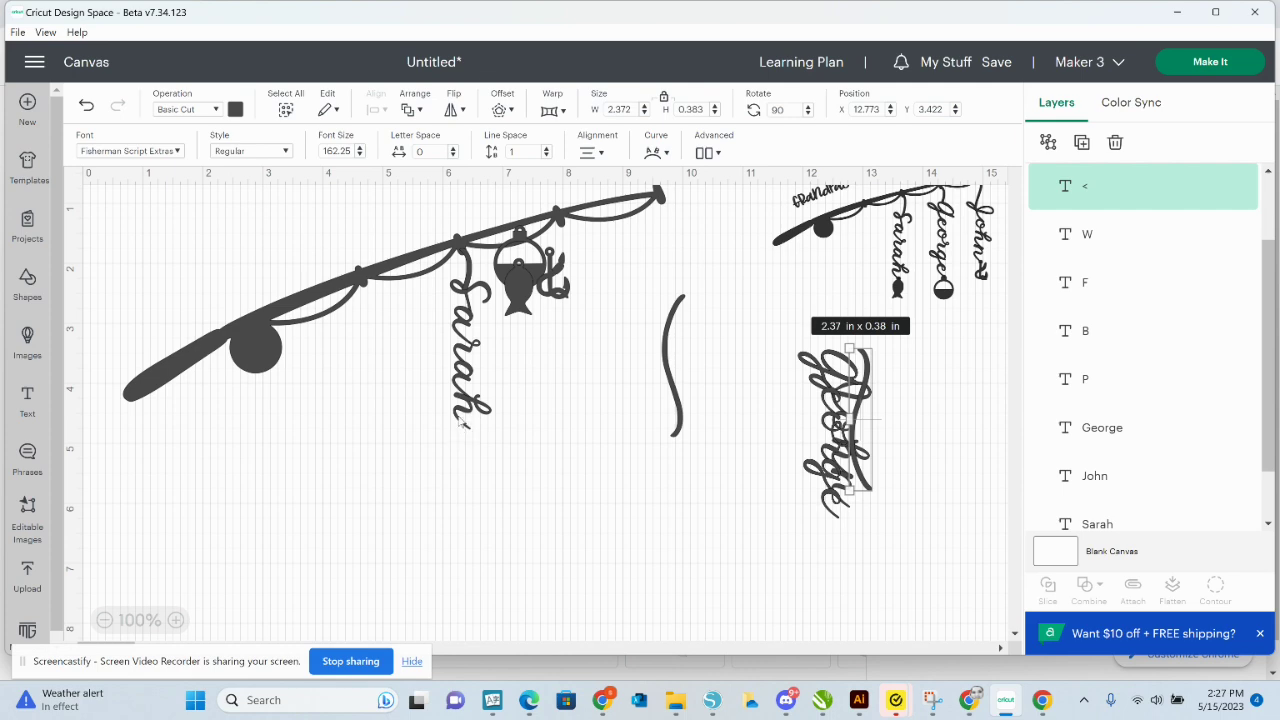
{"action": "left_click_drag", "start_coordinate": [516, 289], "coordinate": [469, 453]}
{"action": "left_click", "coordinate": [640, 488]}
{"action": "left_click", "coordinate": [469, 452]}
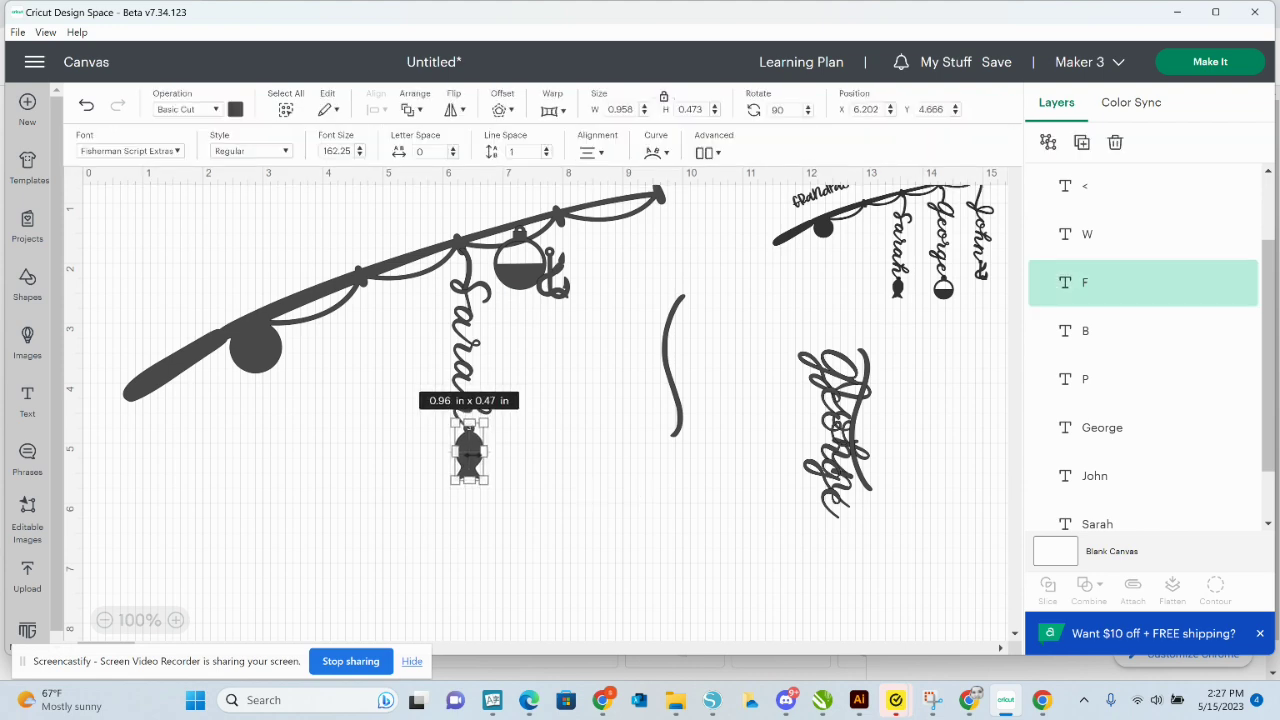
{"action": "left_click_drag", "start_coordinate": [469, 455], "coordinate": [468, 455]}
{"action": "left_click", "coordinate": [557, 468]}
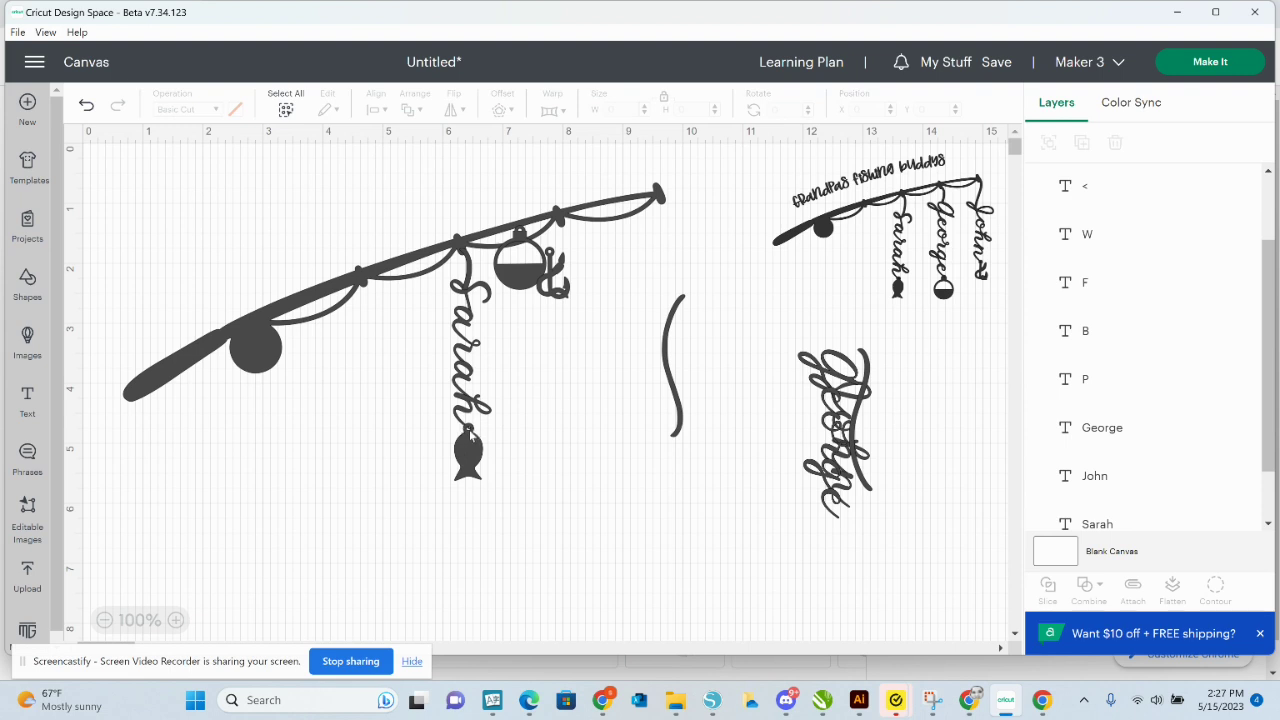
{"action": "left_click_drag", "start_coordinate": [519, 264], "coordinate": [775, 322]}
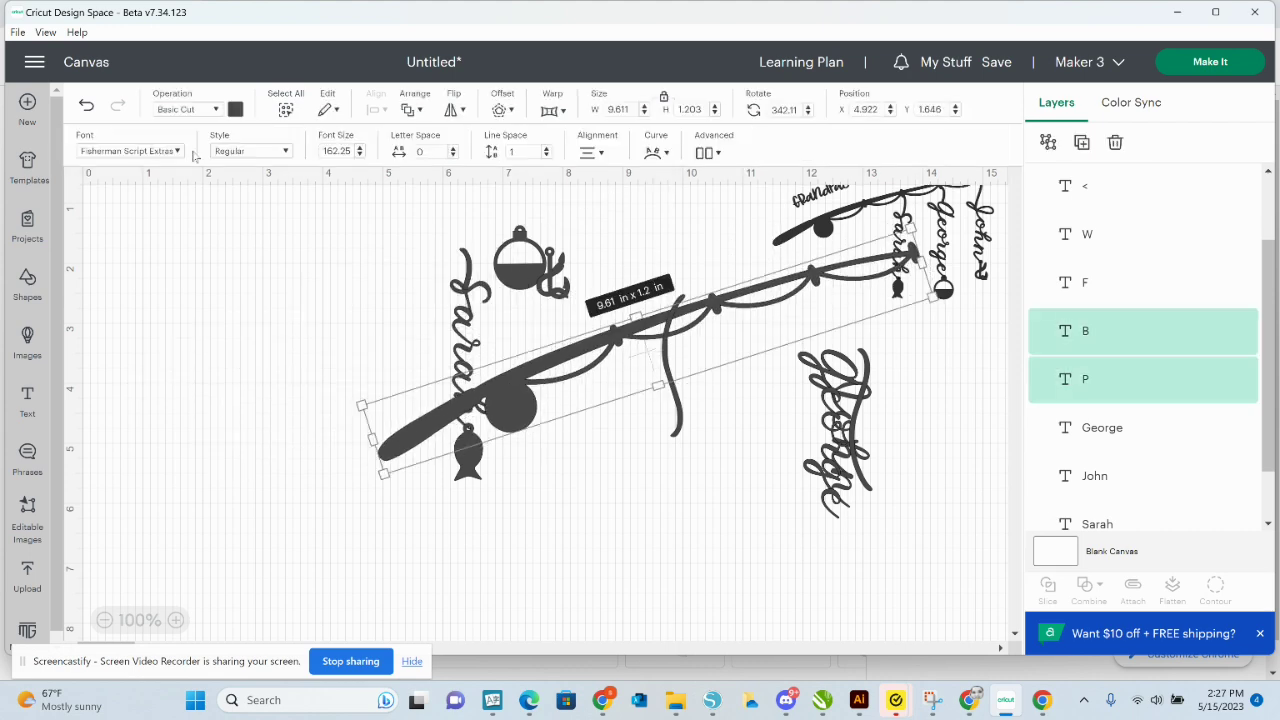
{"action": "left_click", "coordinate": [86, 105]}
{"action": "left_click", "coordinate": [86, 105]}
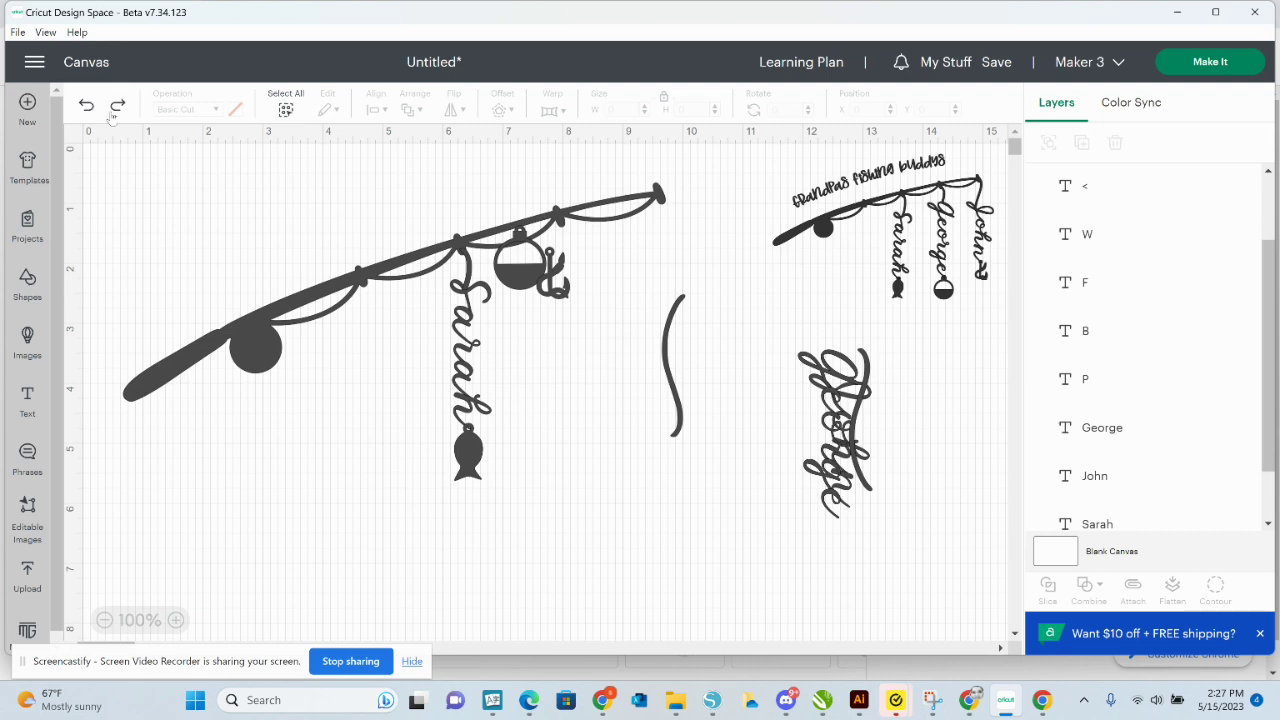
Send the fishing rod to the back, behind the bobber and the worm hook.
{"action": "left_click", "coordinate": [524, 283]}
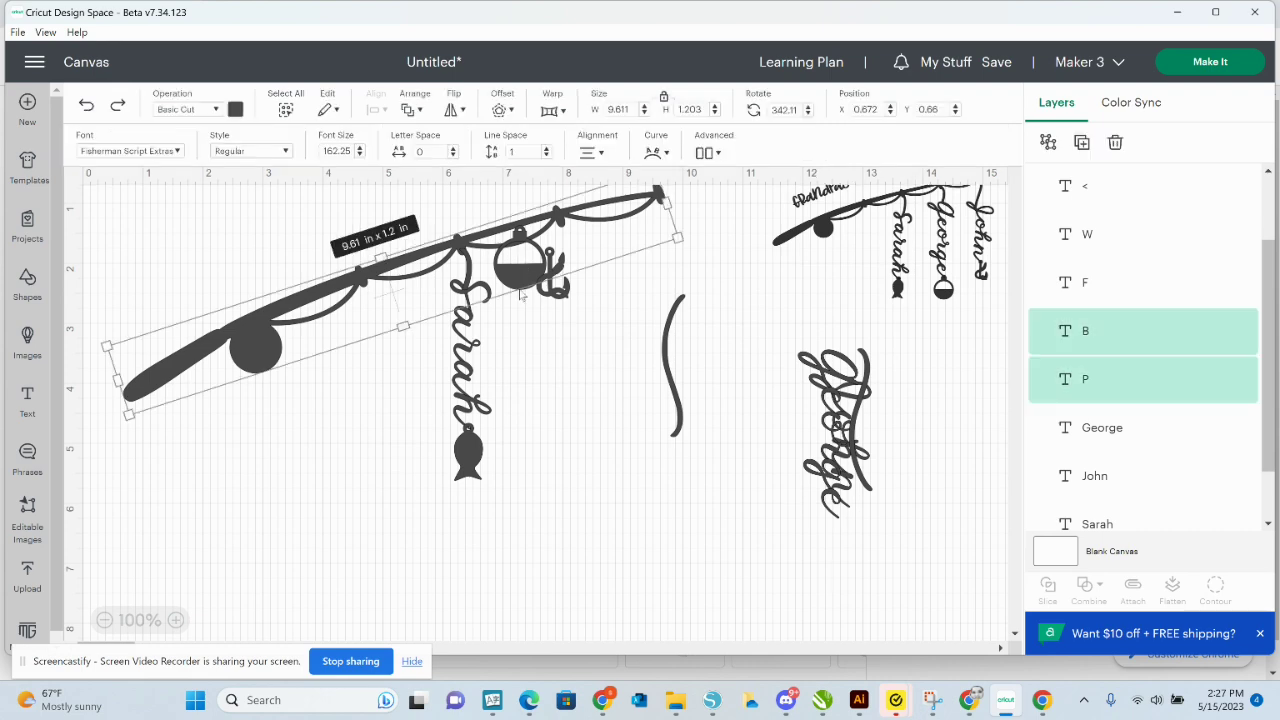
{"action": "right_click", "coordinate": [360, 282]}
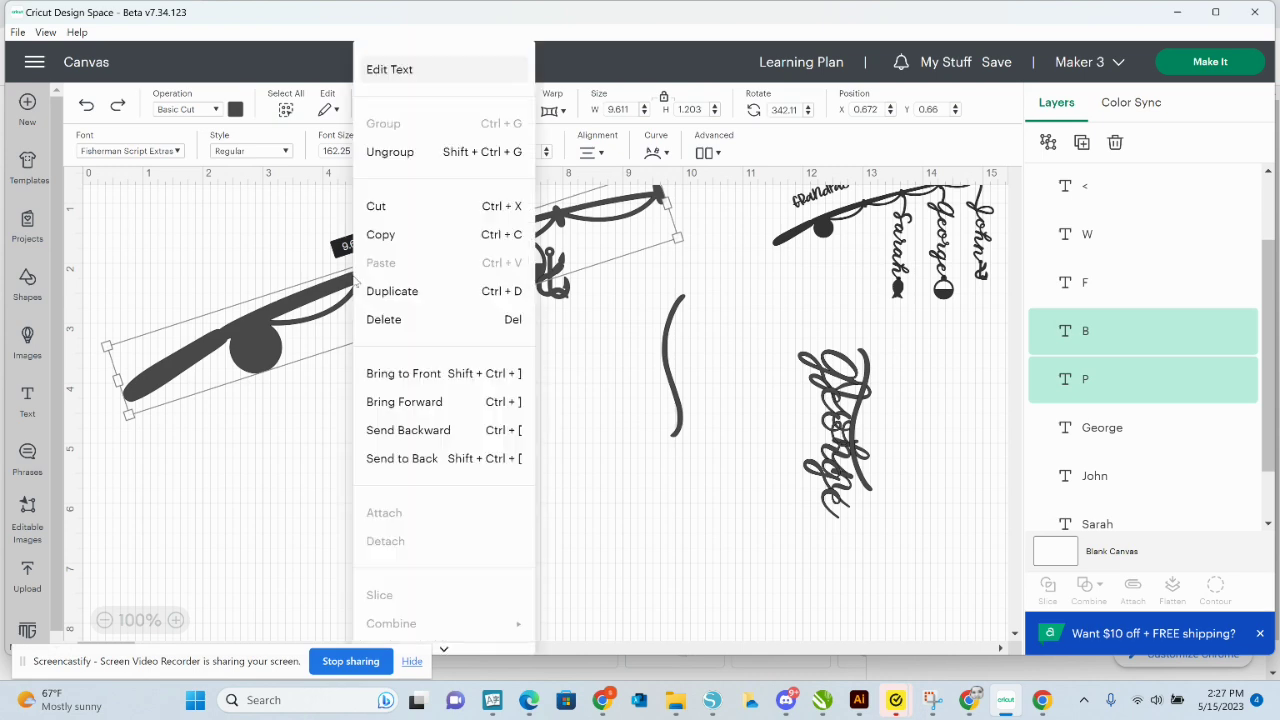
{"action": "left_click", "coordinate": [420, 458]}
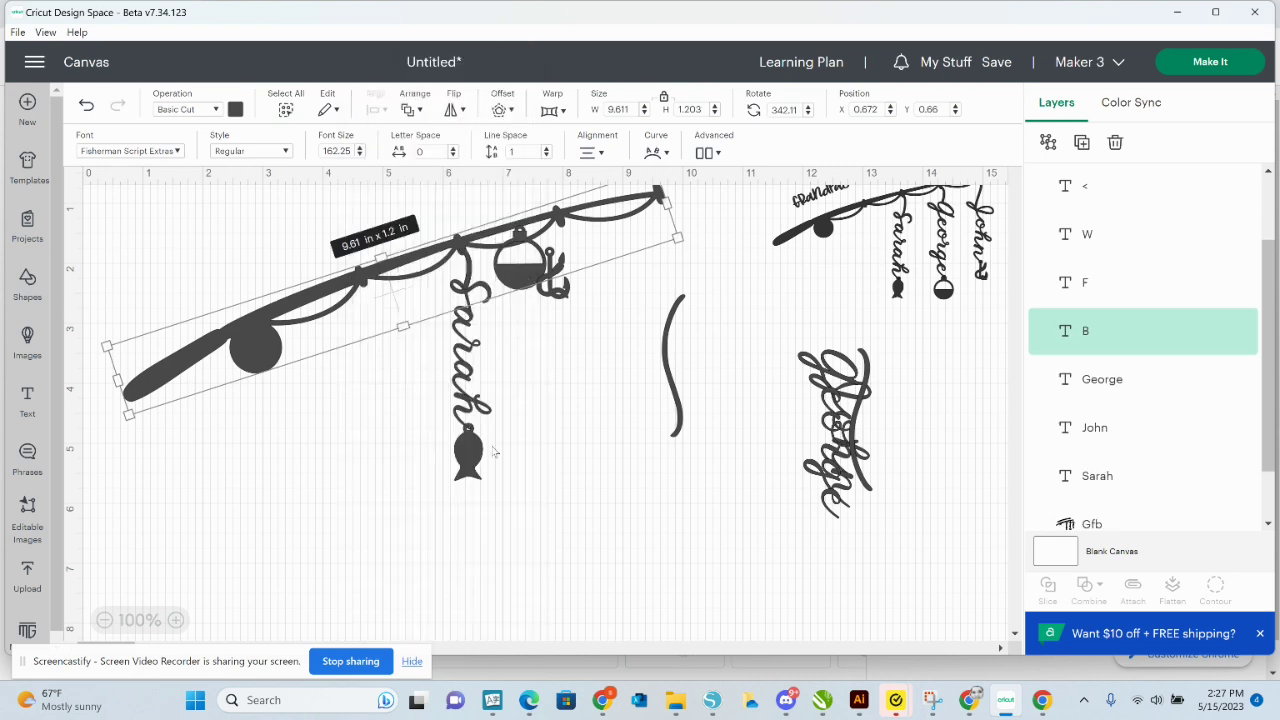
{"action": "left_click", "coordinate": [558, 420]}
{"action": "left_click", "coordinate": [520, 290]}
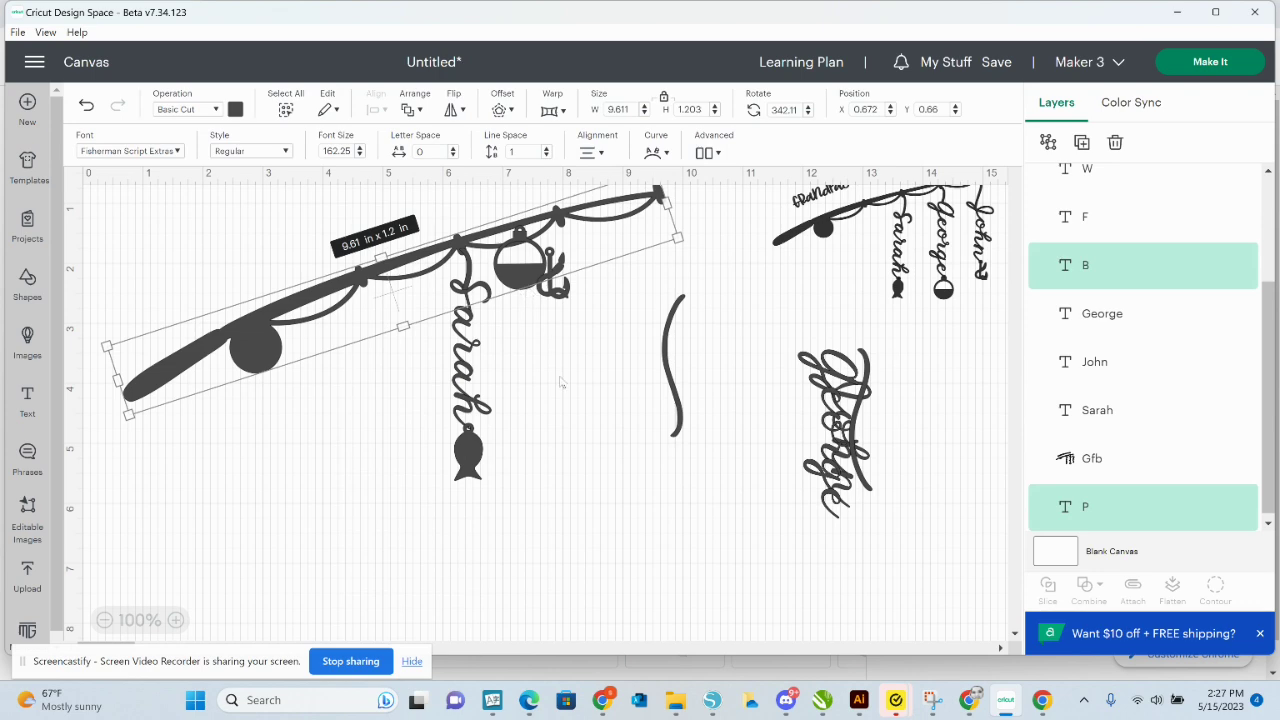
{"action": "right_click", "coordinate": [349, 283]}
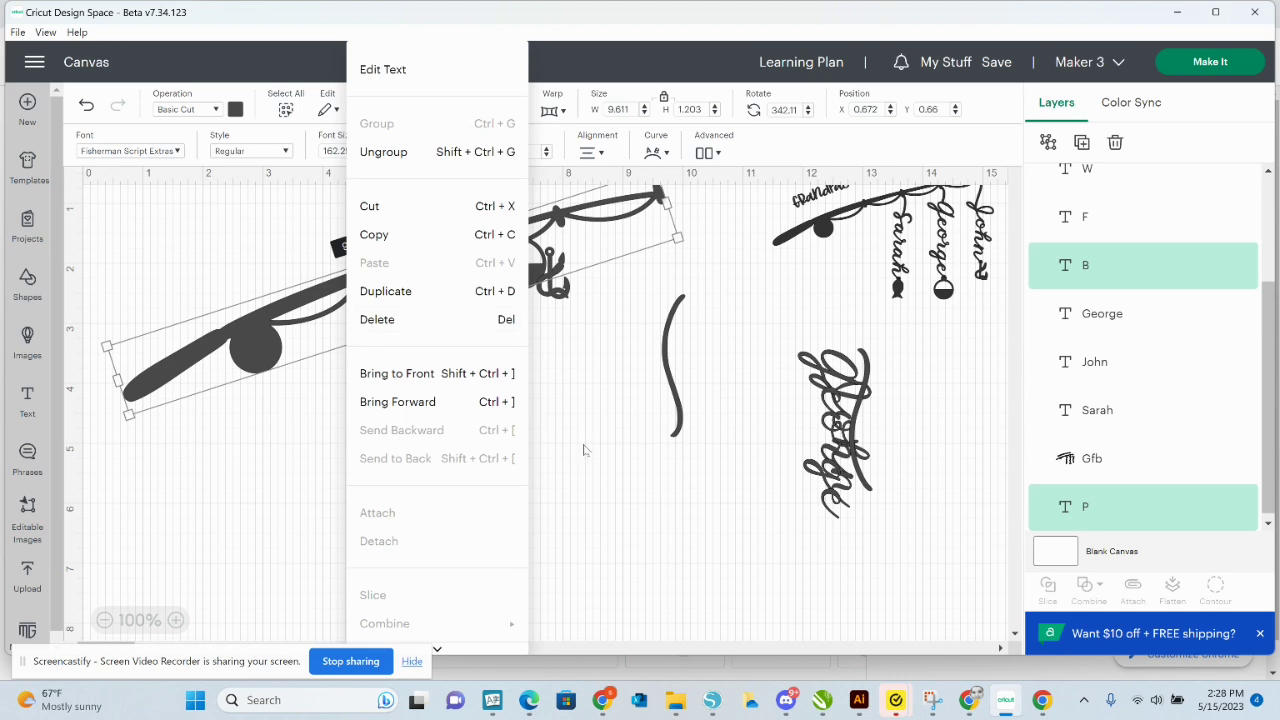
{"action": "left_click", "coordinate": [577, 374]}
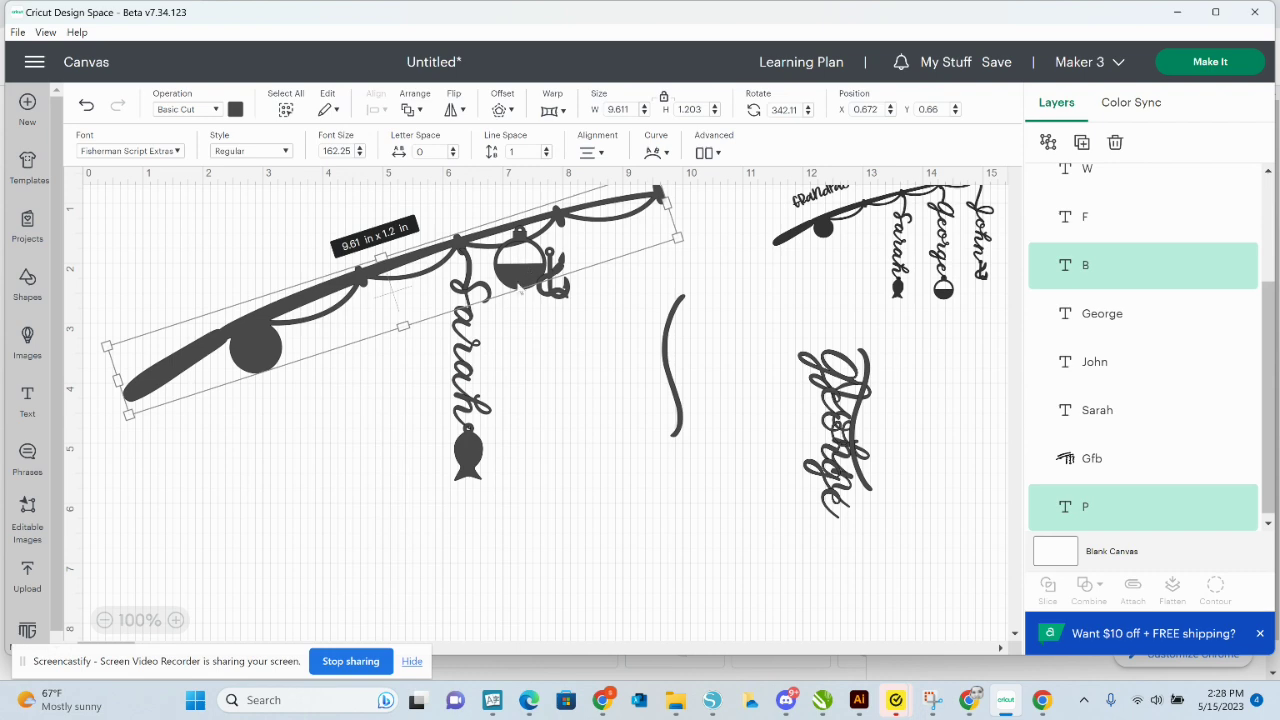
Move the rod with its hanging name and fish away from the bobber and worm hook, and place both glyphs above the stacked names.
{"action": "left_click_drag", "start_coordinate": [242, 228], "coordinate": [471, 471]}
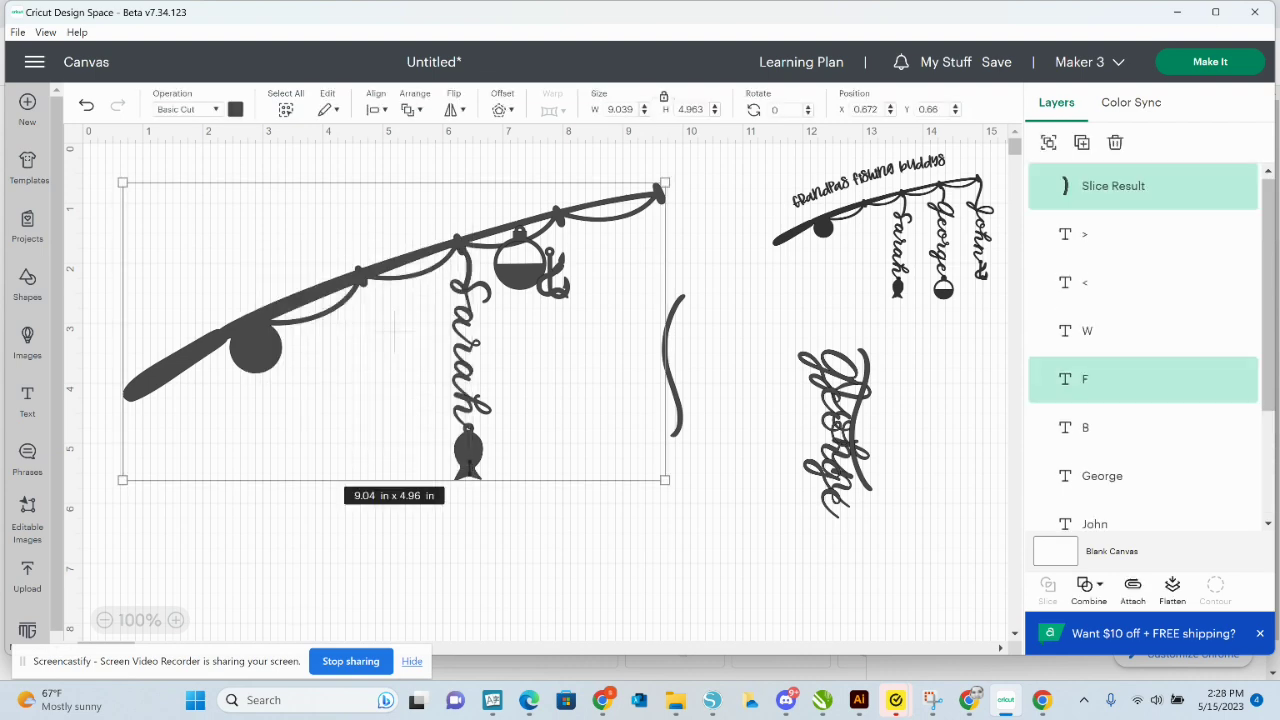
{"action": "left_click_drag", "start_coordinate": [407, 252], "coordinate": [831, 333]}
{"action": "left_click", "coordinate": [447, 220]}
{"action": "left_click_drag", "start_coordinate": [555, 288], "coordinate": [881, 335]}
Select the rod together with its hanging name and fish, and move the whole group back up near the canvas's top edge.
{"action": "left_click_drag", "start_coordinate": [340, 240], "coordinate": [565, 636]}
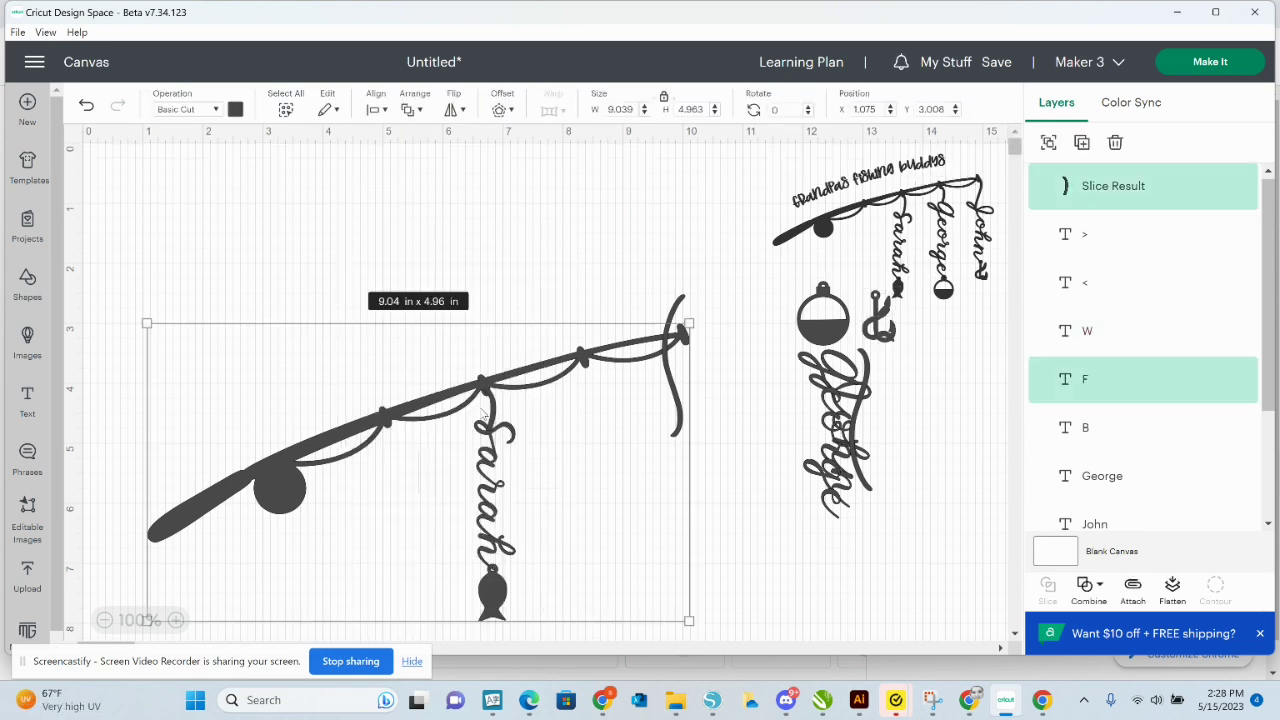
{"action": "left_click_drag", "start_coordinate": [492, 416], "coordinate": [492, 416]}
{"action": "left_click_drag", "start_coordinate": [452, 332], "coordinate": [466, 265]}
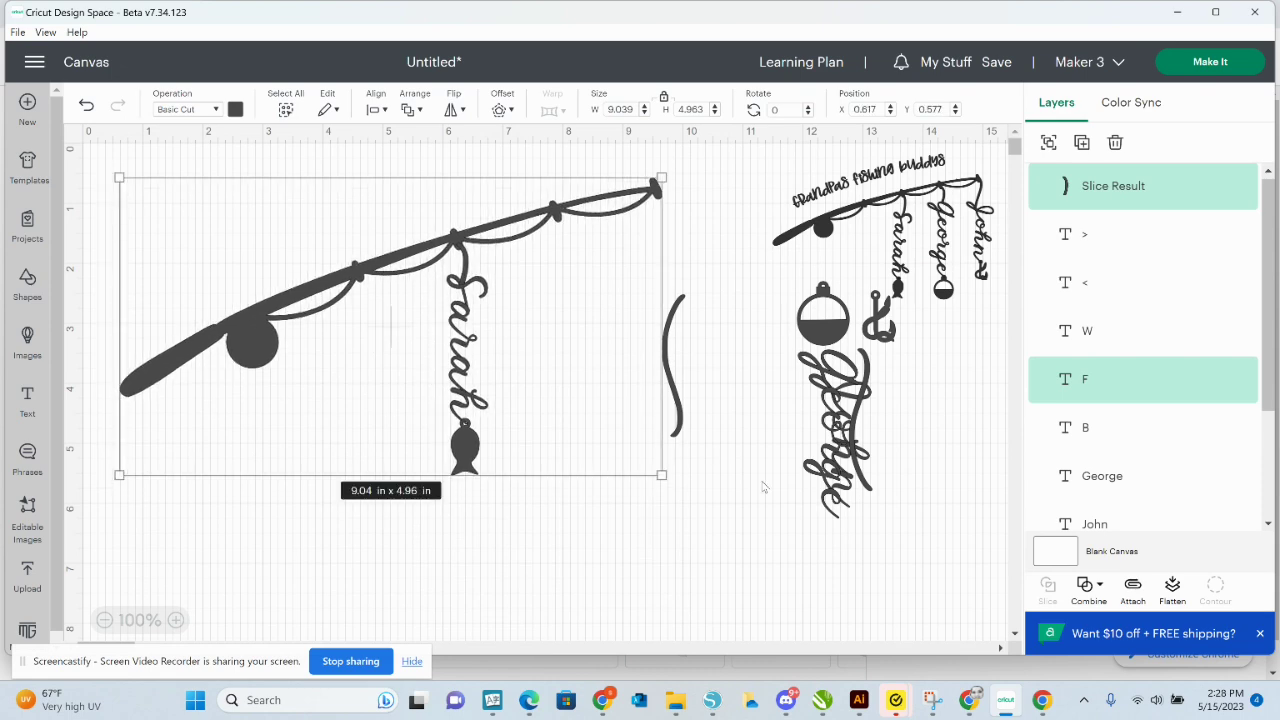
{"action": "left_click", "coordinate": [780, 536]}
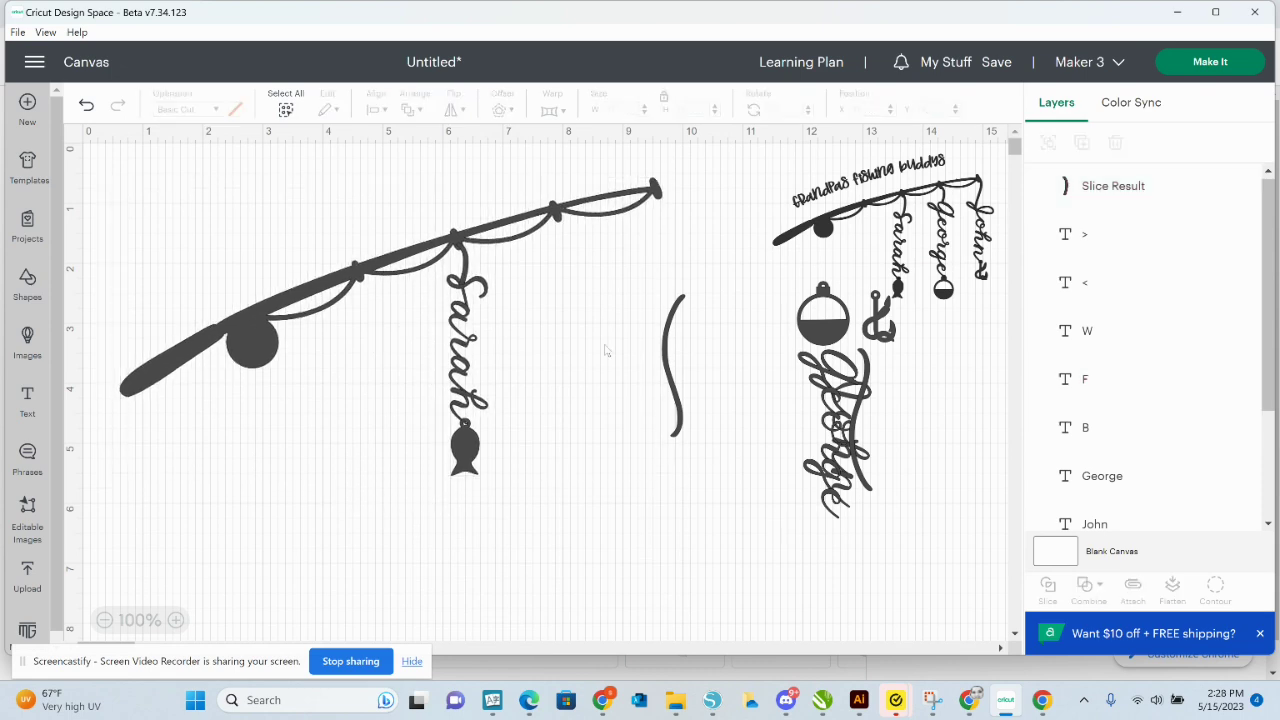
Flip the separate wavy line beside the rod horizontally and rotate it to about 279°.
{"action": "left_click", "coordinate": [669, 337]}
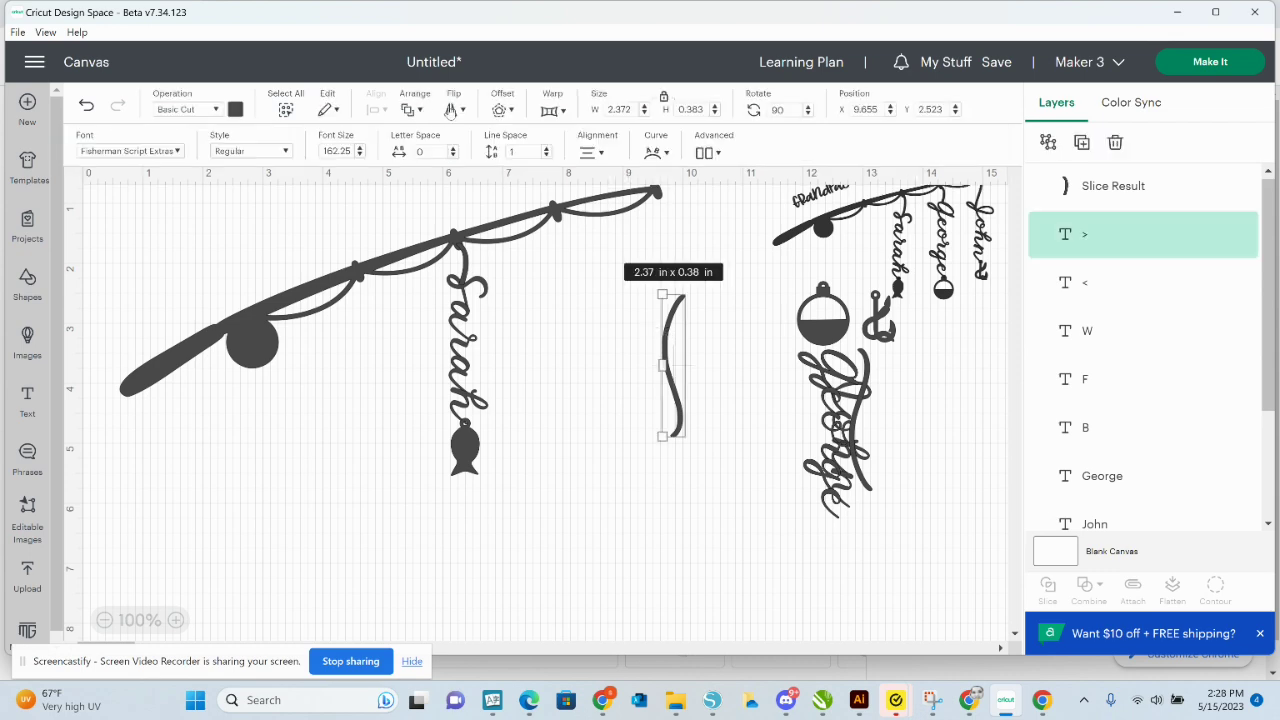
{"action": "left_click", "coordinate": [451, 110]}
{"action": "left_click", "coordinate": [497, 150]}
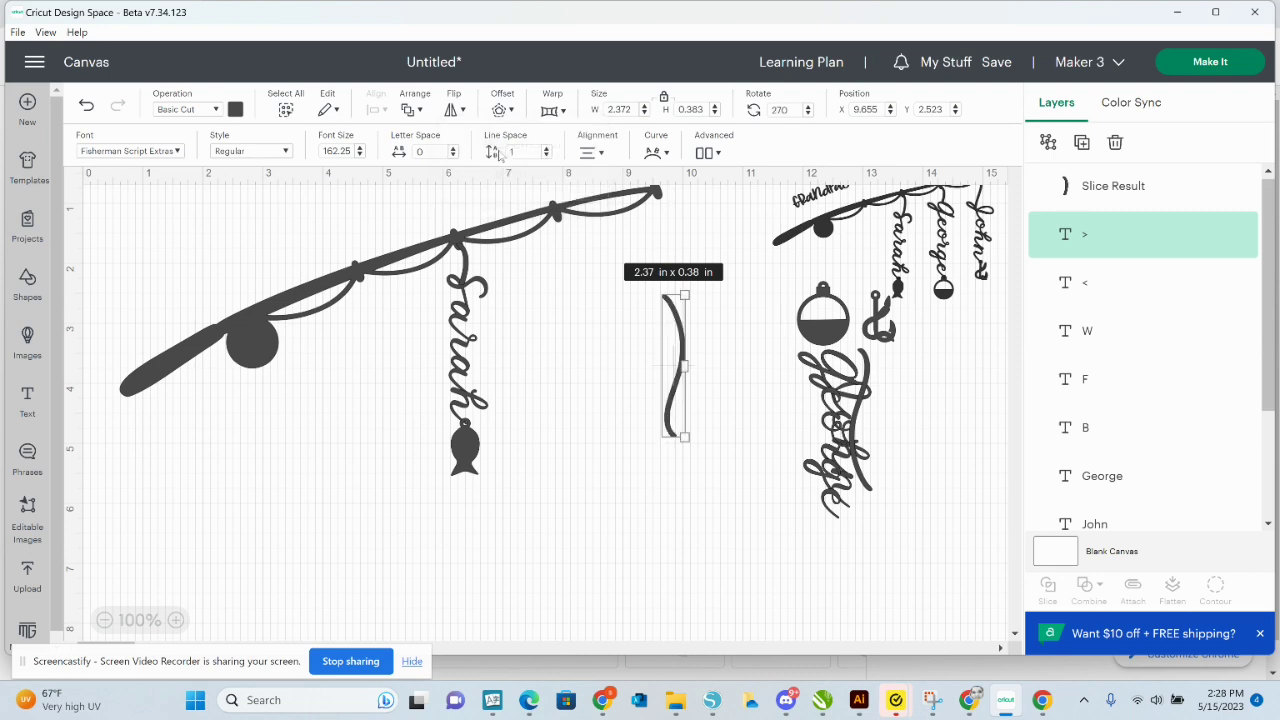
{"action": "left_click", "coordinate": [592, 455]}
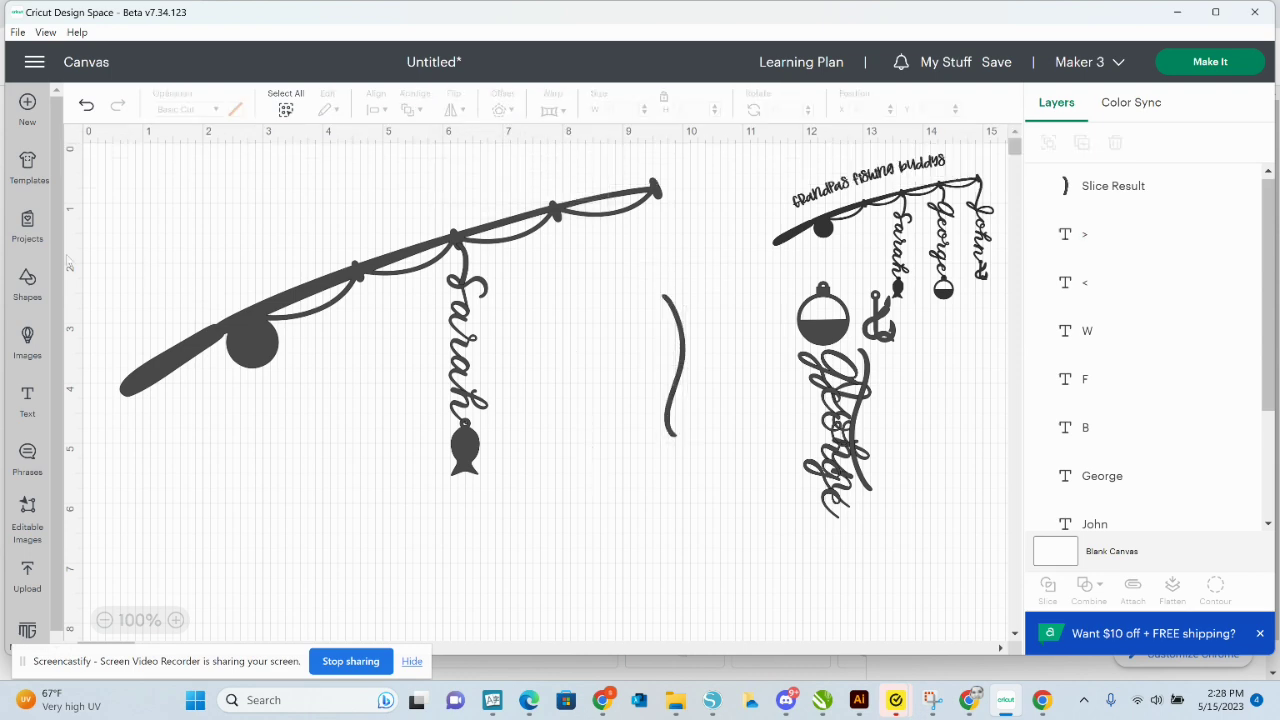
{"action": "left_click", "coordinate": [684, 346]}
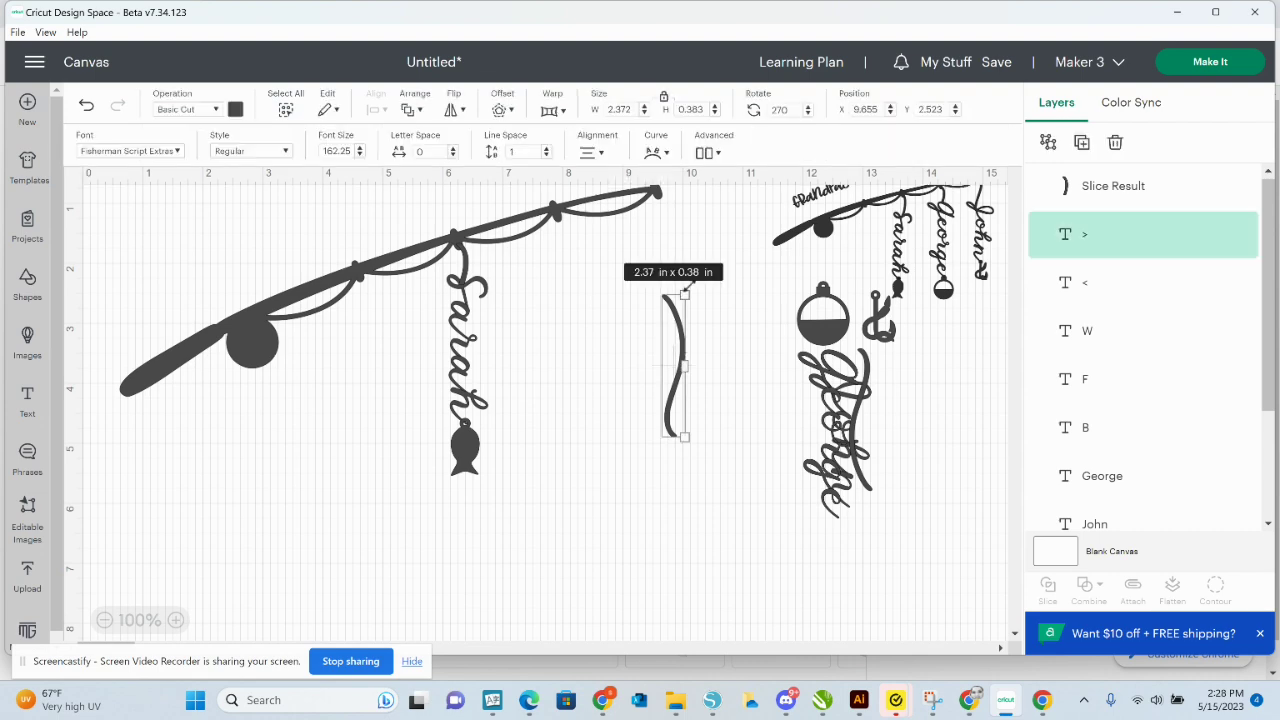
{"action": "left_click_drag", "start_coordinate": [700, 288], "coordinate": [716, 297]}
Add a rectangle about 3.25 by 2.17 in that covers the lower part of the flipped wavy line.
{"action": "left_click", "coordinate": [27, 283]}
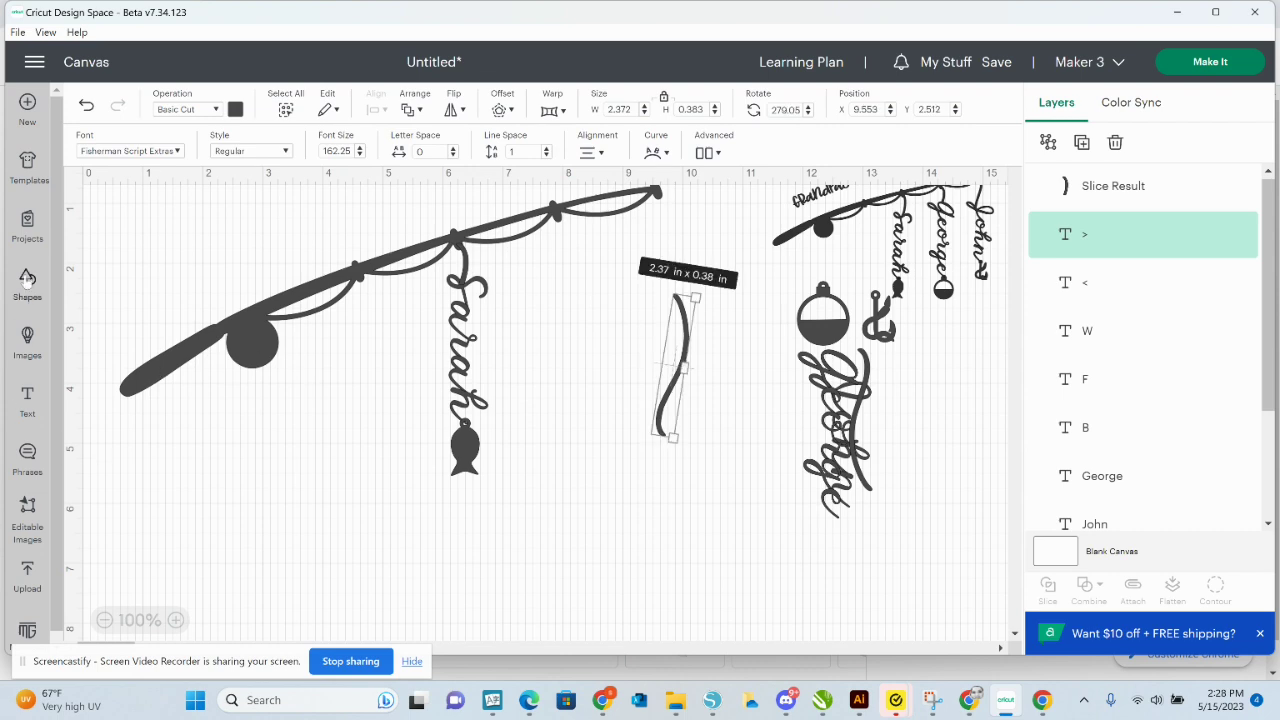
{"action": "left_click", "coordinate": [190, 399]}
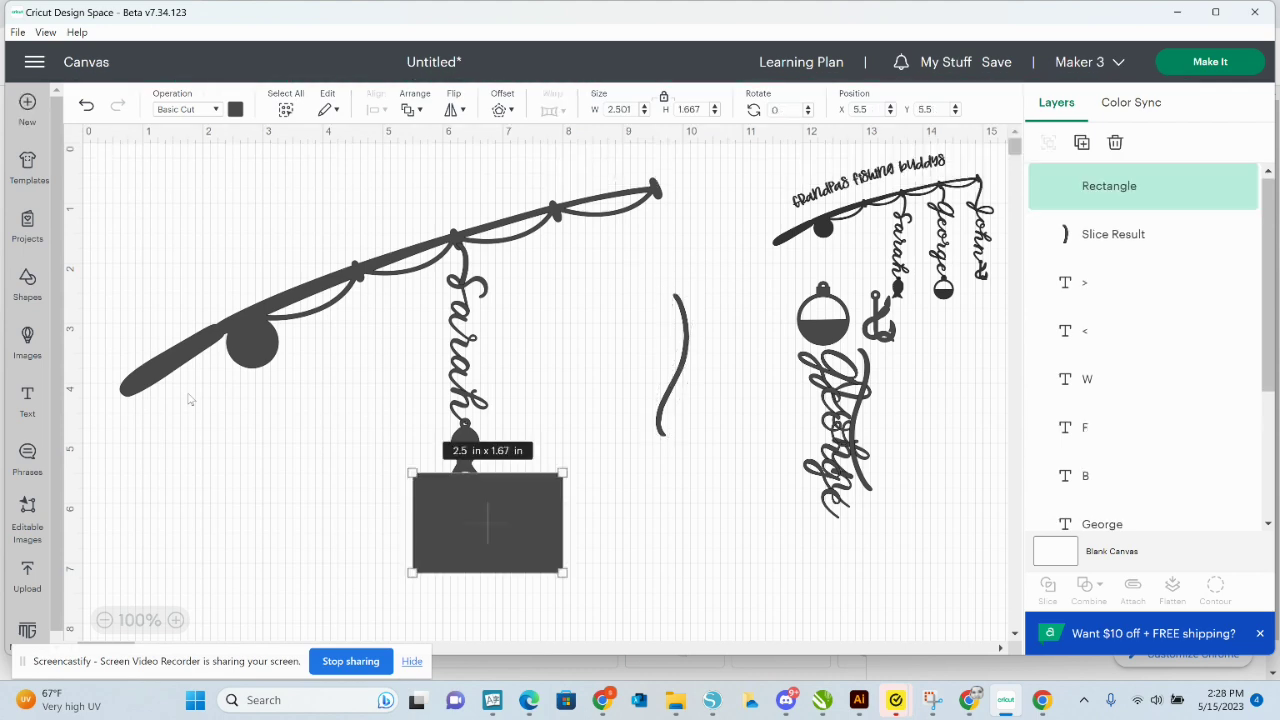
{"action": "left_click", "coordinate": [308, 494]}
{"action": "left_click_drag", "start_coordinate": [484, 515], "coordinate": [663, 386]}
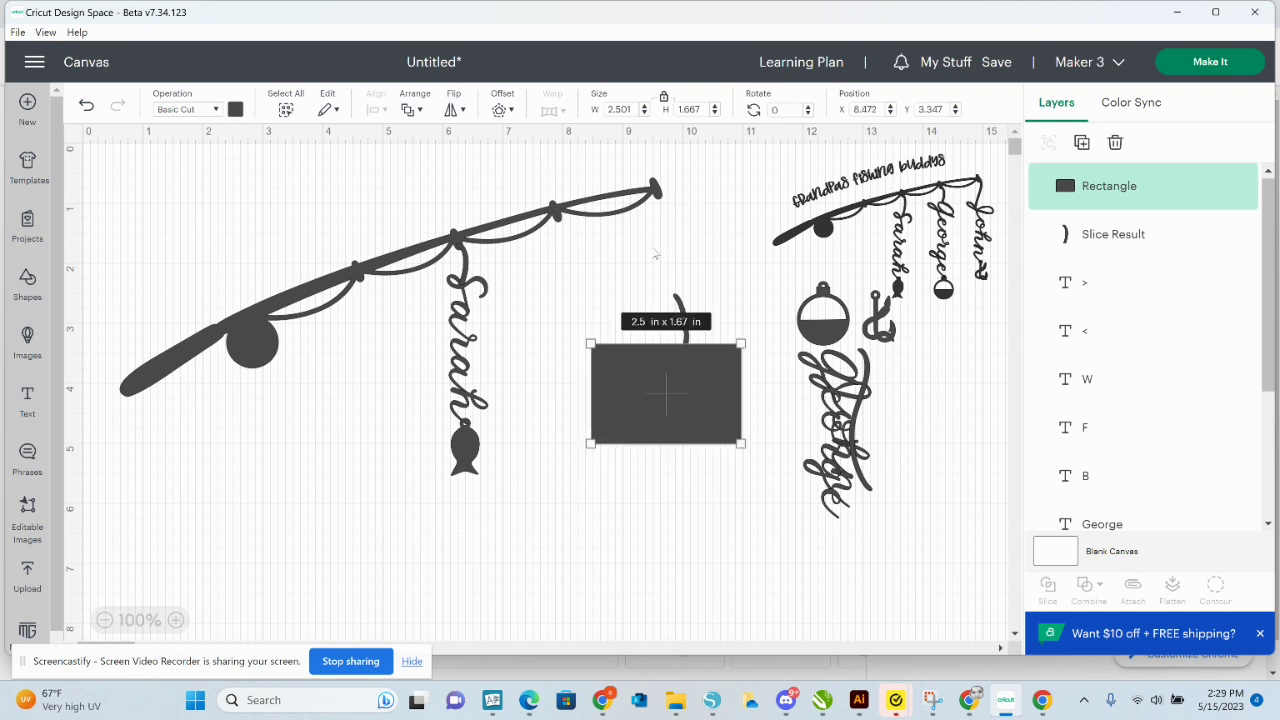
{"action": "left_click_drag", "start_coordinate": [739, 340], "coordinate": [758, 310]}
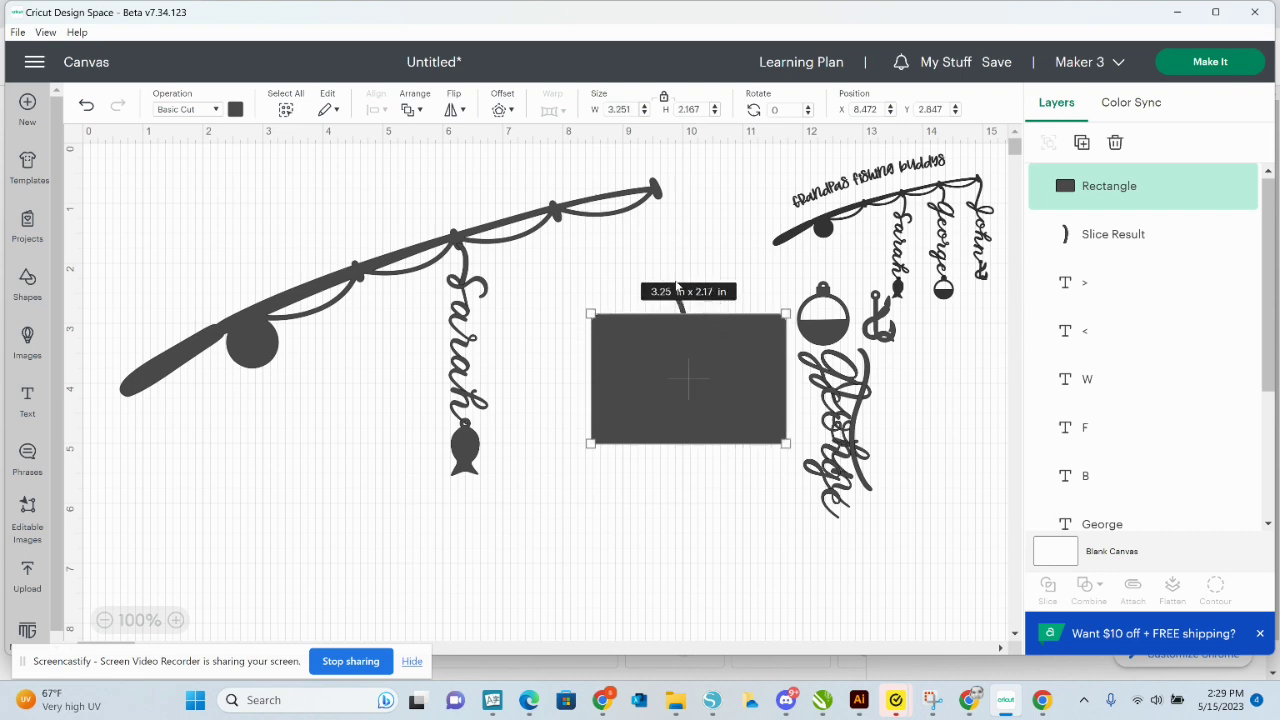
{"action": "left_click_drag", "start_coordinate": [677, 362], "coordinate": [676, 374]}
Slice the flipped wavy line with the rectangle and delete the cut pieces, keeping only the short upper line.
{"action": "left_click_drag", "start_coordinate": [666, 252], "coordinate": [692, 412]}
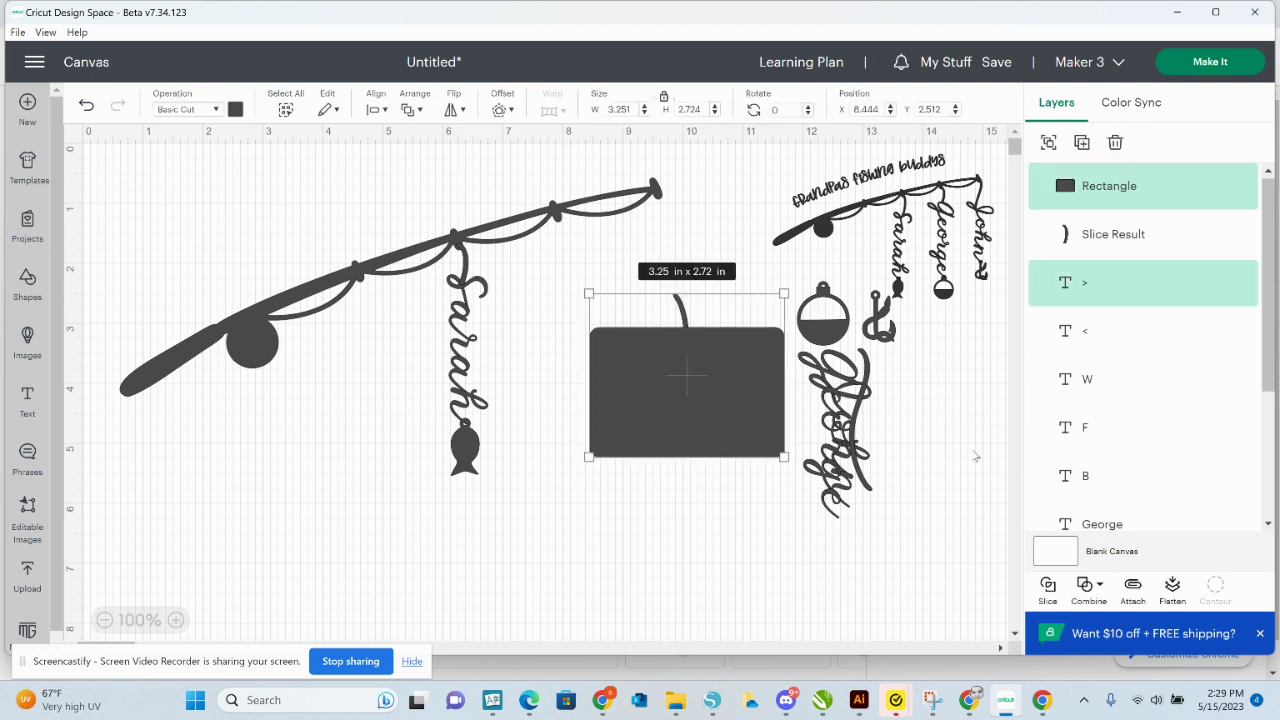
{"action": "left_click", "coordinate": [1047, 588]}
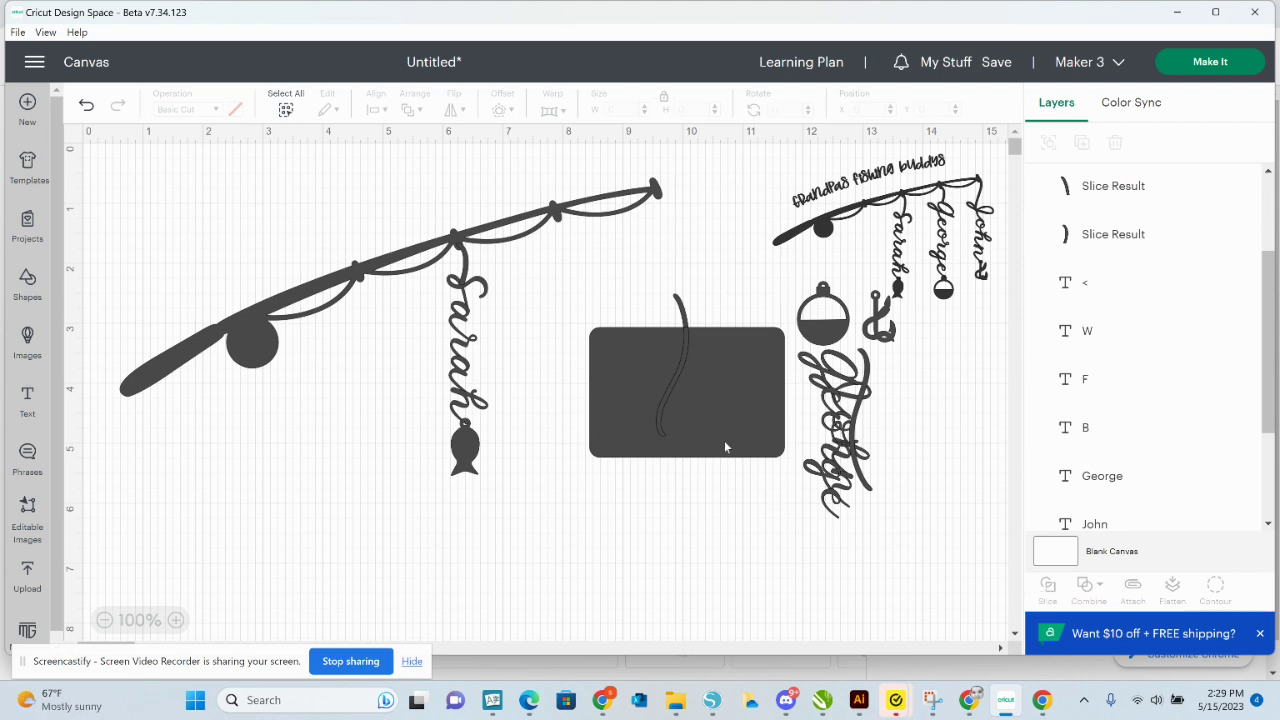
{"action": "left_click_drag", "start_coordinate": [651, 524], "coordinate": [697, 370]}
{"action": "key", "text": "Delete"}
Hang the short line piece from the rod's third guide past the reel and rotate it to about 5°.
{"action": "left_click_drag", "start_coordinate": [684, 305], "coordinate": [565, 226]}
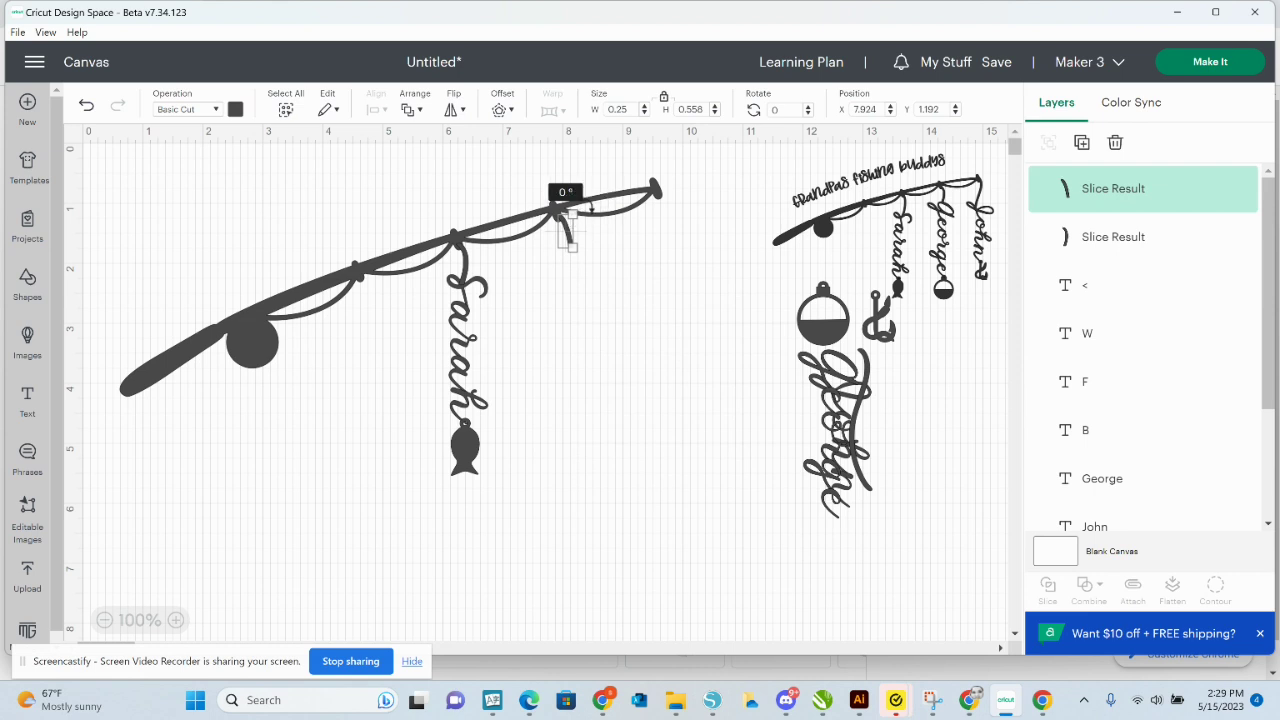
{"action": "left_click_drag", "start_coordinate": [590, 207], "coordinate": [560, 232]}
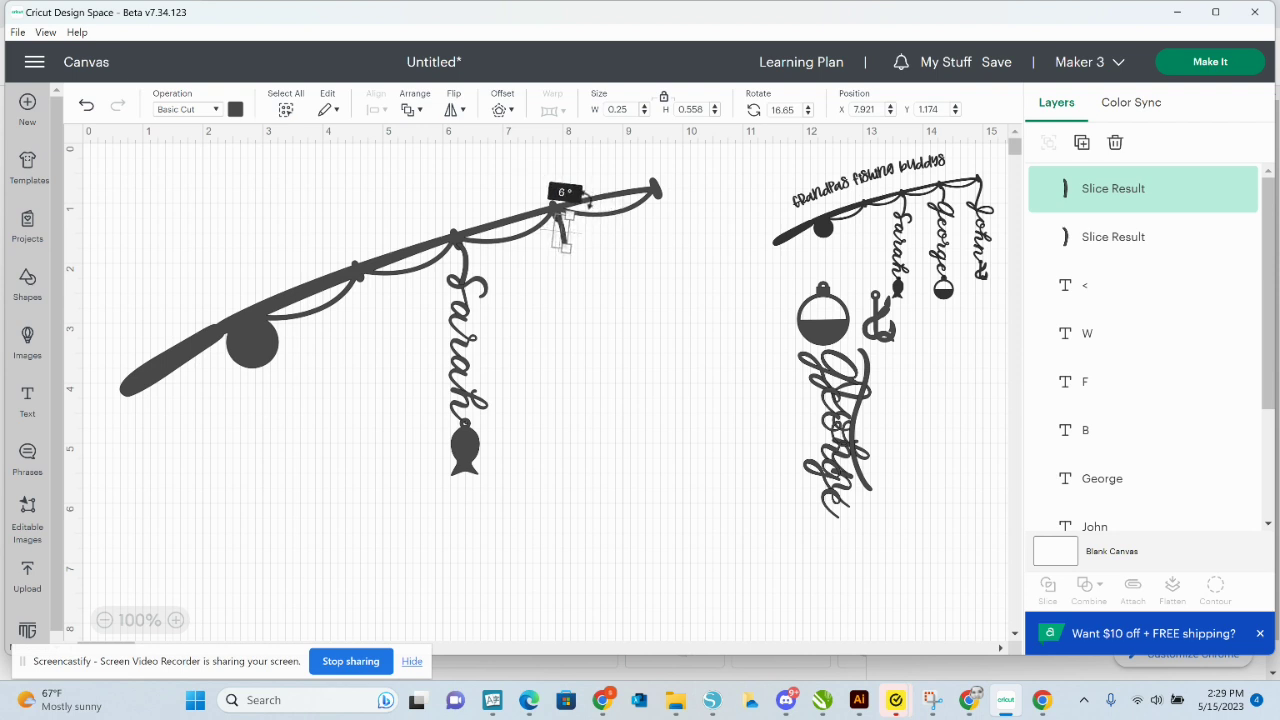
{"action": "left_click_drag", "start_coordinate": [586, 197], "coordinate": [571, 212]}
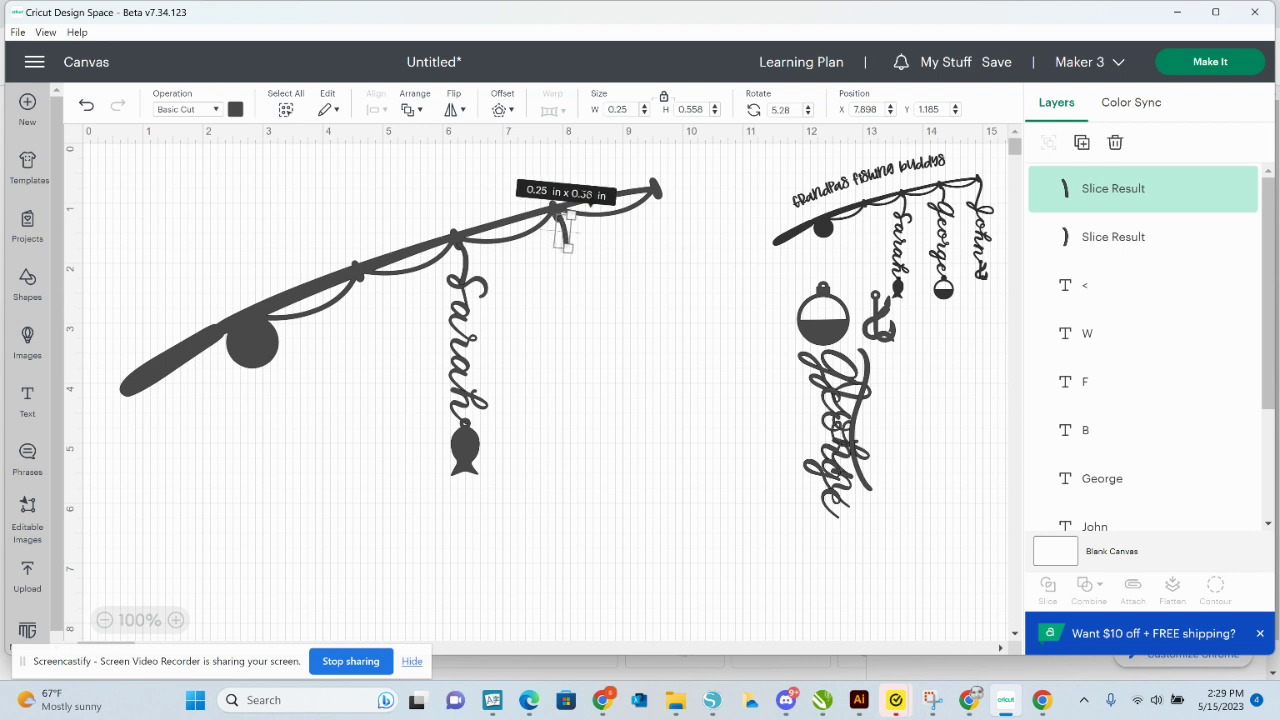
{"action": "left_click", "coordinate": [590, 409]}
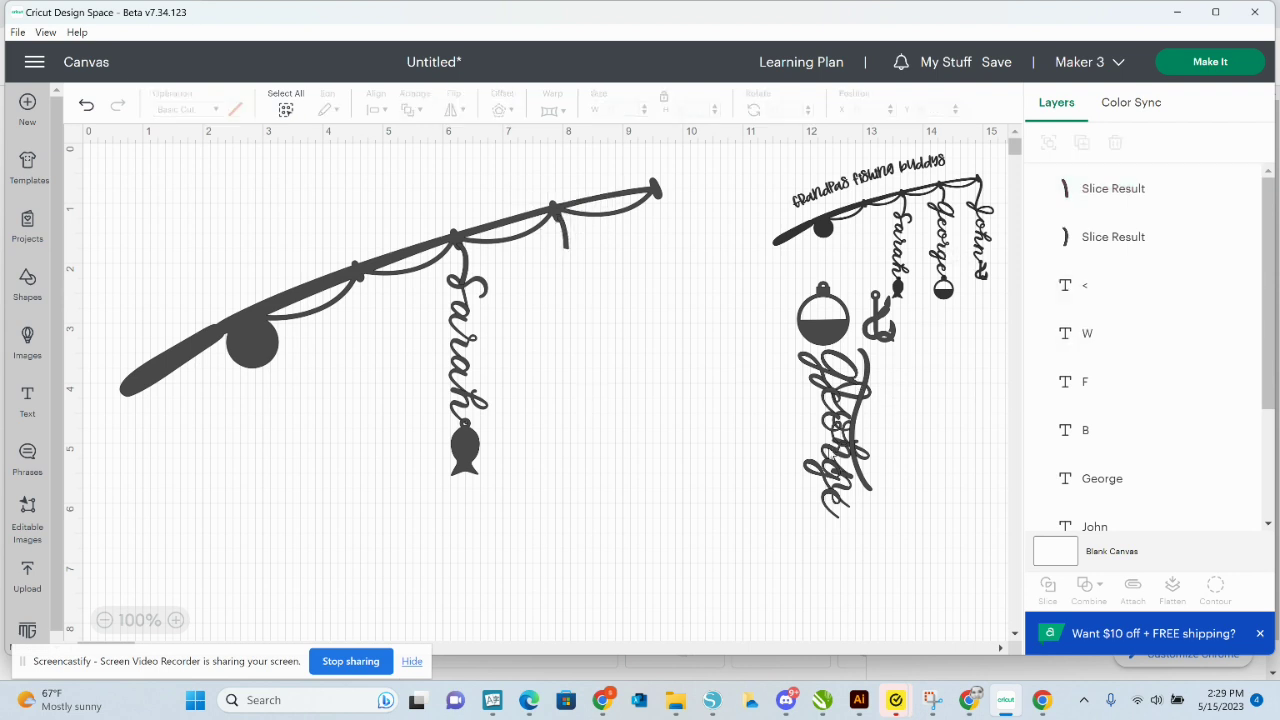
Separate the stacked names and hang the one starting with G from the third guide's line piece, with the bobber attached beneath it.
{"action": "left_click_drag", "start_coordinate": [836, 432], "coordinate": [948, 498]}
{"action": "left_click_drag", "start_coordinate": [832, 465], "coordinate": [567, 363]}
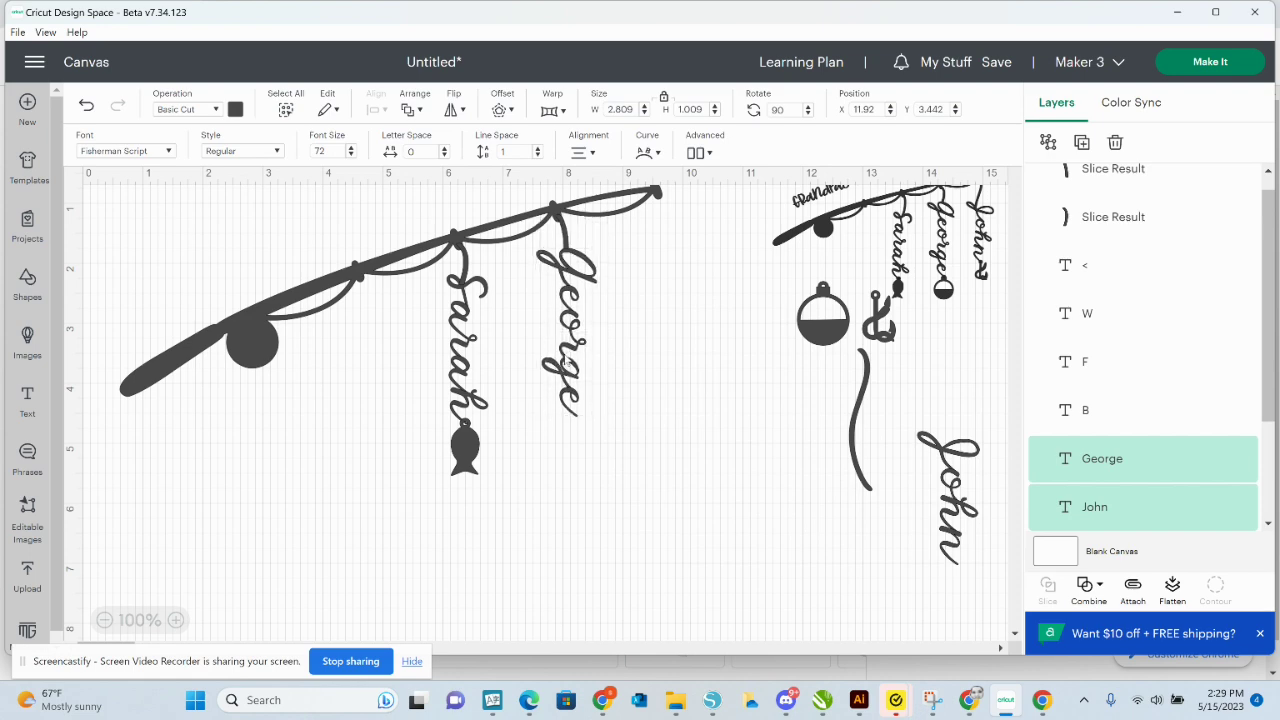
{"action": "left_click", "coordinate": [763, 432]}
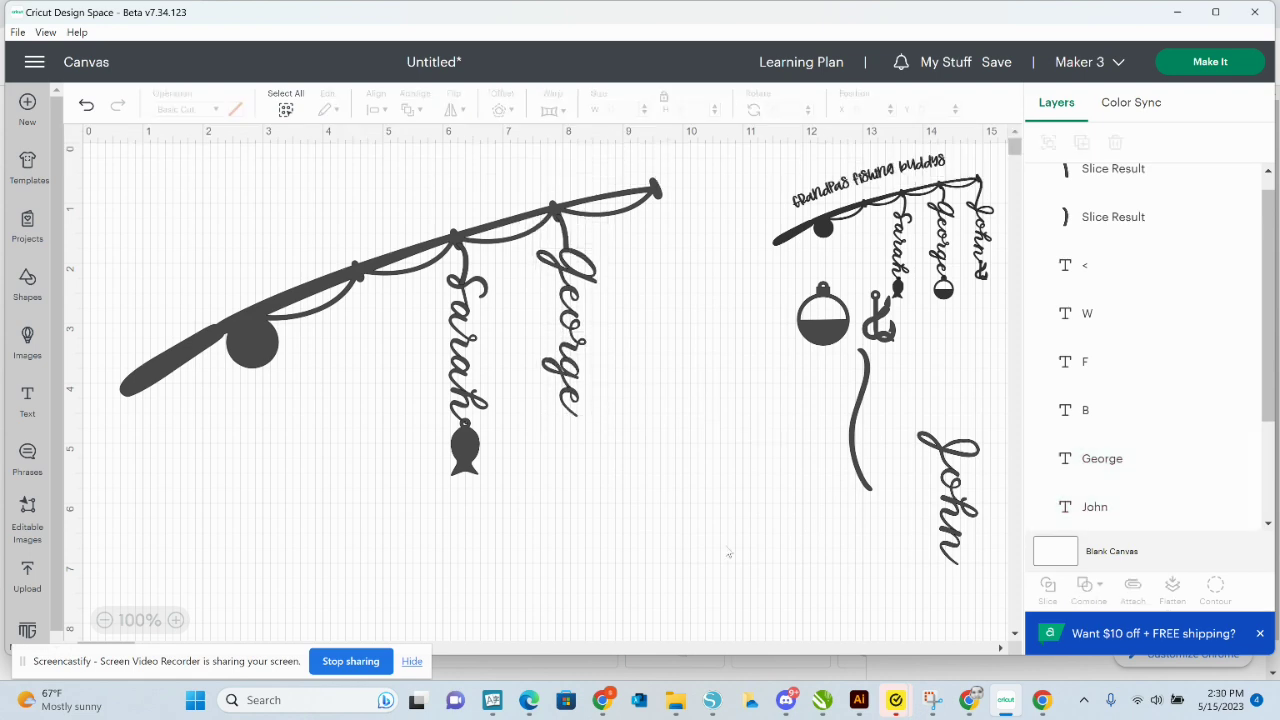
{"action": "left_click_drag", "start_coordinate": [825, 338], "coordinate": [577, 467]}
{"action": "left_click", "coordinate": [721, 484]}
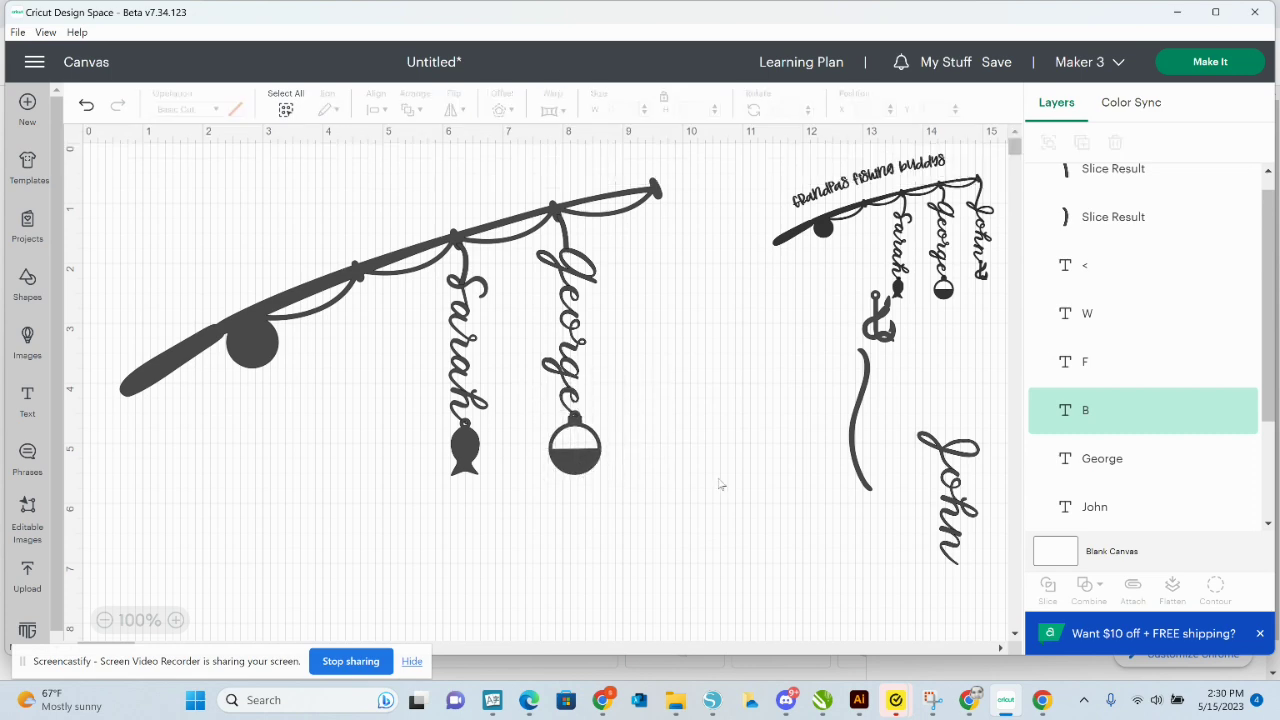
Slice the last wavy line with a 2.5 by 1.67 in rectangle placed over its lower part.
{"action": "left_click_drag", "start_coordinate": [860, 398], "coordinate": [711, 328]}
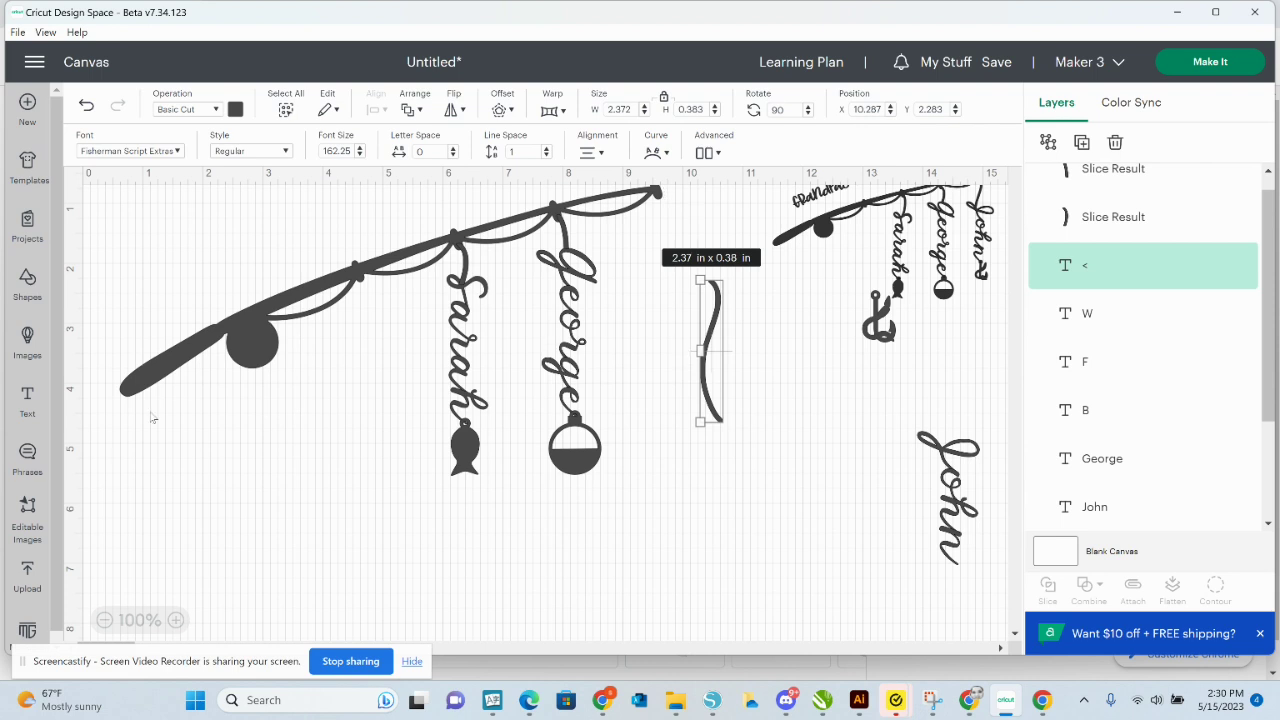
{"action": "left_click", "coordinate": [27, 281]}
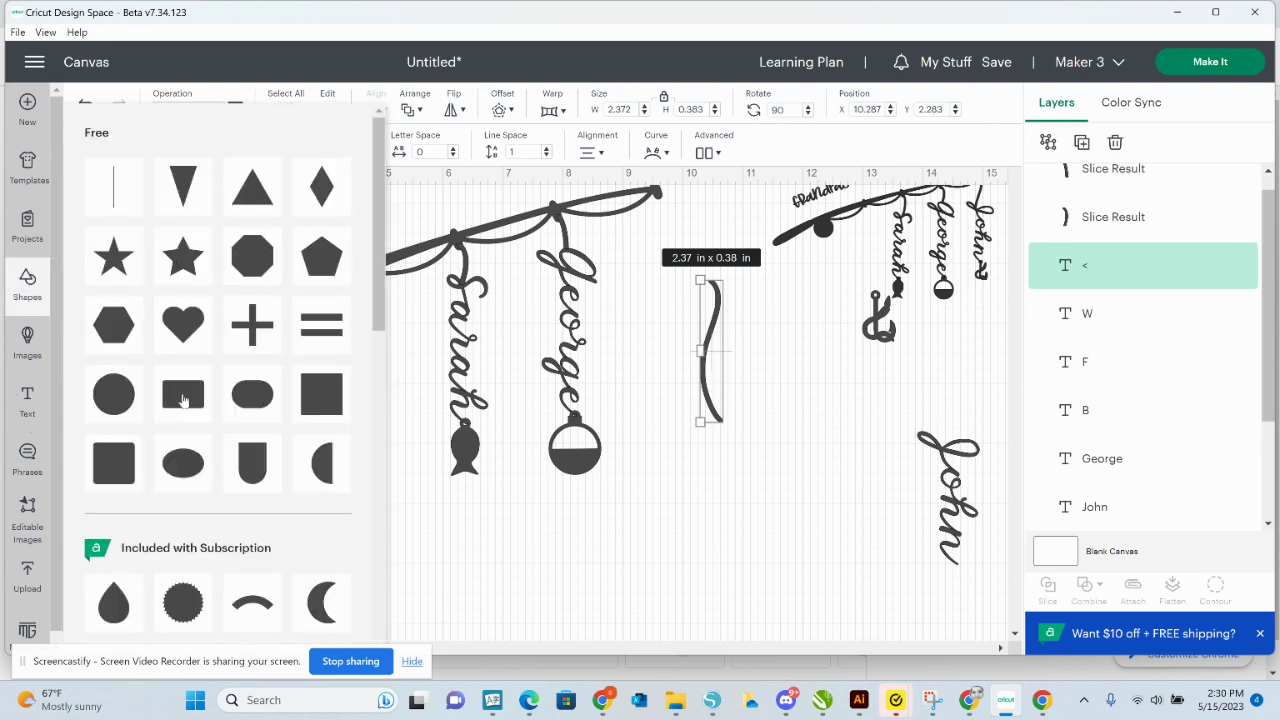
{"action": "left_click", "coordinate": [183, 396]}
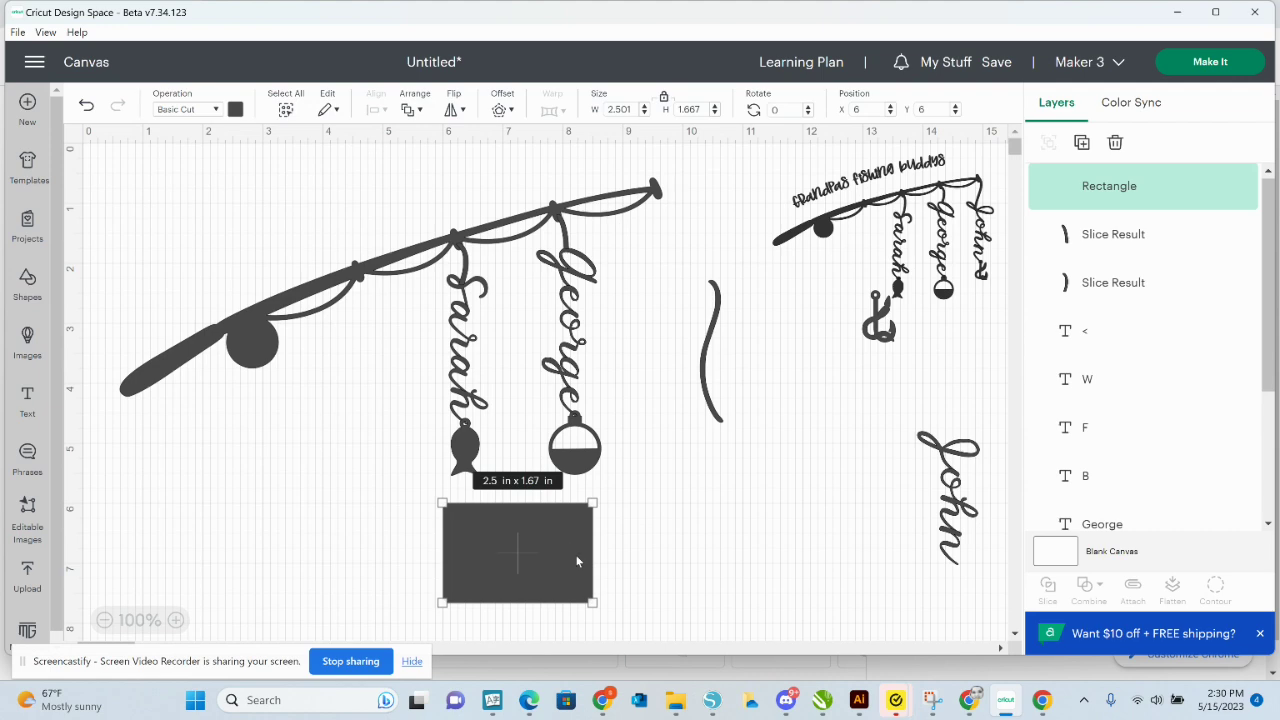
{"action": "left_click_drag", "start_coordinate": [571, 563], "coordinate": [775, 413]}
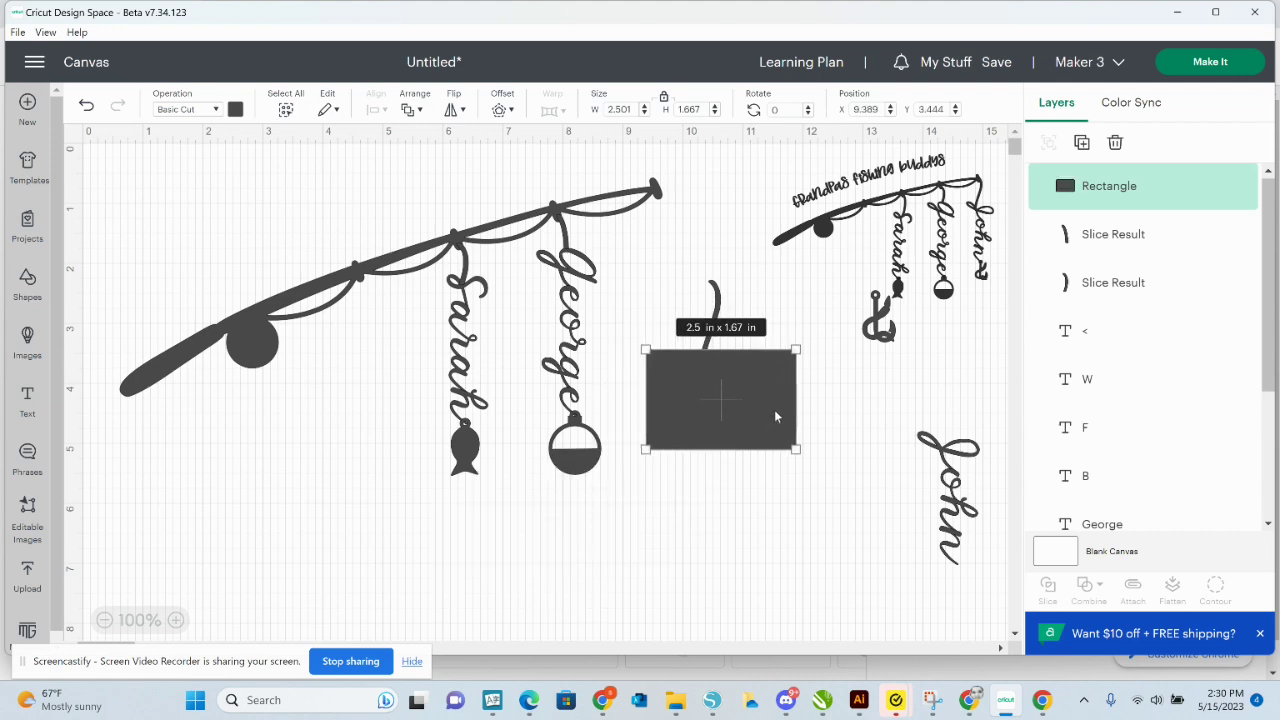
{"action": "left_click_drag", "start_coordinate": [700, 216], "coordinate": [741, 397]}
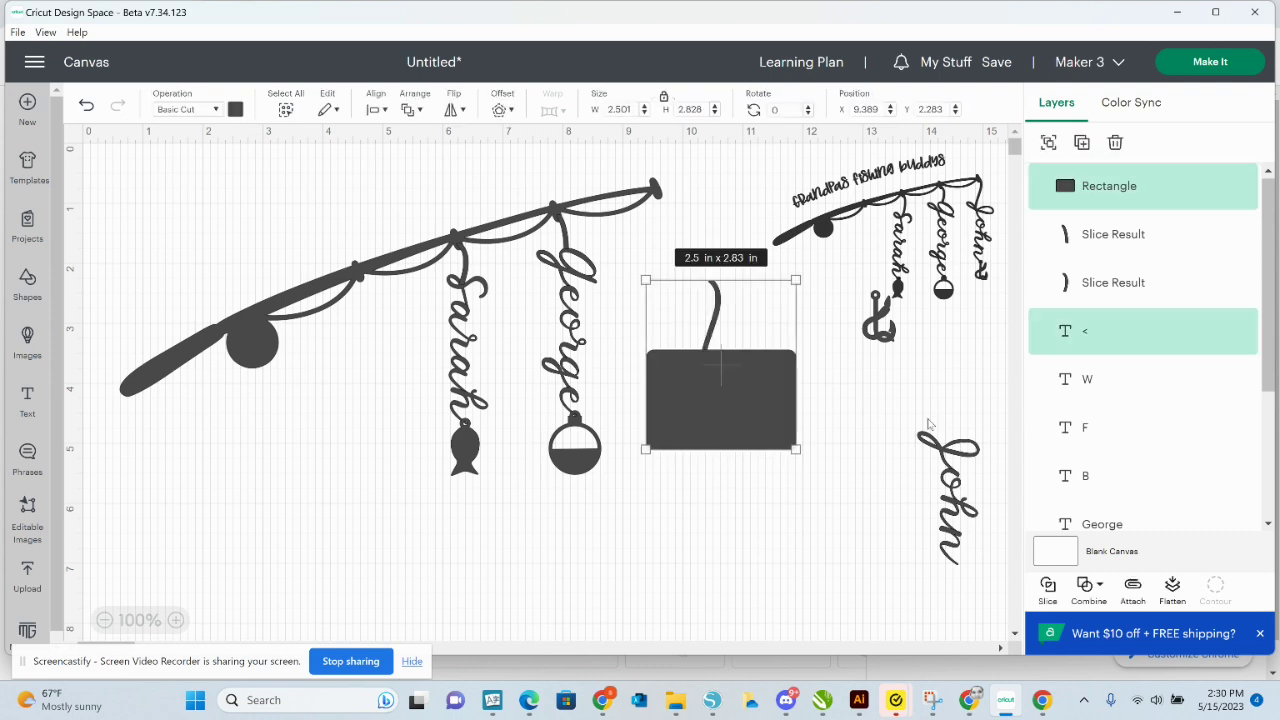
{"action": "left_click", "coordinate": [1048, 588]}
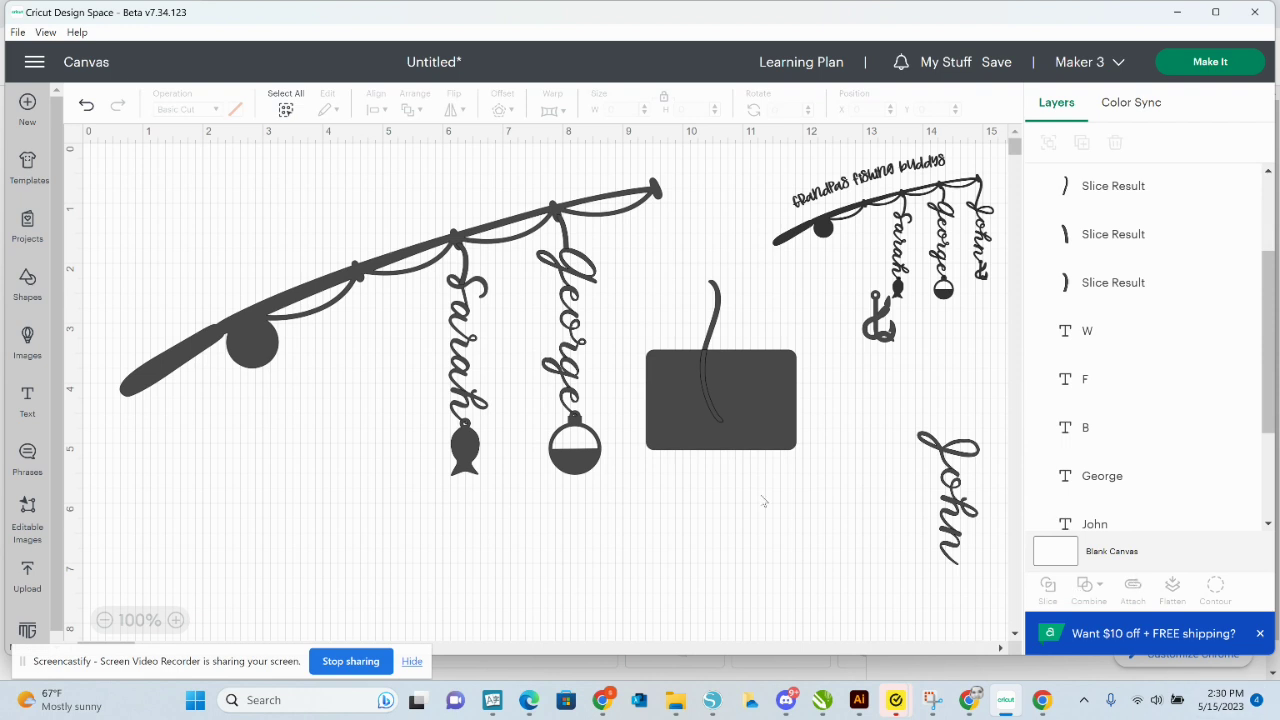
Delete the cut pieces and hang the remaining short line from the rod's tip, rotated to about 352°.
{"action": "left_click", "coordinate": [720, 380]}
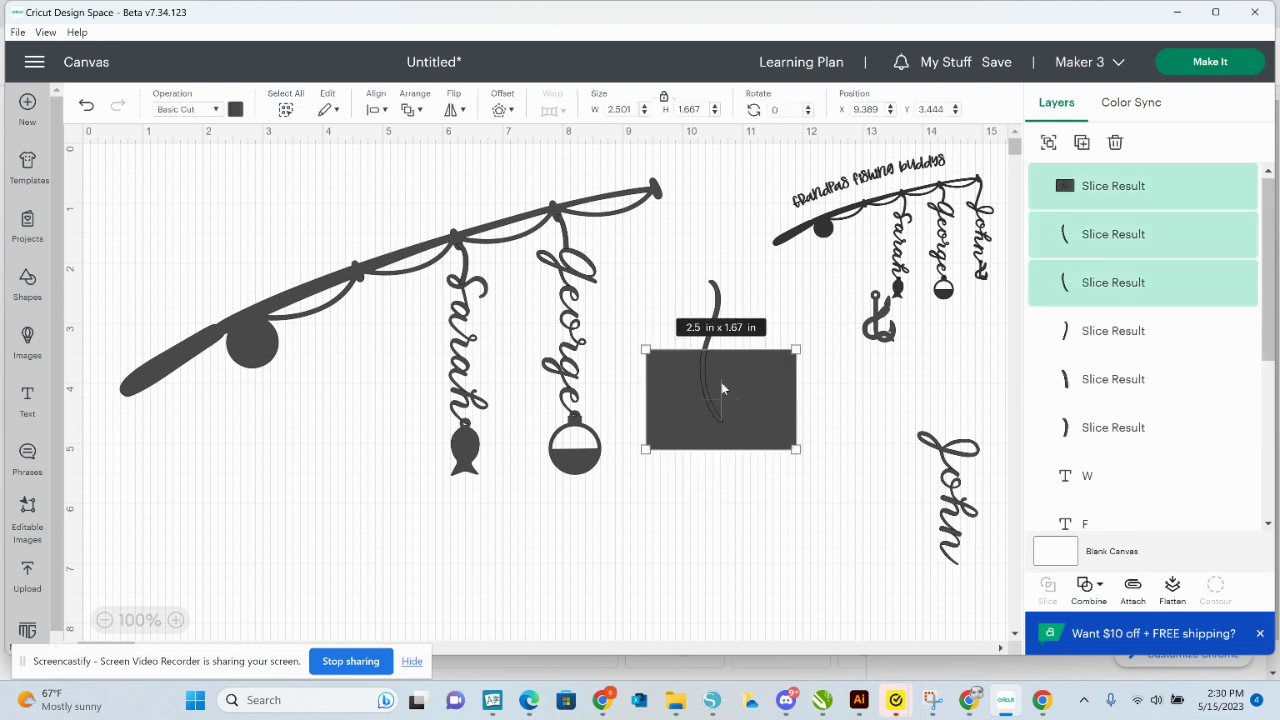
{"action": "key", "text": "Delete"}
{"action": "left_click_drag", "start_coordinate": [720, 318], "coordinate": [667, 224]}
{"action": "left_click", "coordinate": [661, 214]}
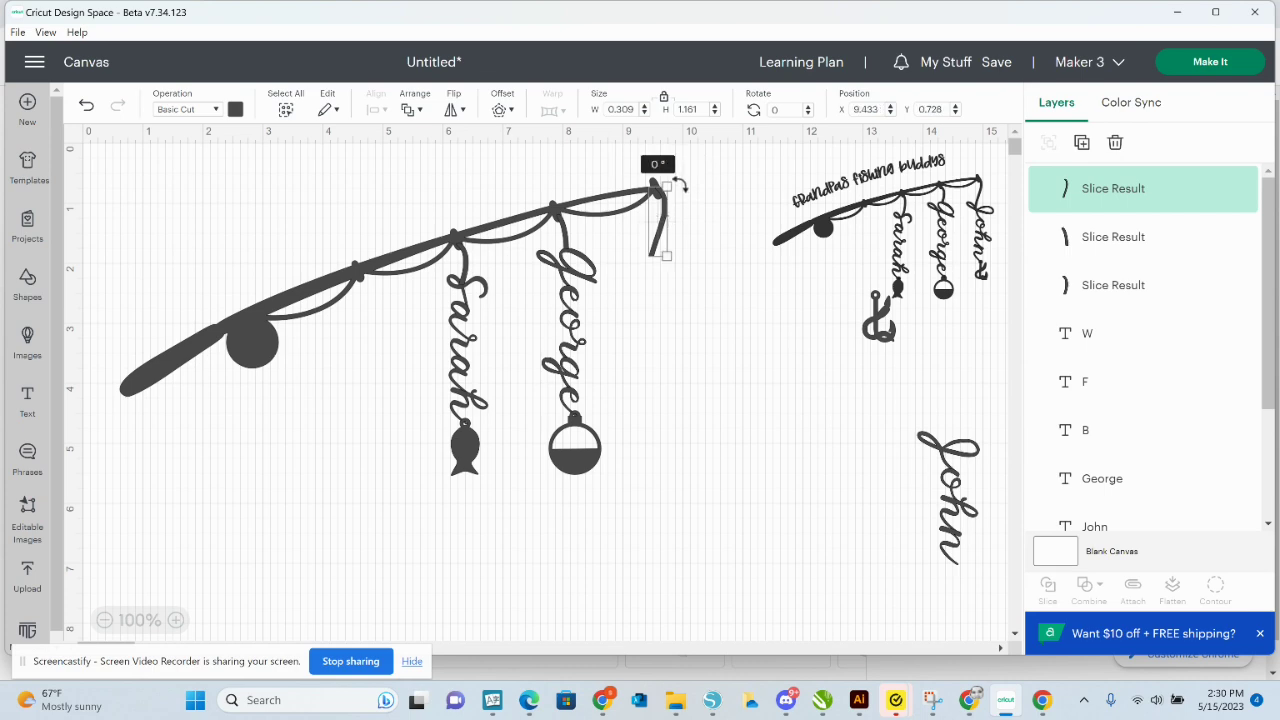
{"action": "left_click_drag", "start_coordinate": [680, 185], "coordinate": [679, 178]}
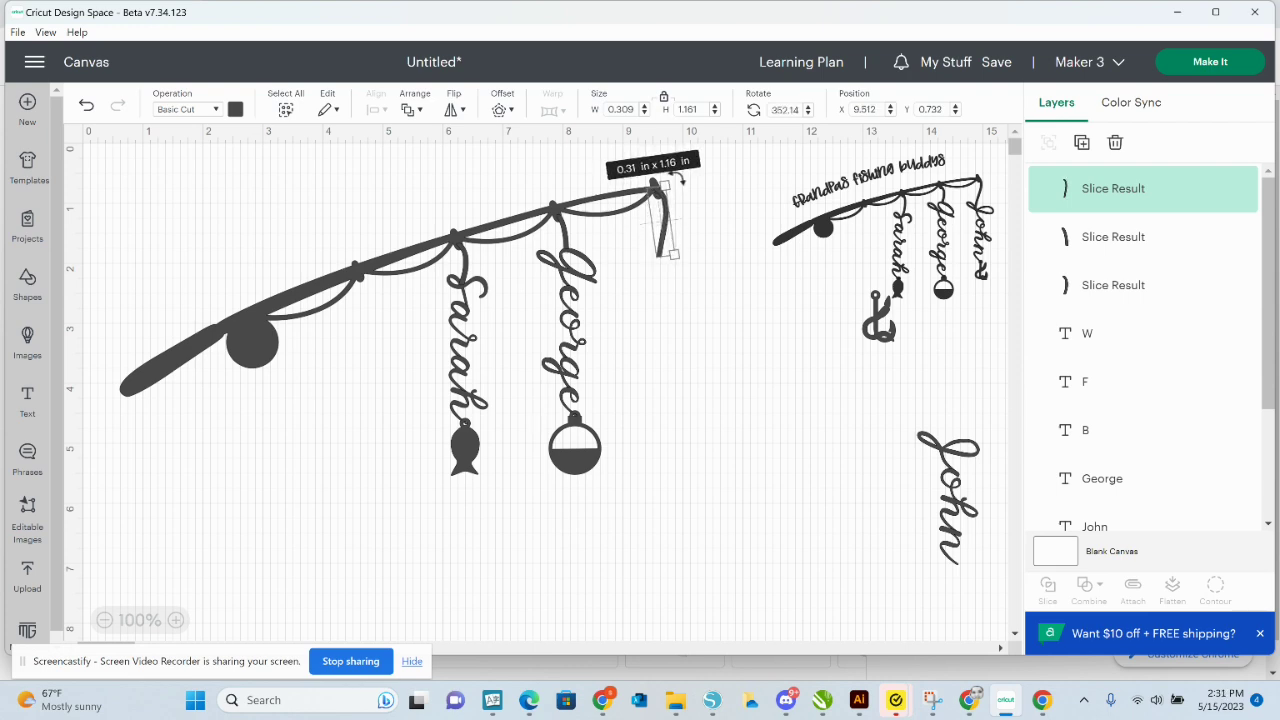
{"action": "left_click", "coordinate": [714, 262]}
{"action": "left_click_drag", "start_coordinate": [667, 228], "coordinate": [667, 225]}
{"action": "left_click", "coordinate": [722, 262]}
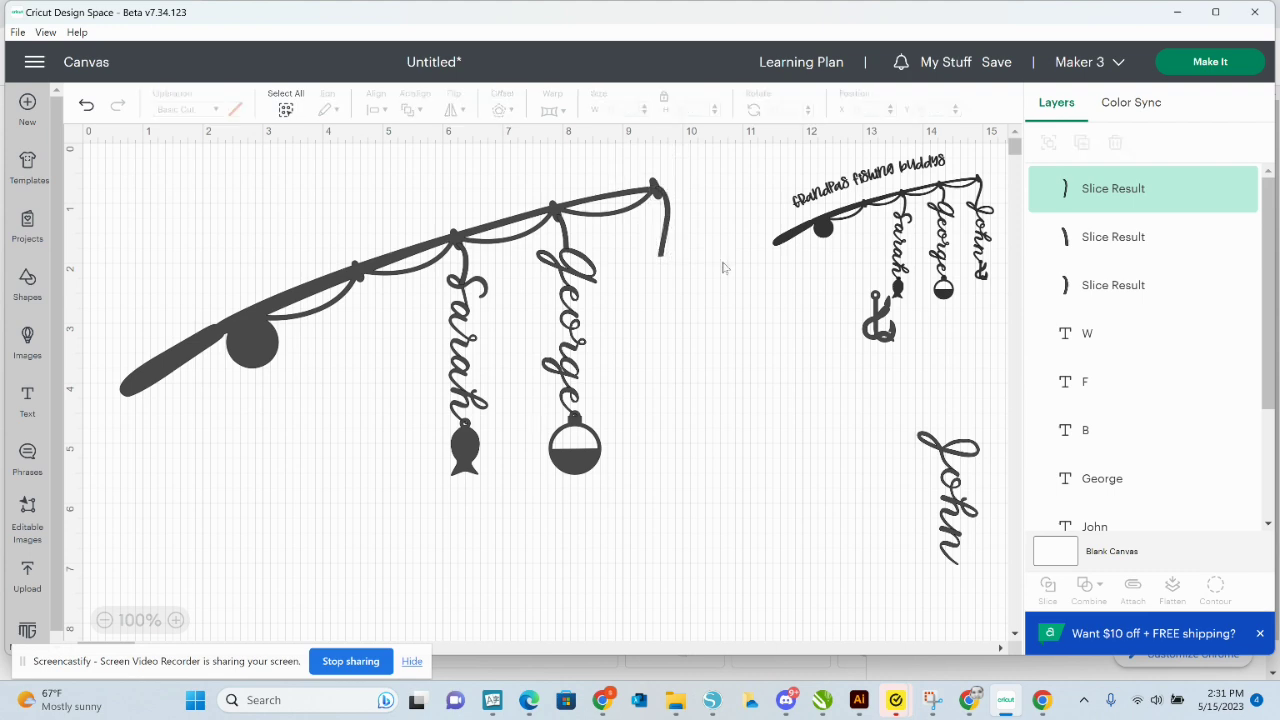
Hang the name starting with J from the tip's line piece, with the worm glyph attached beneath it.
{"action": "left_click_drag", "start_coordinate": [963, 493], "coordinate": [681, 302]}
{"action": "left_click", "coordinate": [797, 449]}
{"action": "left_click_drag", "start_coordinate": [889, 338], "coordinate": [686, 406]}
{"action": "left_click", "coordinate": [741, 513]}
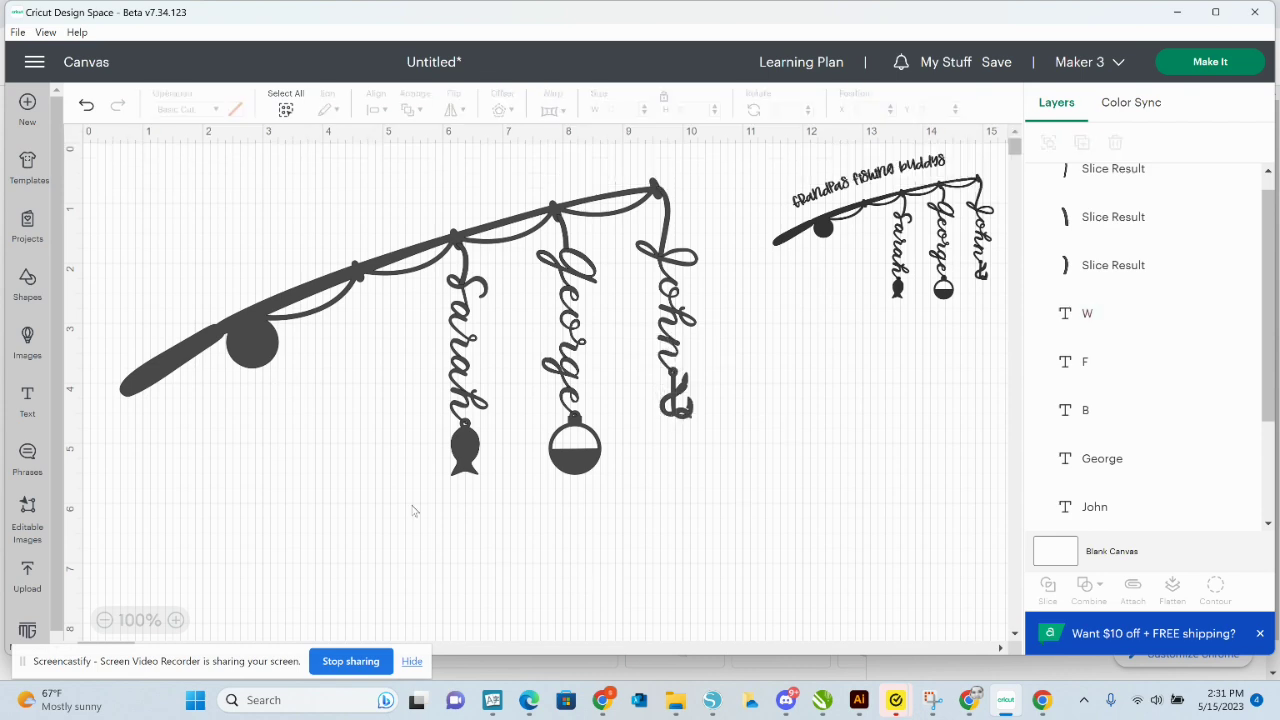
Weld the large rod, its lines, names and hanging glyphs into one shape and move it to about X 1.34, Y 2.1 in.
{"action": "left_click_drag", "start_coordinate": [312, 591], "coordinate": [698, 172]}
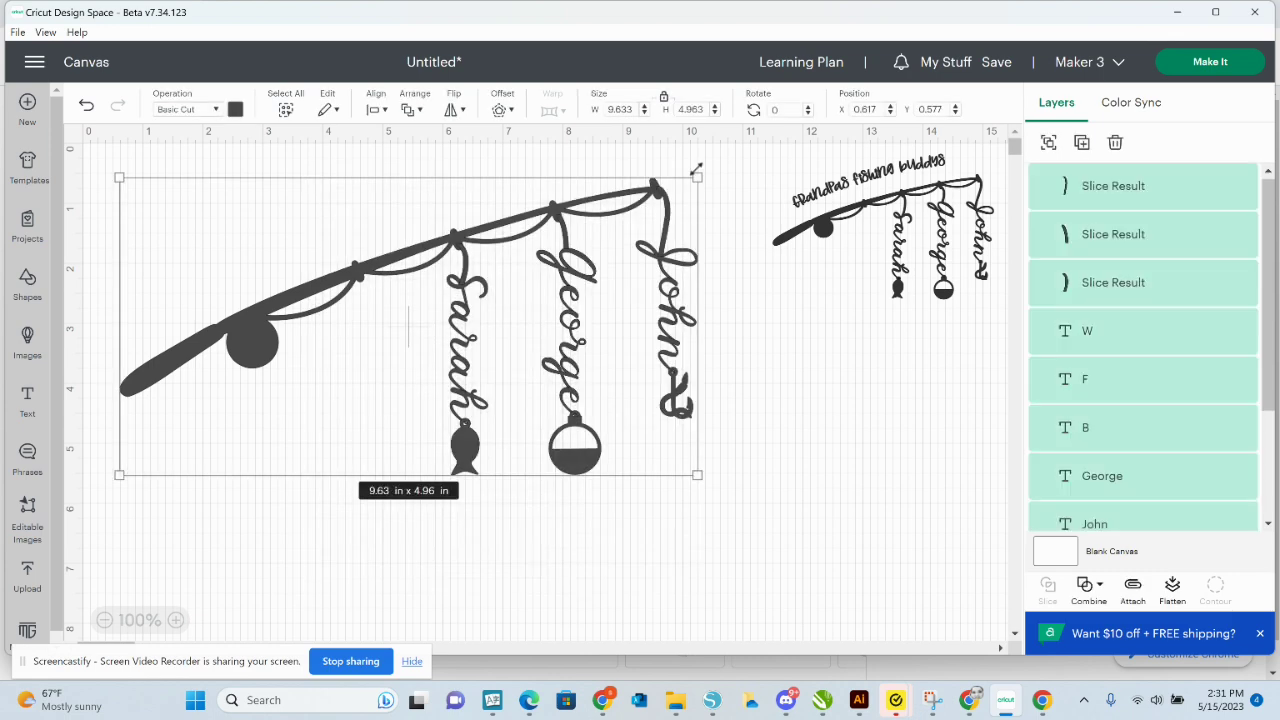
{"action": "left_click", "coordinate": [1096, 590]}
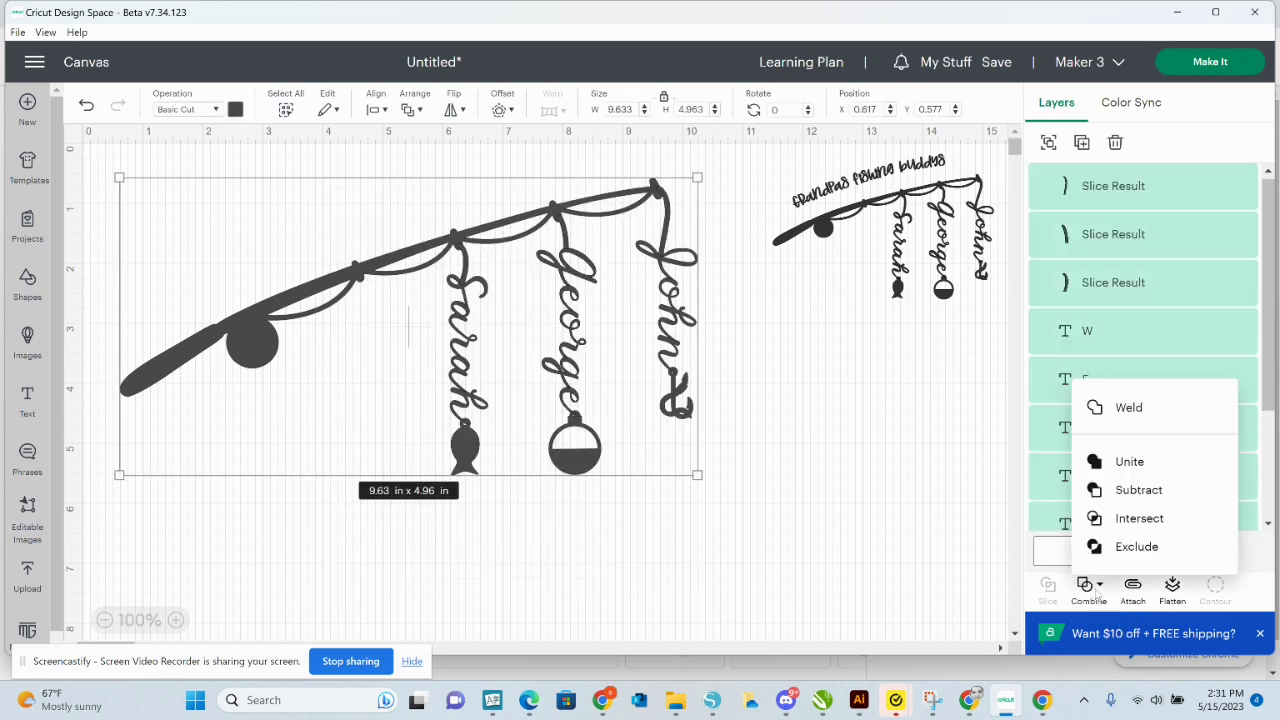
{"action": "left_click", "coordinate": [1127, 414]}
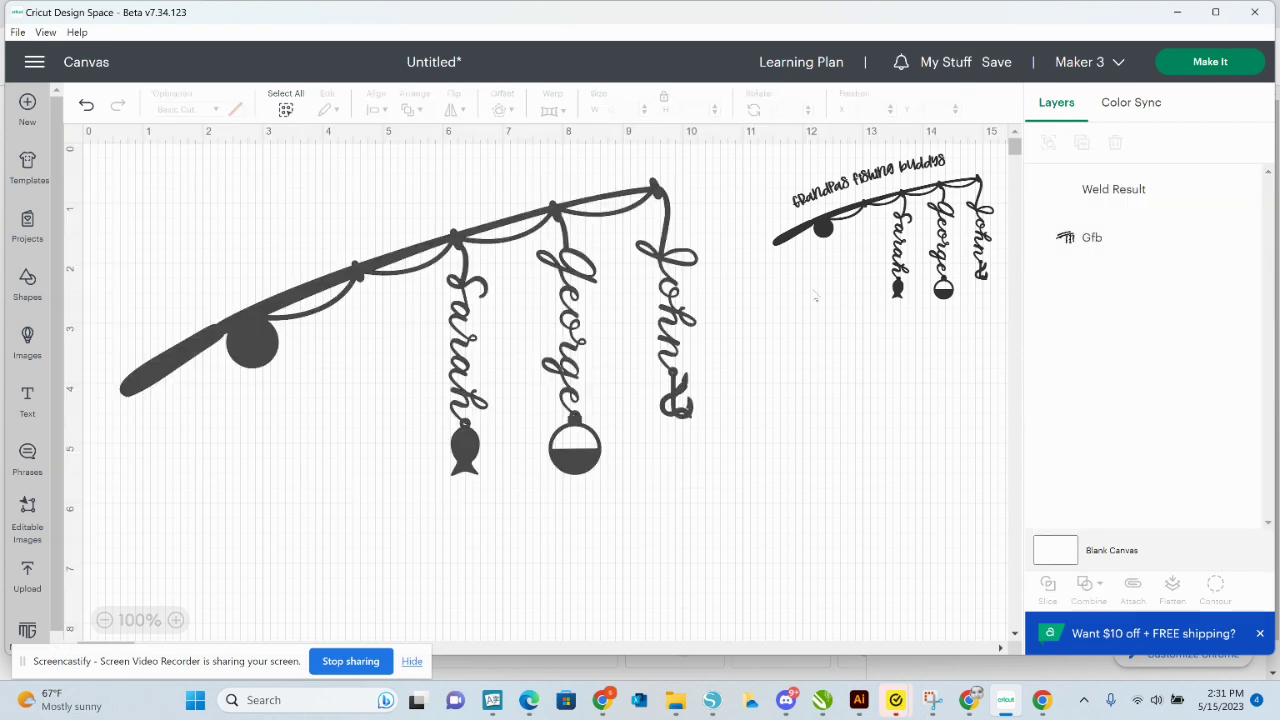
{"action": "left_click_drag", "start_coordinate": [572, 312], "coordinate": [616, 406]}
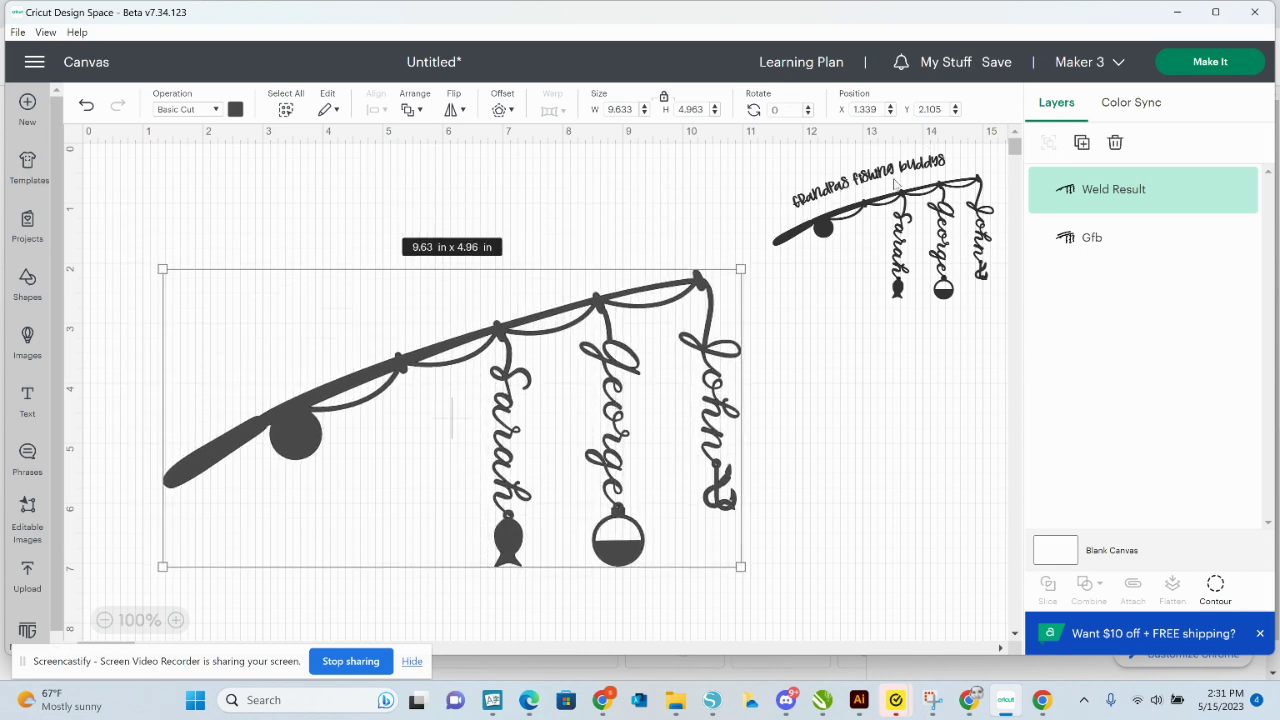
{"action": "left_click", "coordinate": [316, 201]}
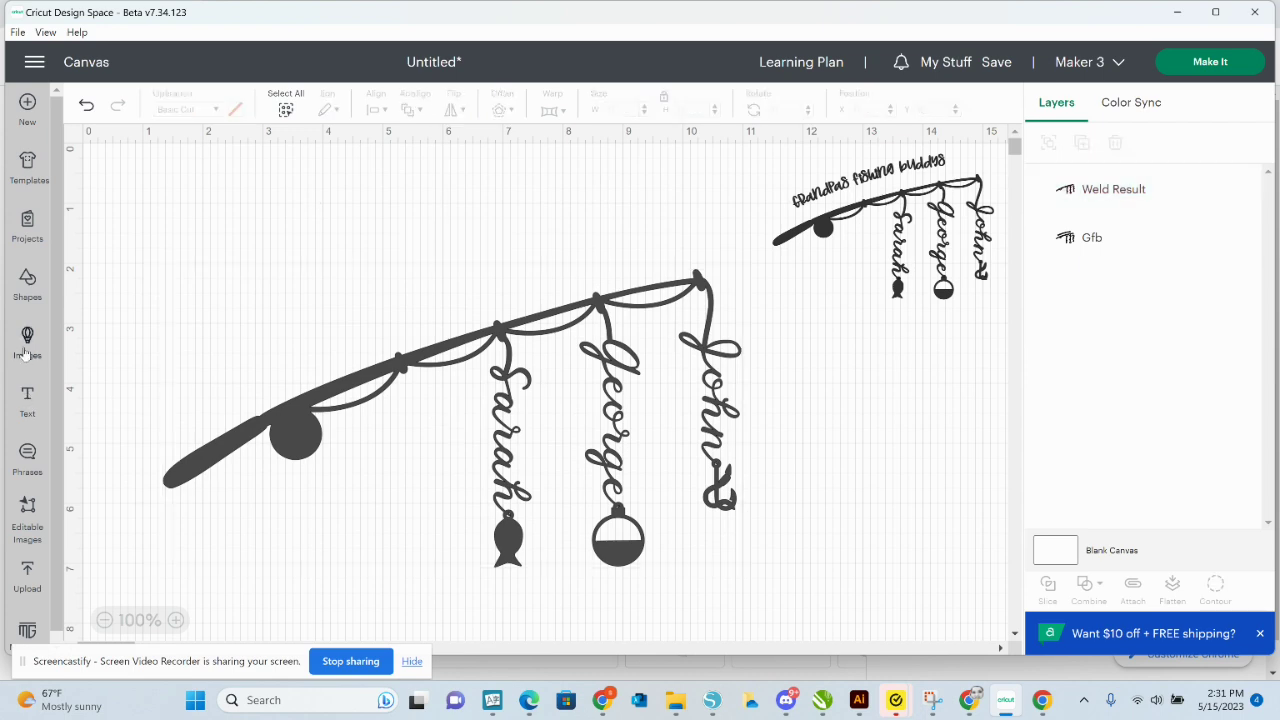
Add a text object in the GoodMorningGorgeous font and place it above the rod's handle.
{"action": "left_click", "coordinate": [28, 398]}
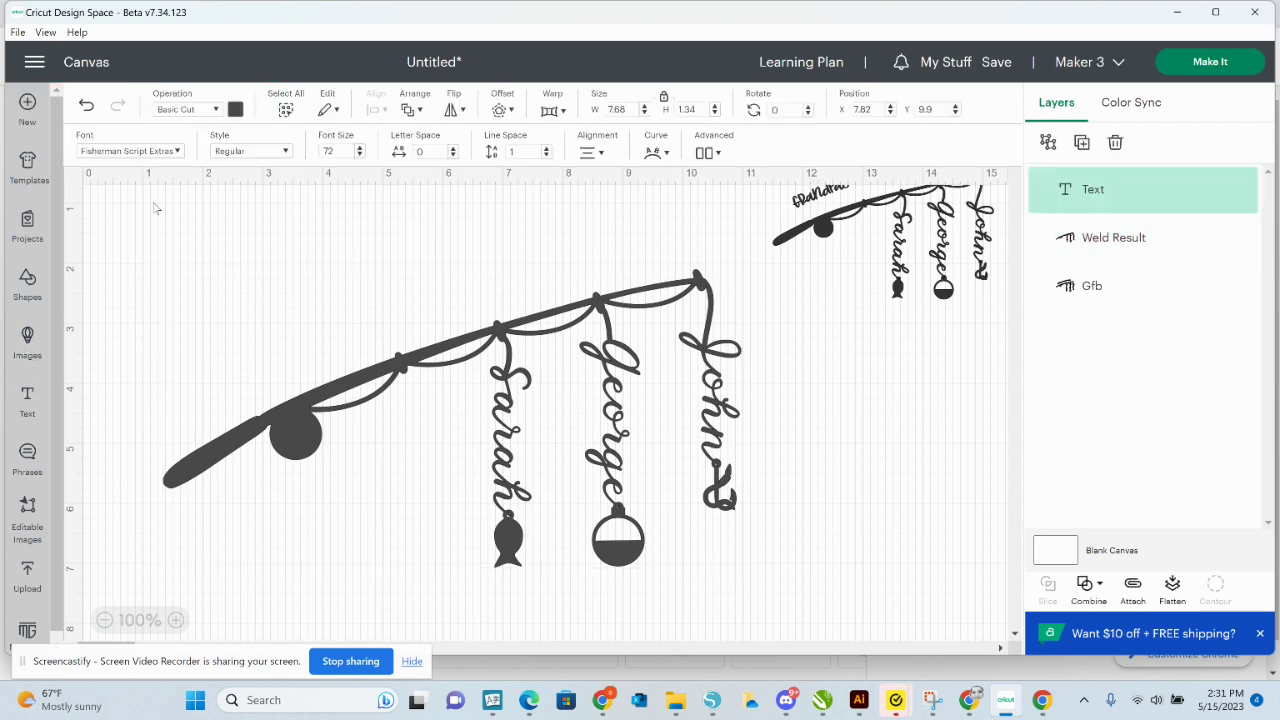
{"action": "left_click", "coordinate": [178, 151]}
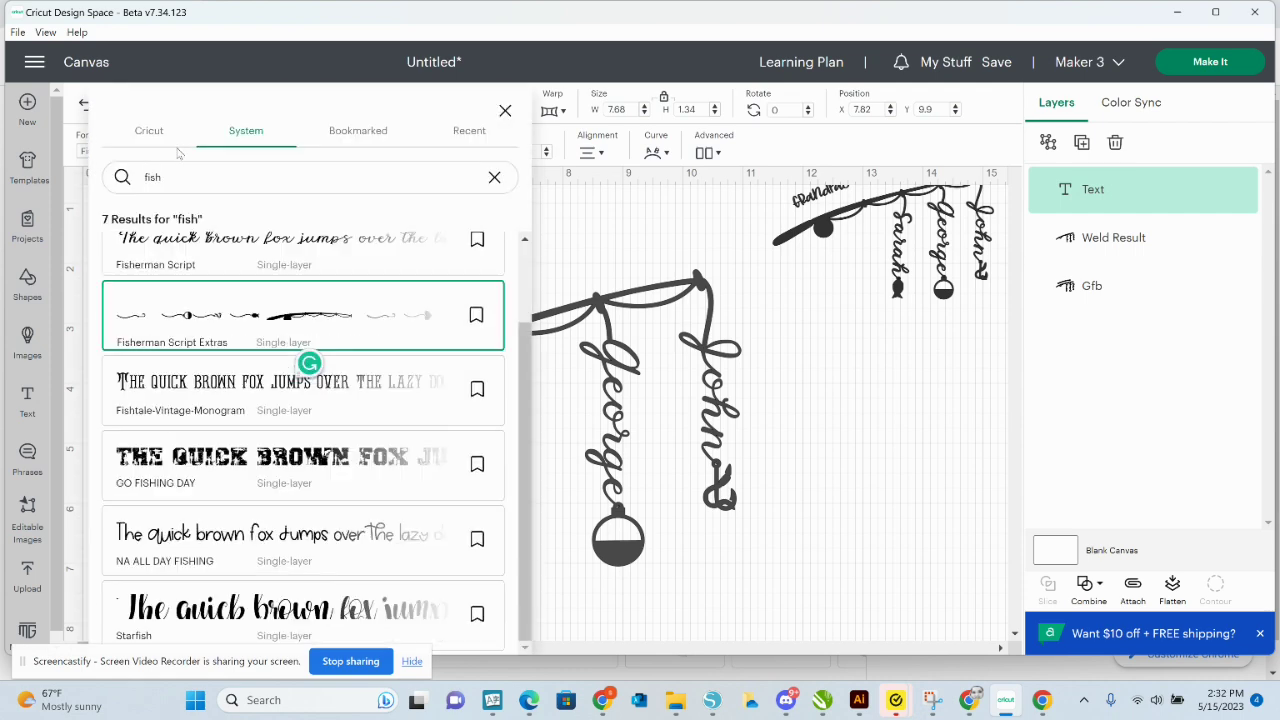
{"action": "key", "text": "BackSpace"}
{"action": "key", "text": "BackSpace"}
{"action": "key", "text": "BackSpace"}
{"action": "key", "text": "BackSpace"}
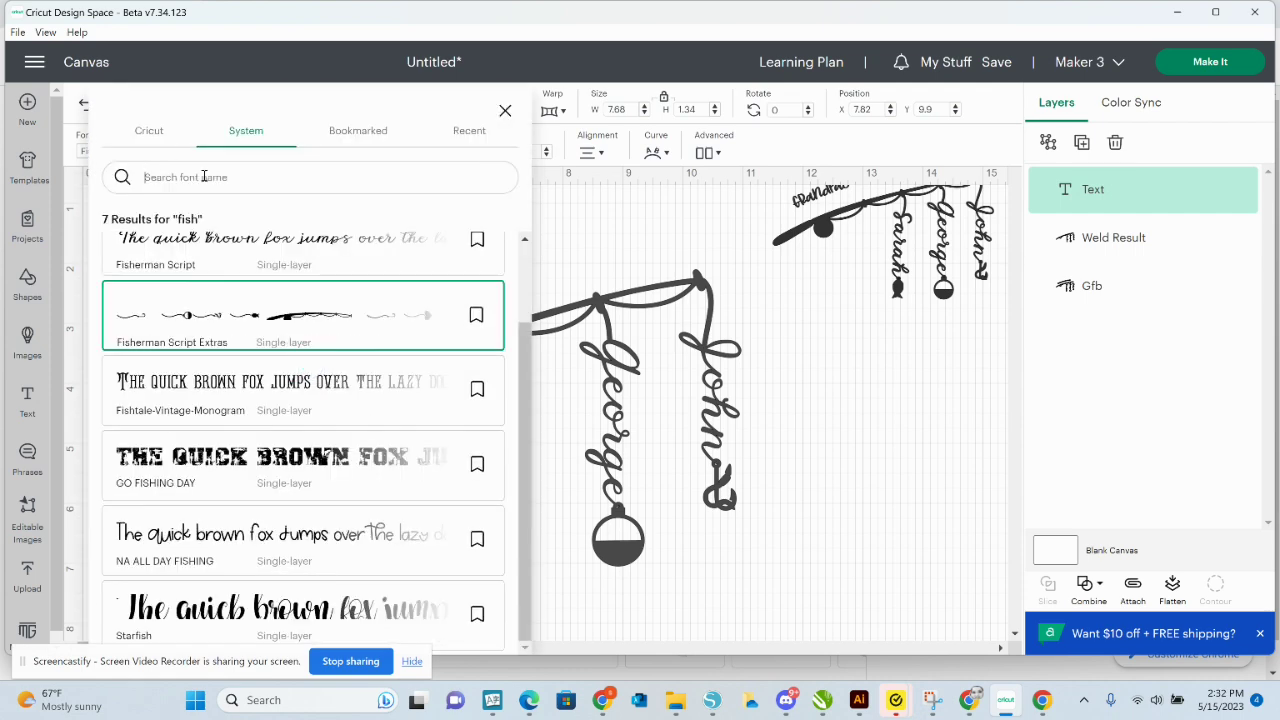
{"action": "type", "text": "goodm"}
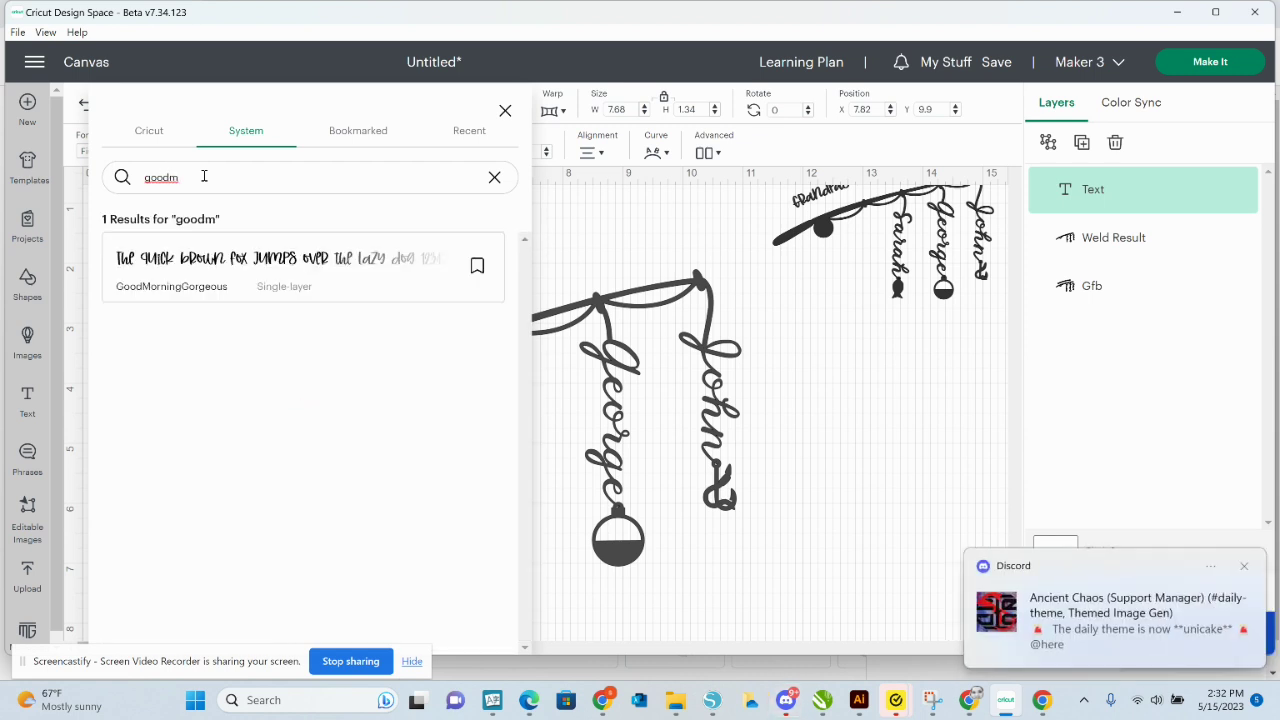
{"action": "left_click", "coordinate": [176, 284]}
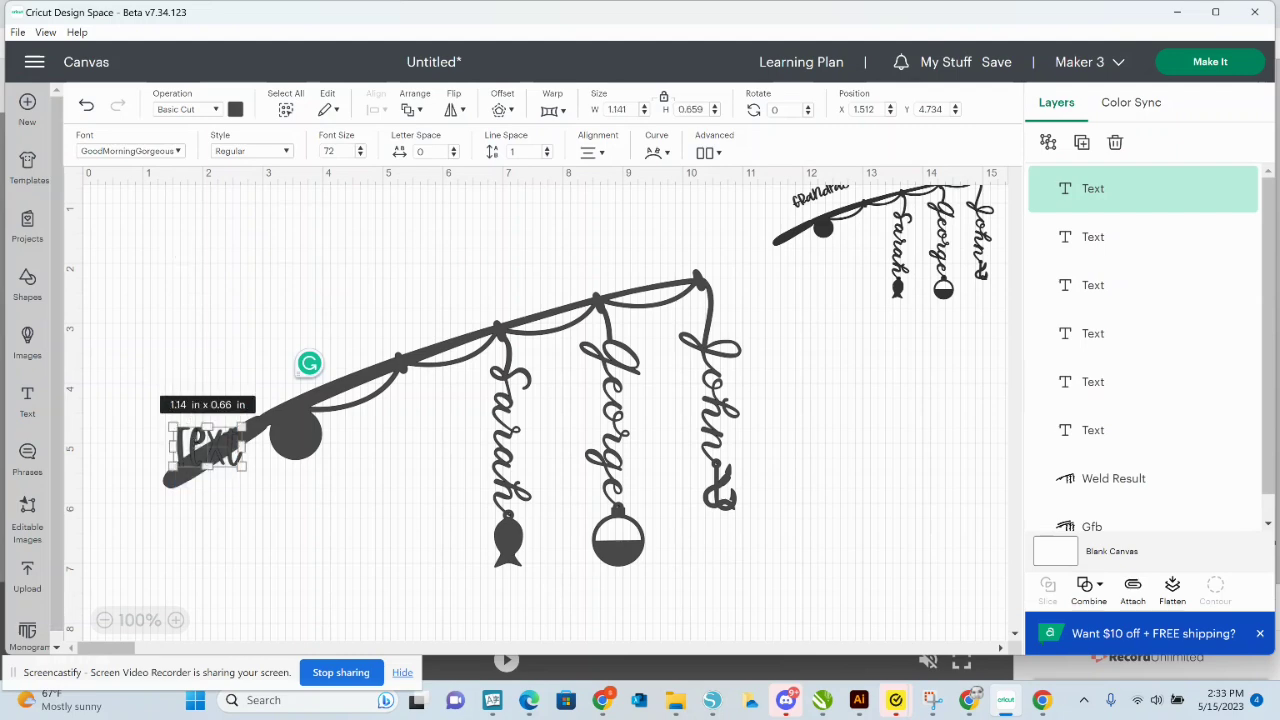
{"action": "left_click_drag", "start_coordinate": [217, 440], "coordinate": [205, 235]}
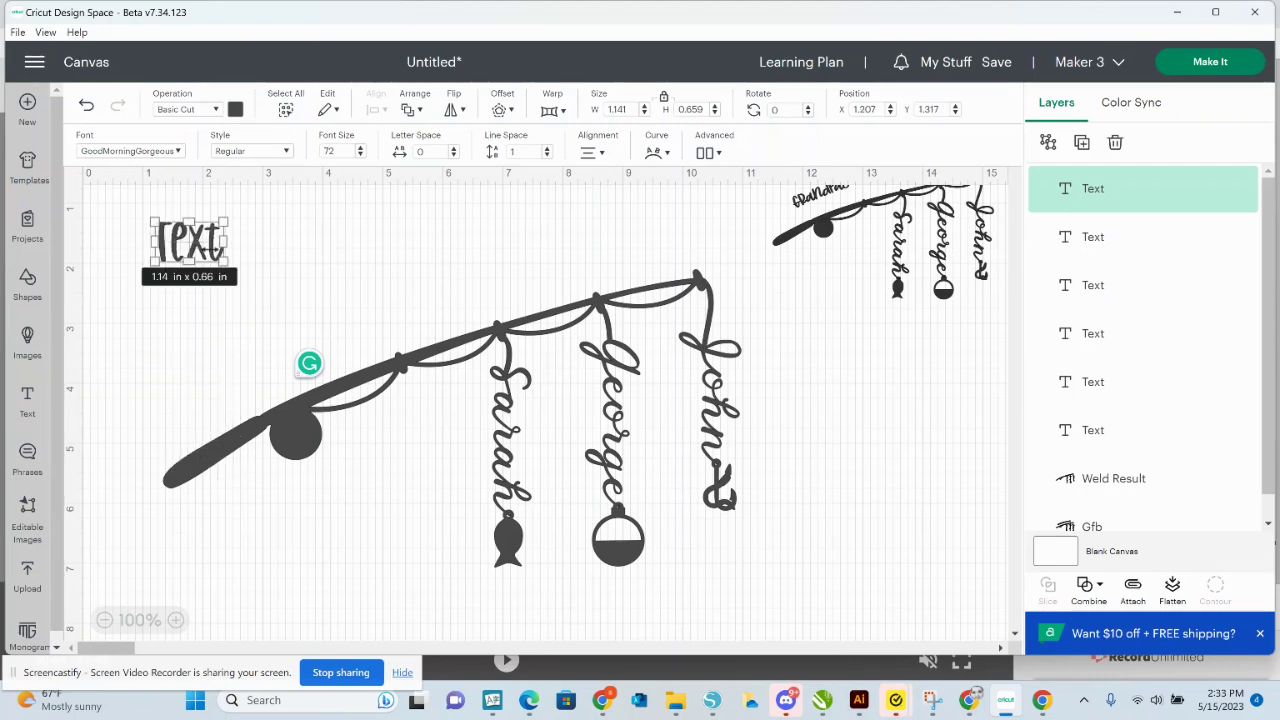
{"action": "left_click", "coordinate": [371, 593]}
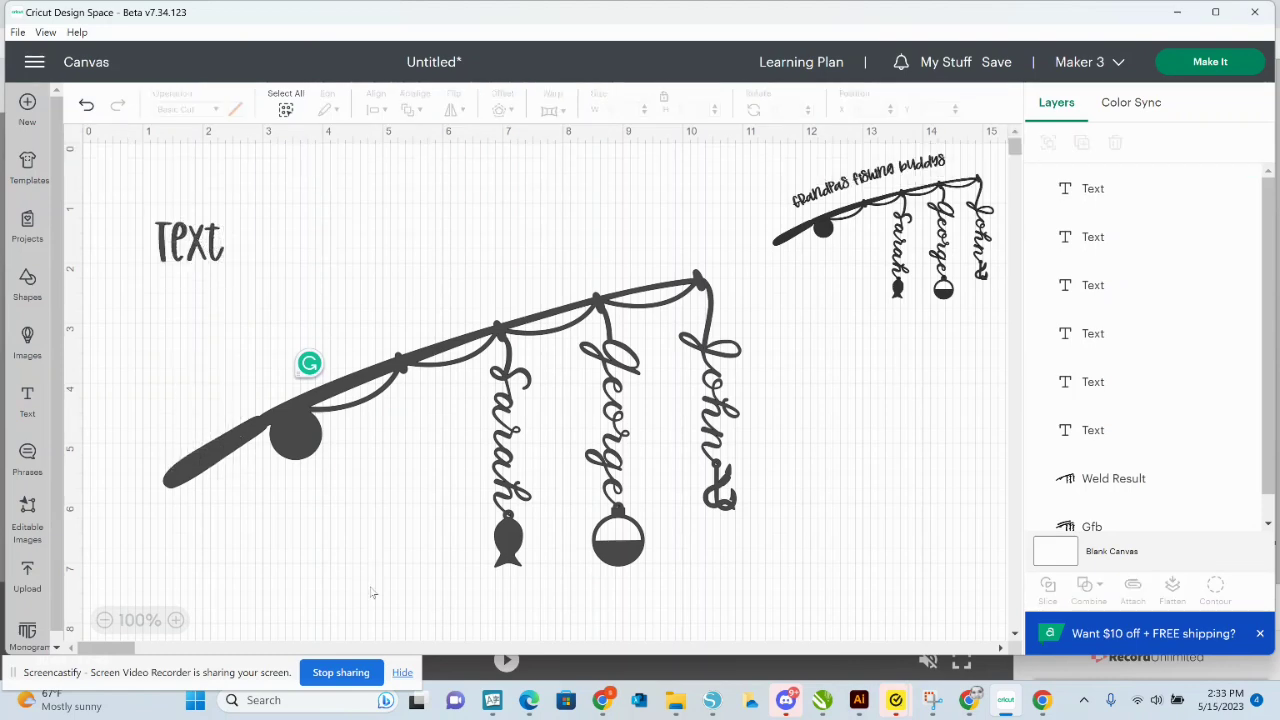
Replace the placeholder text above the rod with "Grandpas fishing buddys".
{"action": "double_click", "coordinate": [220, 252]}
{"action": "left_click", "coordinate": [220, 252]}
{"action": "key", "text": "BackSpace"}
{"action": "key", "text": "BackSpace"}
{"action": "key", "text": "BackSpace"}
{"action": "key", "text": "BackSpace"}
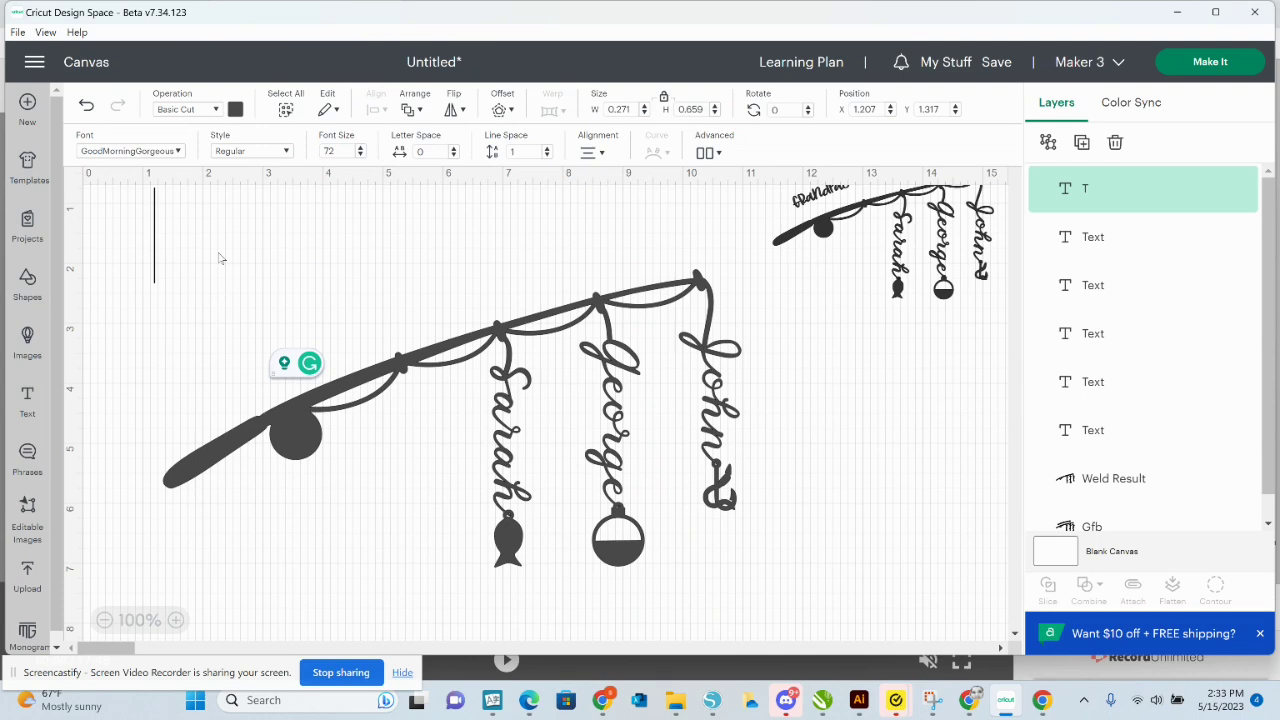
{"action": "type", "text": "Gr"}
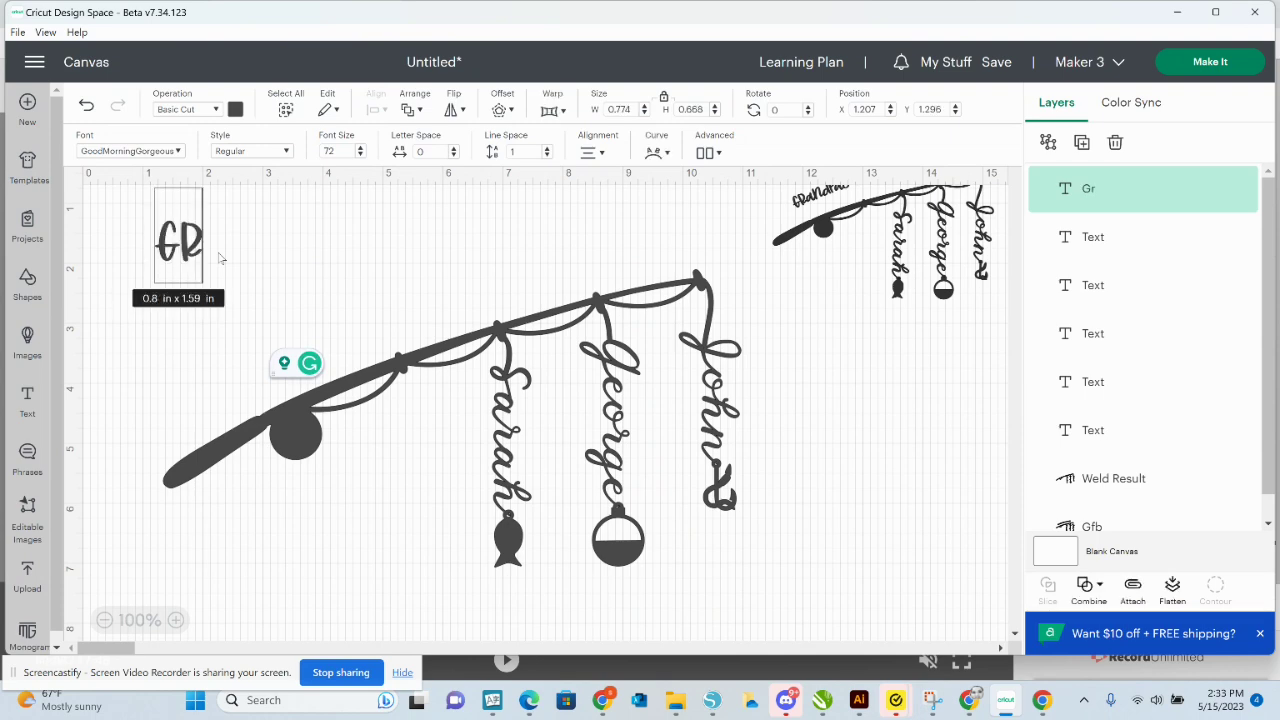
{"action": "type", "text": "andpas"}
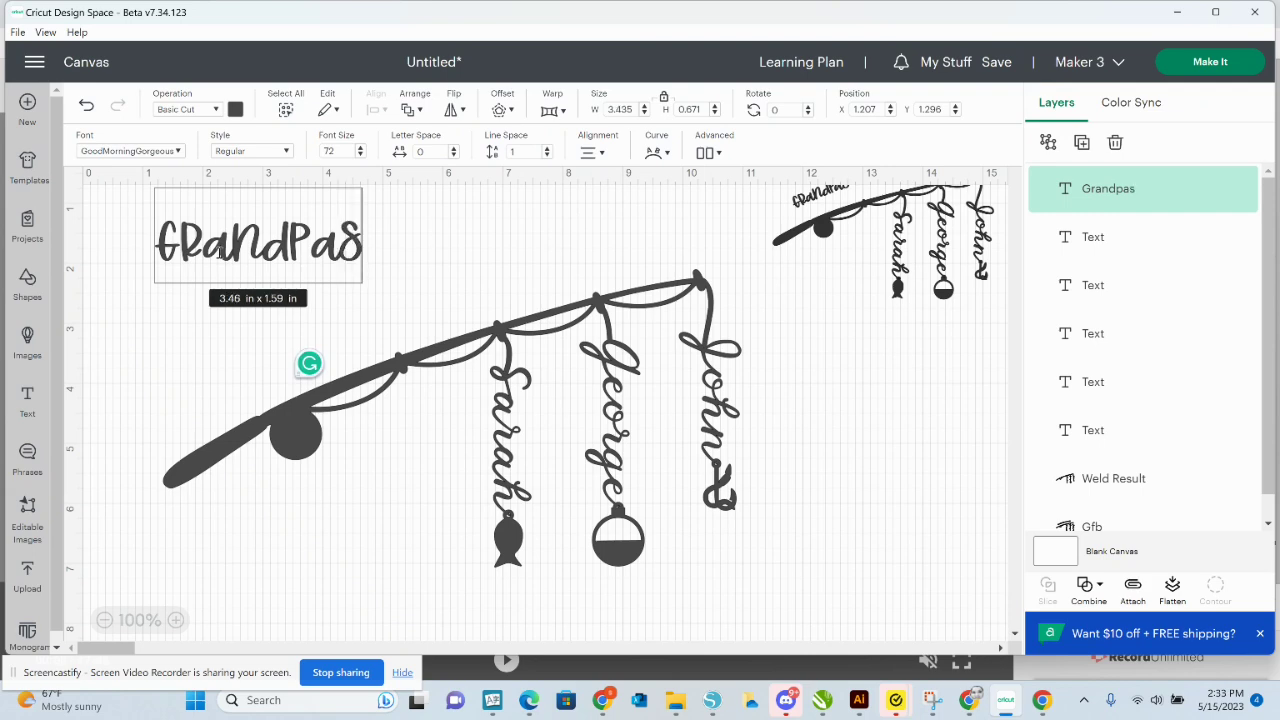
{"action": "type", "text": " fish"}
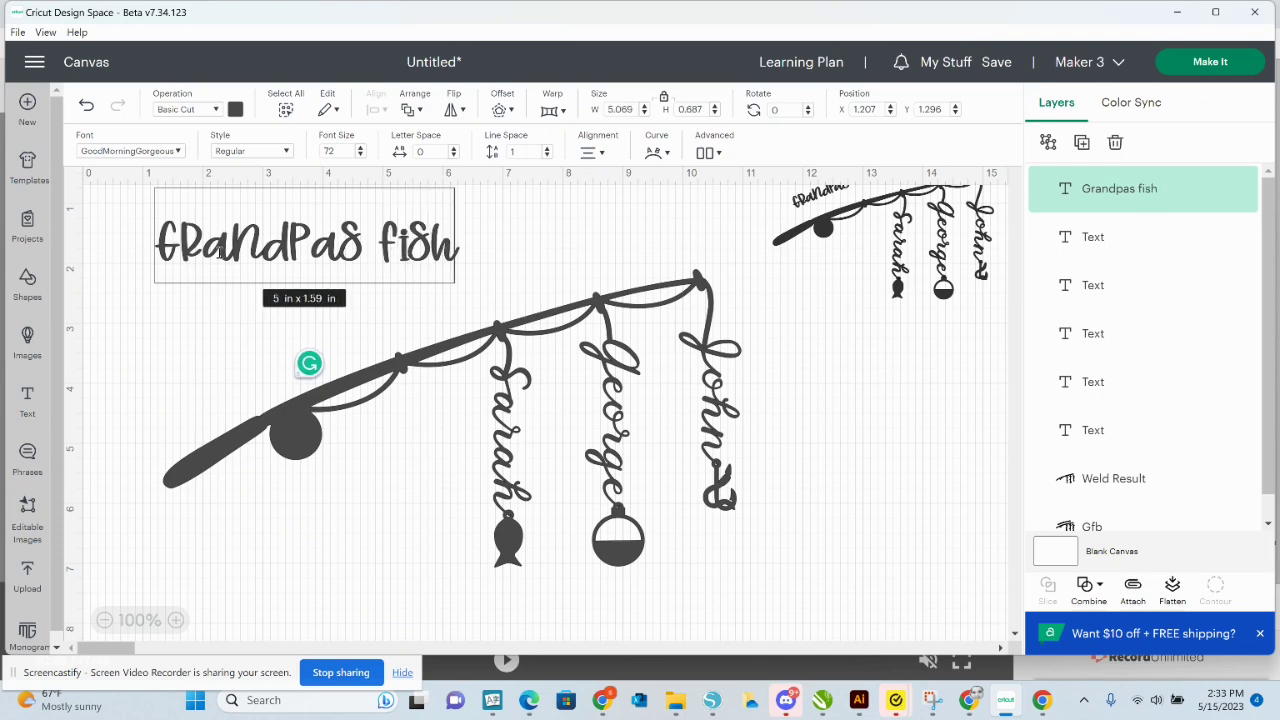
{"action": "type", "text": "ing bu"}
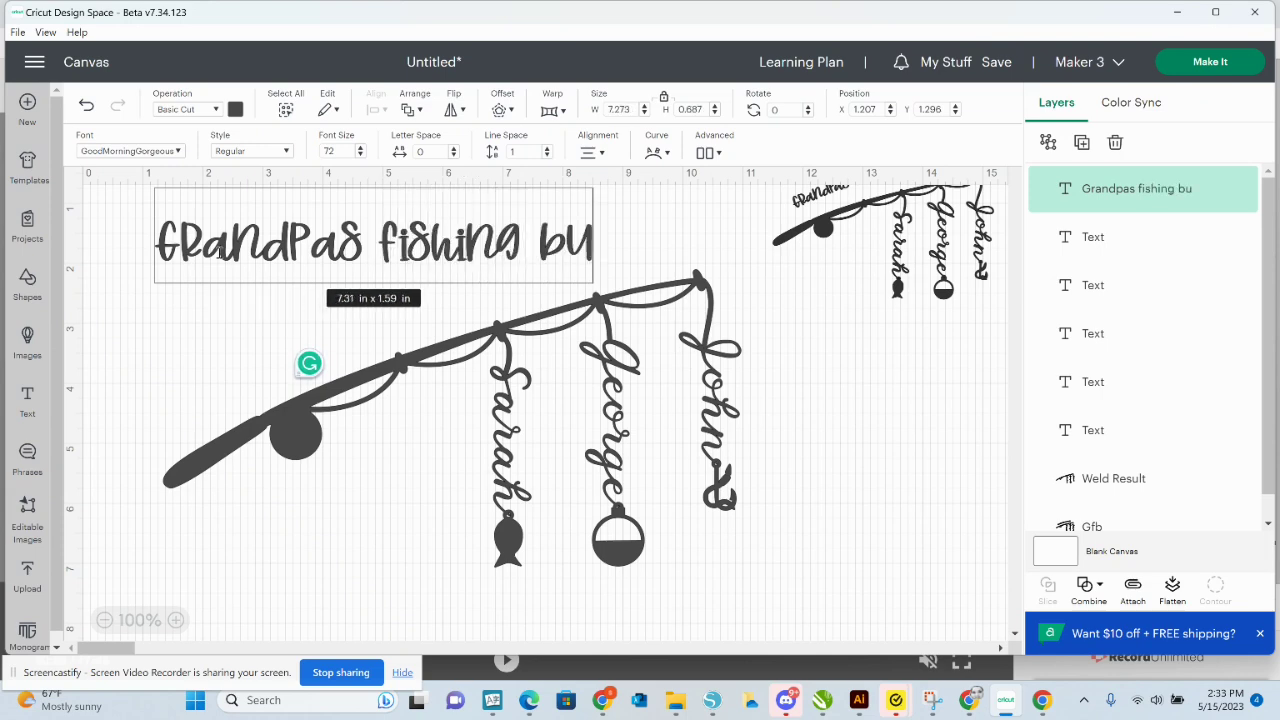
{"action": "type", "text": "ddy"}
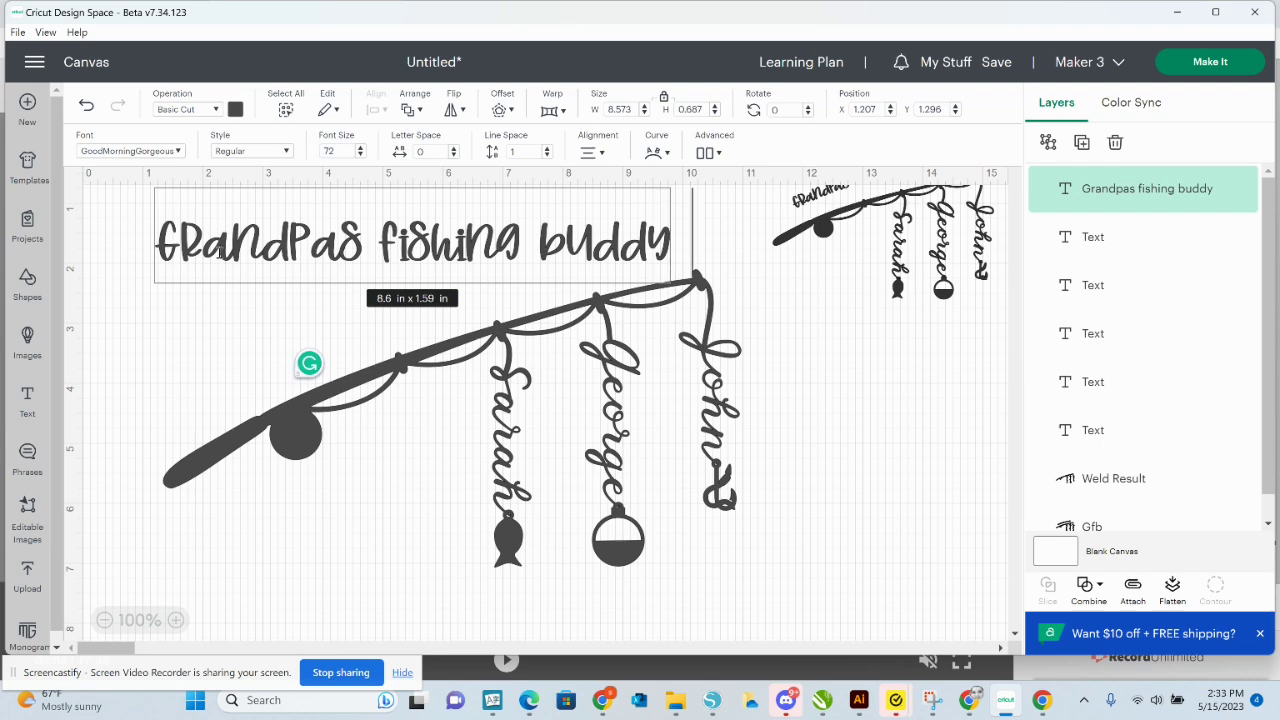
{"action": "type", "text": "s"}
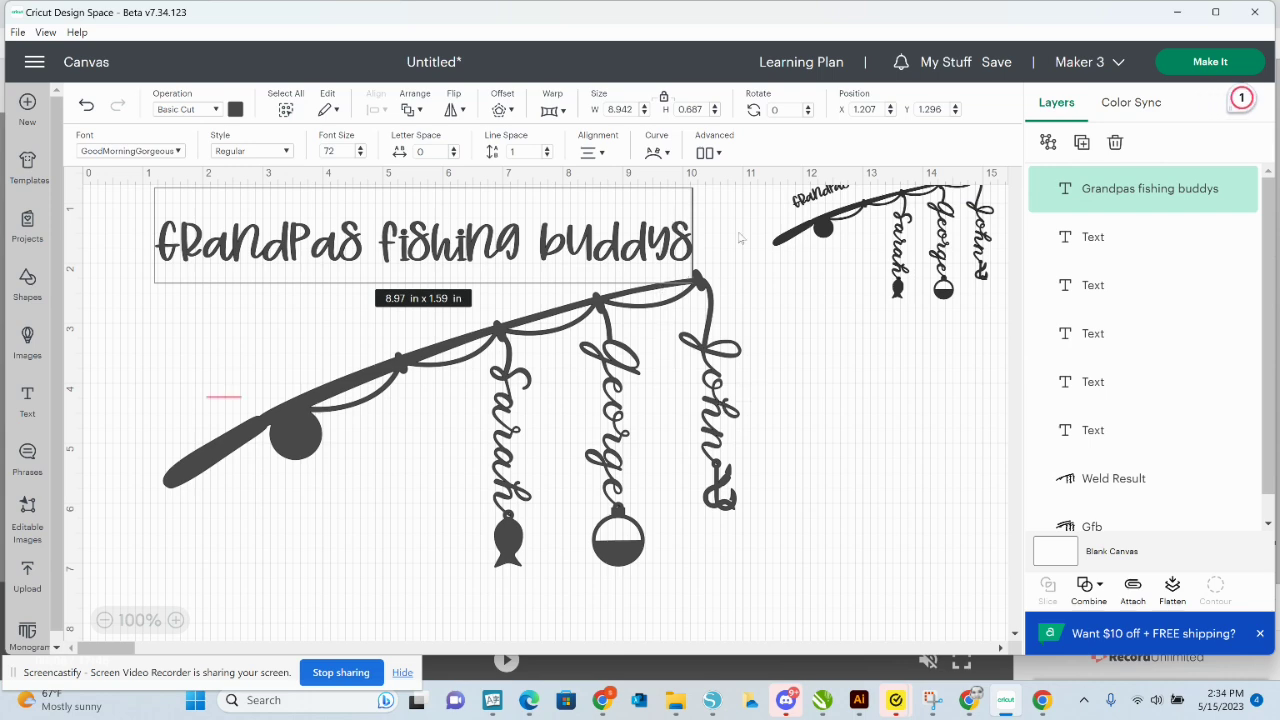
Shrink the phrase to about 7.46 in wide and curve it upward with a curve value of 3.
{"action": "left_click", "coordinate": [681, 226]}
{"action": "left_click_drag", "start_coordinate": [694, 264], "coordinate": [606, 265]}
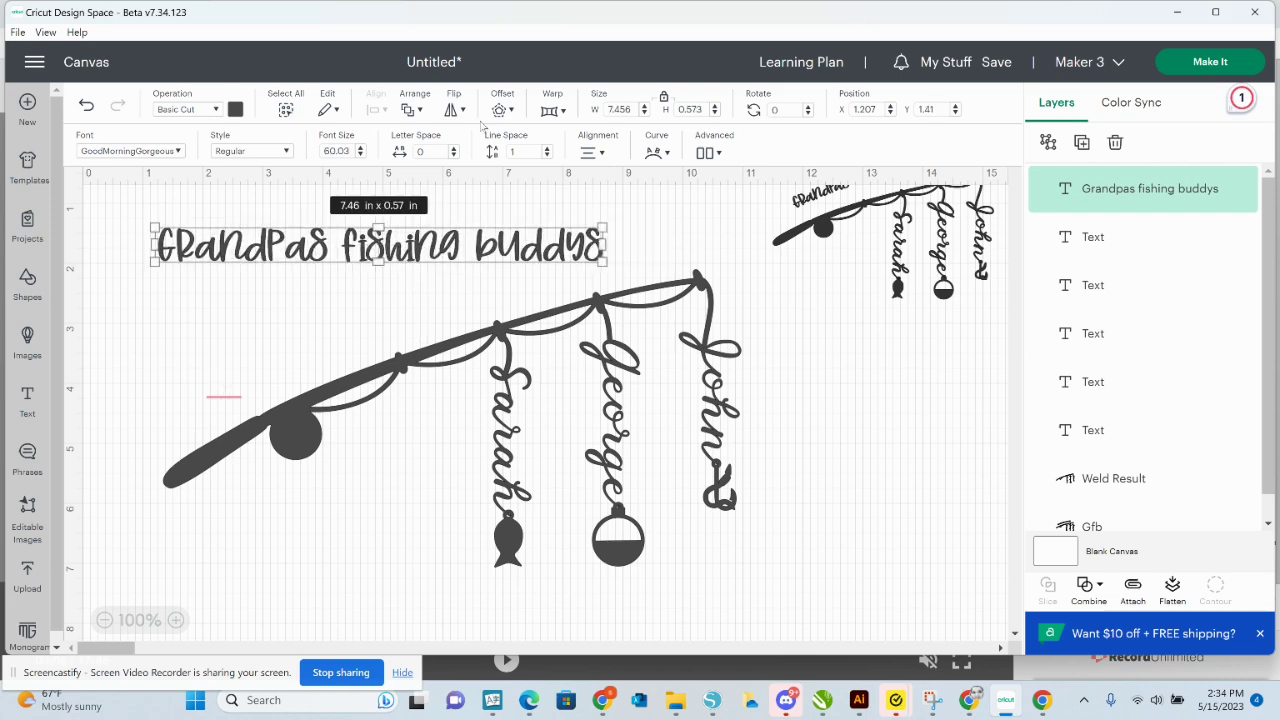
{"action": "left_click", "coordinate": [655, 153]}
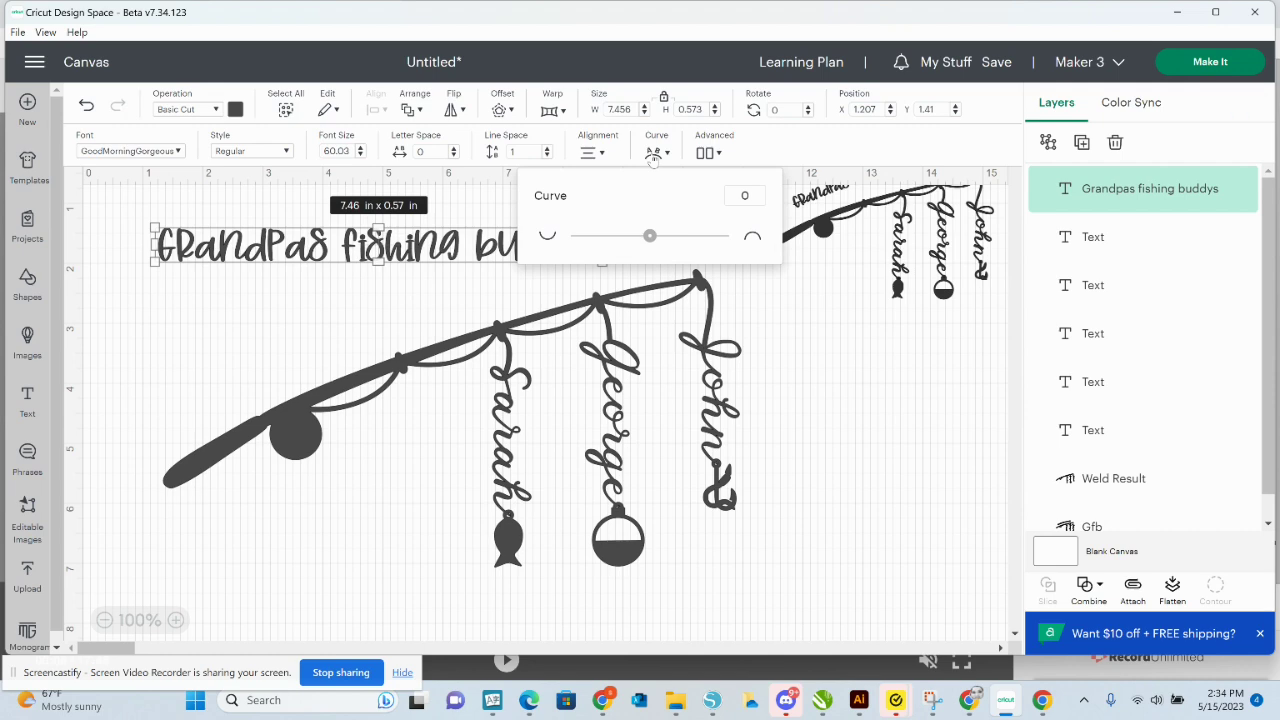
{"action": "mouse_move", "coordinate": [651, 236]}
{"action": "left_mouse_down"}
{"action": "mouse_move", "coordinate": [669, 237]}
{"action": "mouse_move", "coordinate": [636, 238]}
{"action": "mouse_move", "coordinate": [650, 238]}
{"action": "left_mouse_up"}
{"action": "left_click_drag", "start_coordinate": [650, 237], "coordinate": [652, 237]}
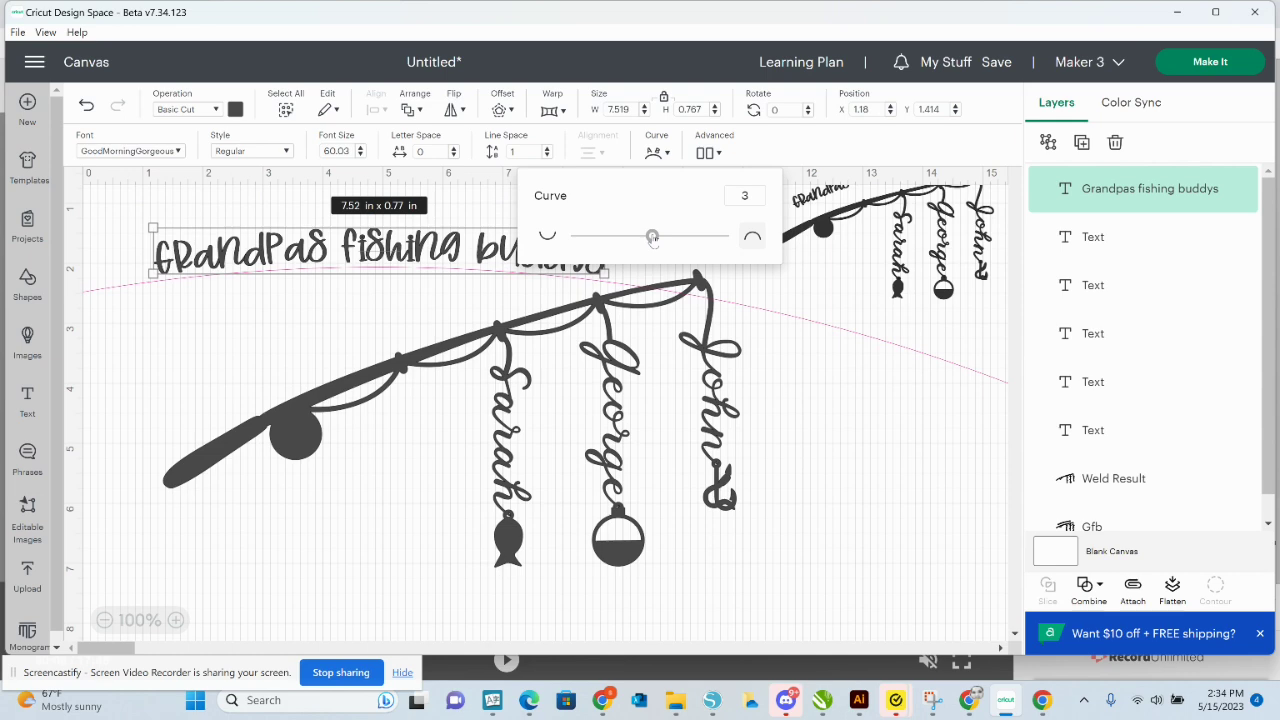
{"action": "left_click", "coordinate": [770, 345]}
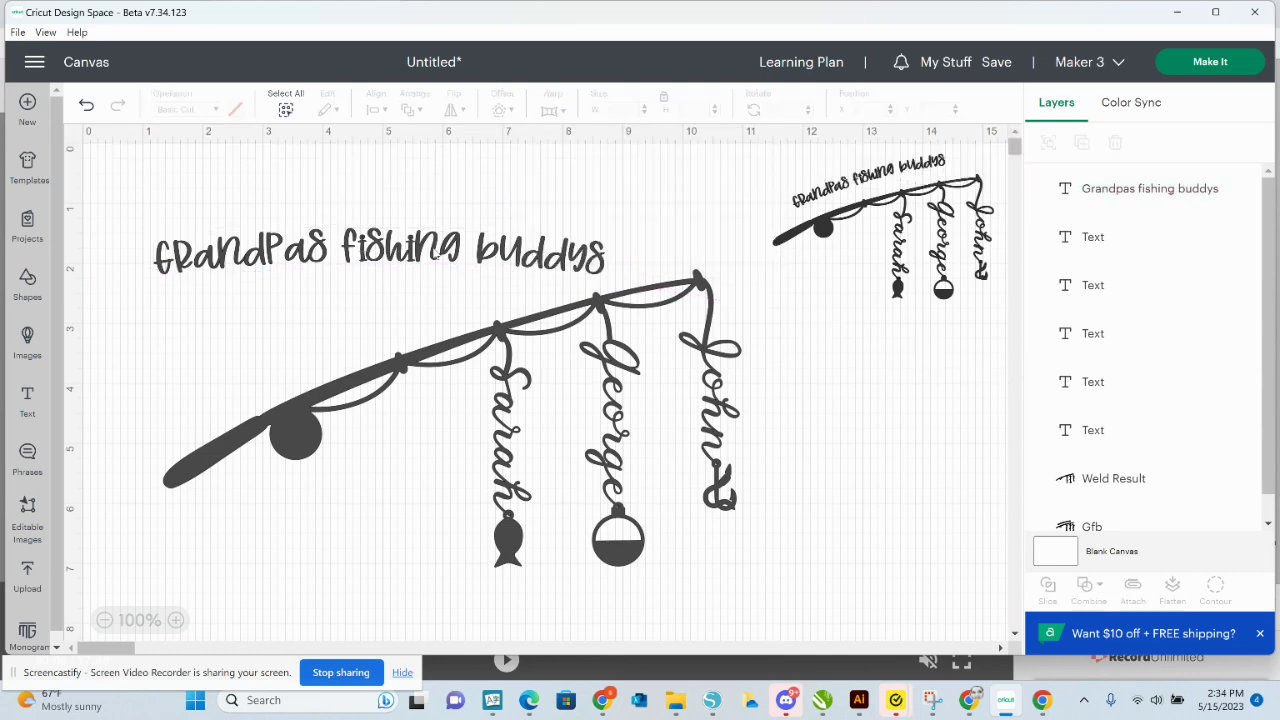
Rotate the curved phrase to about 341° and place it just above the rod, following its slope.
{"action": "left_click", "coordinate": [449, 261]}
{"action": "left_click_drag", "start_coordinate": [619, 213], "coordinate": [655, 230]}
{"action": "left_click_drag", "start_coordinate": [488, 231], "coordinate": [496, 302]}
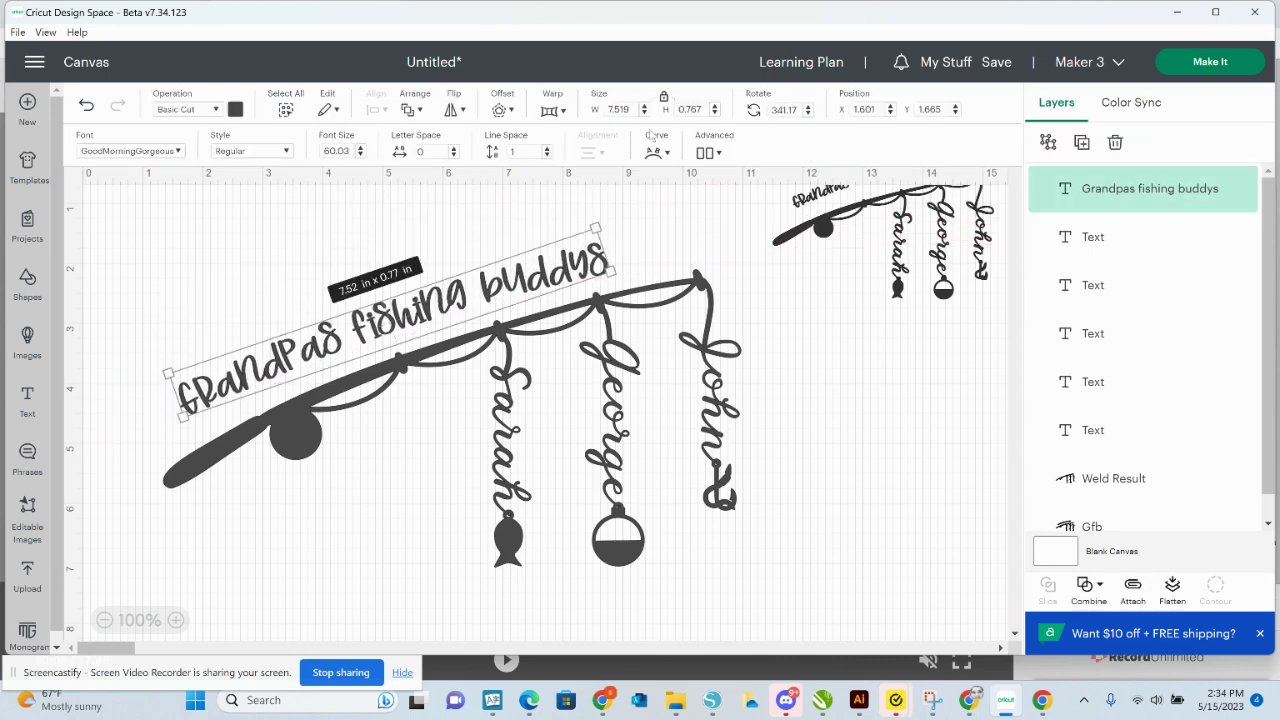
Increase the phrase's upward curve slightly and nudge it along the rod to about X 1.71, Y 1.7 in.
{"action": "left_click", "coordinate": [657, 152]}
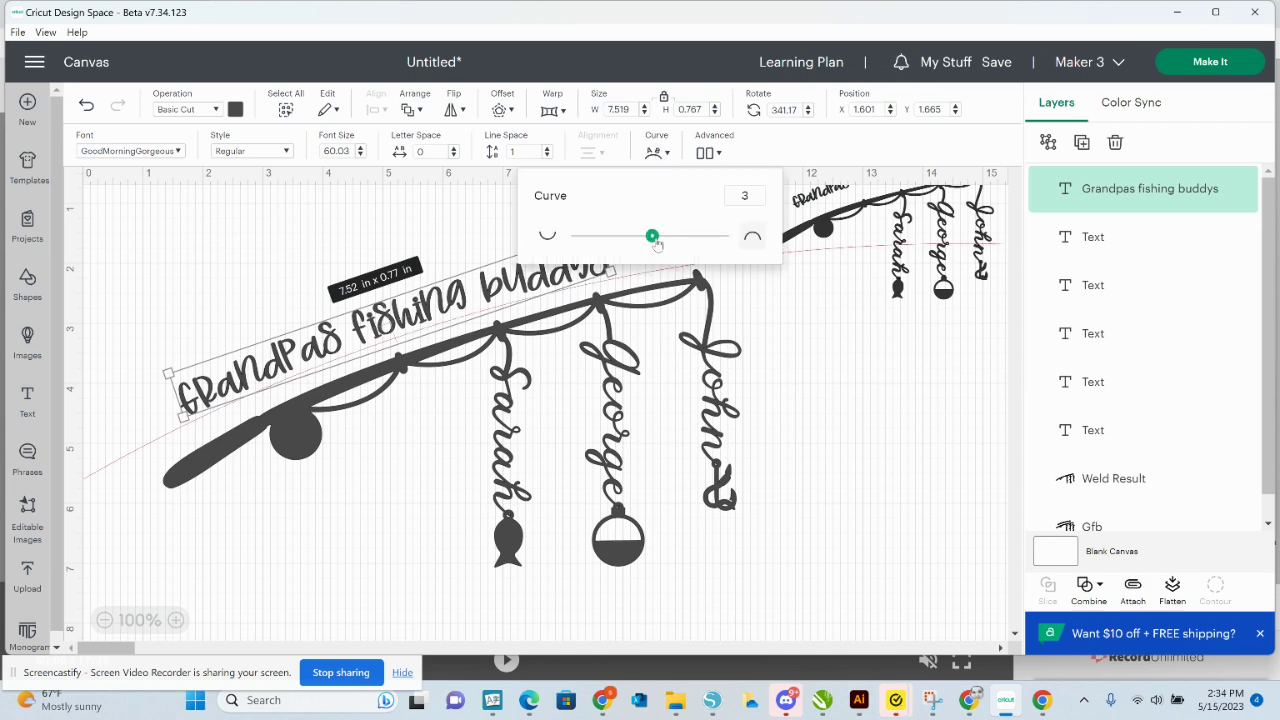
{"action": "left_click_drag", "start_coordinate": [656, 243], "coordinate": [655, 240]}
{"action": "left_click", "coordinate": [355, 223]}
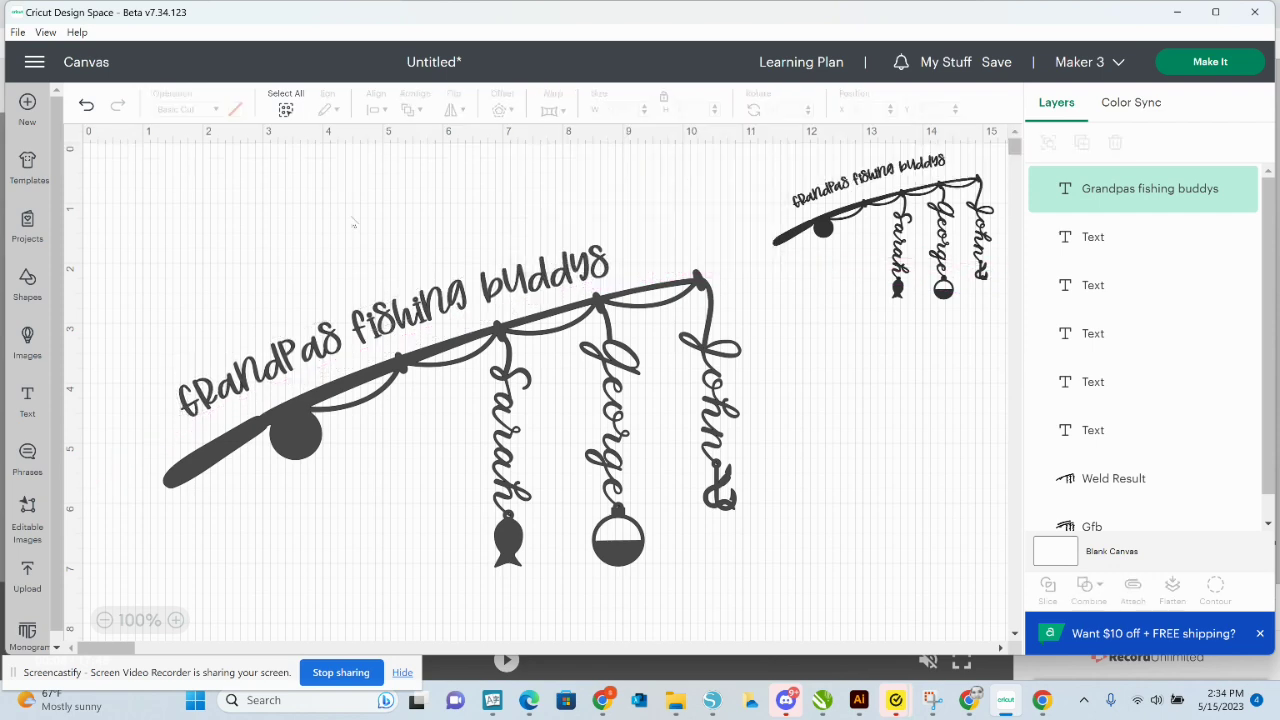
{"action": "left_click", "coordinate": [465, 298]}
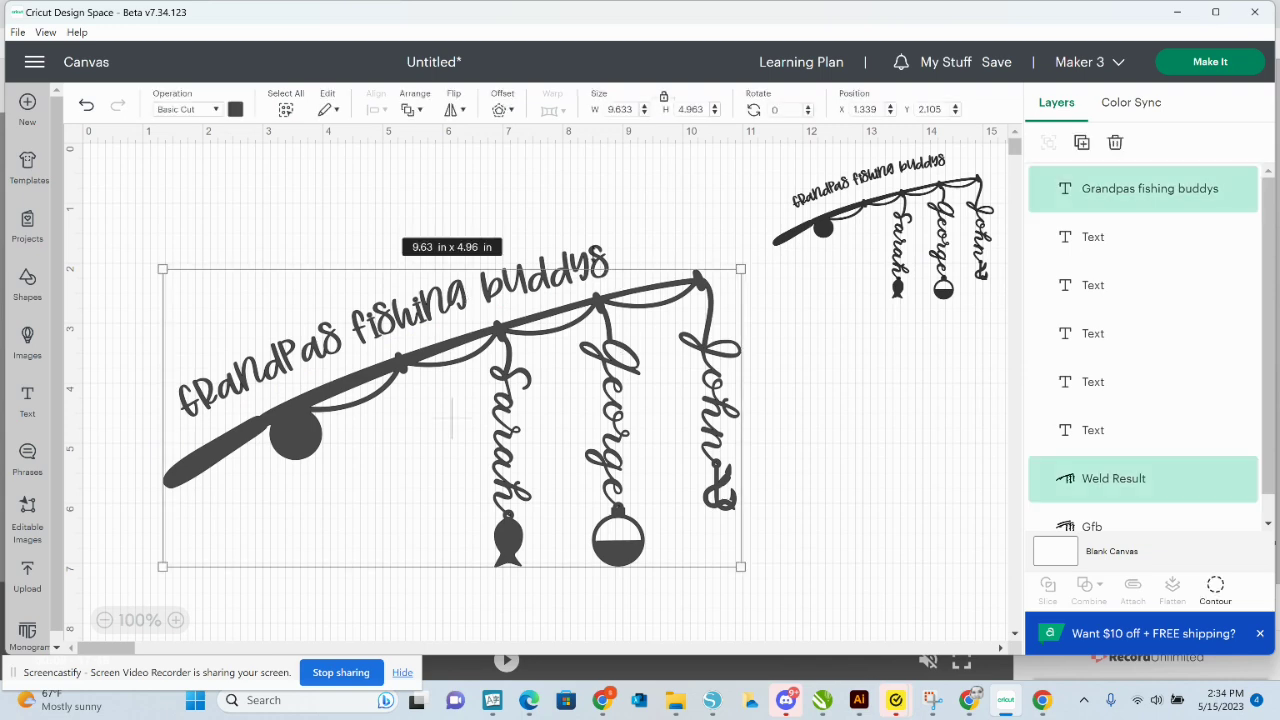
{"action": "left_click", "coordinate": [605, 195]}
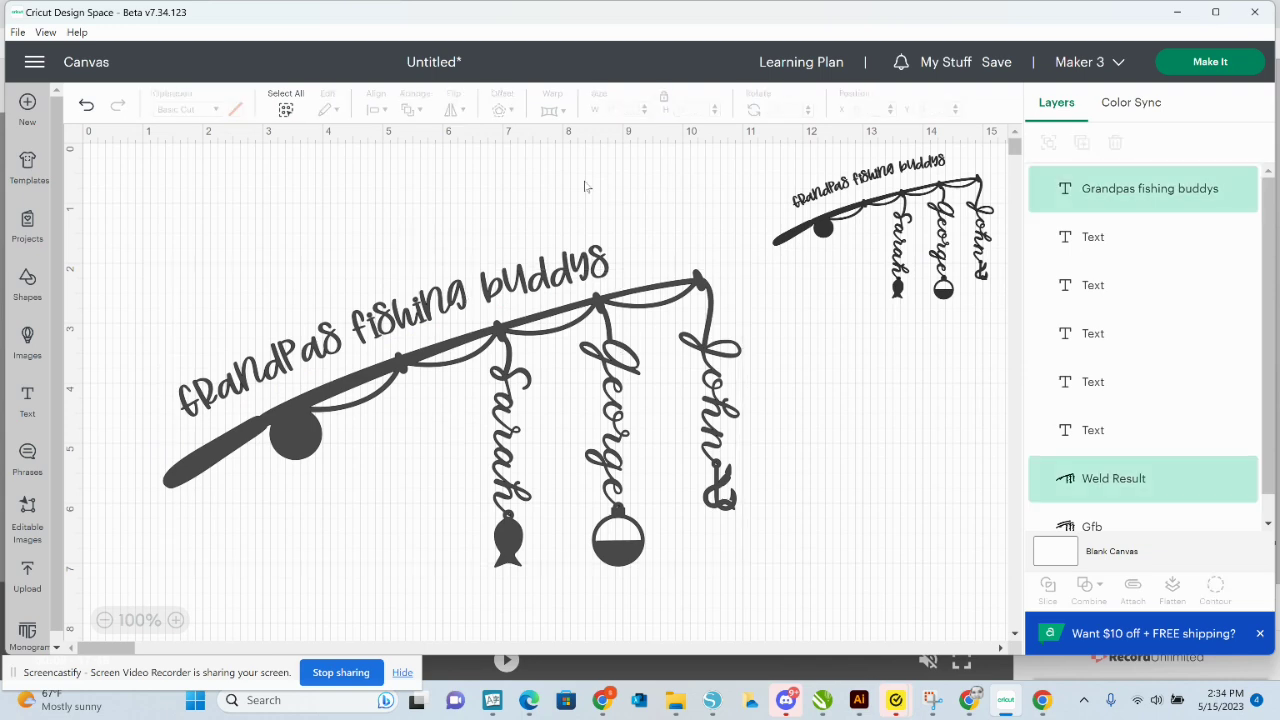
{"action": "left_click", "coordinate": [595, 250]}
{"action": "left_click_drag", "start_coordinate": [595, 252], "coordinate": [602, 250]}
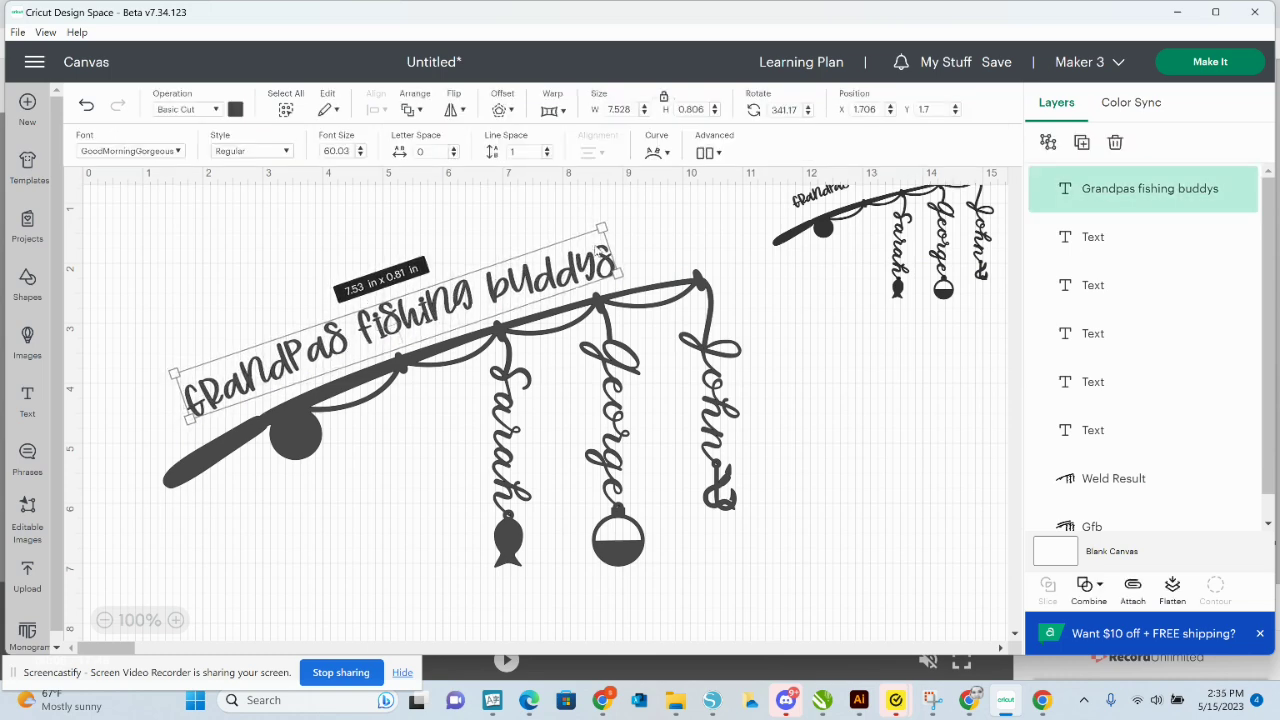
{"action": "left_click", "coordinate": [656, 237]}
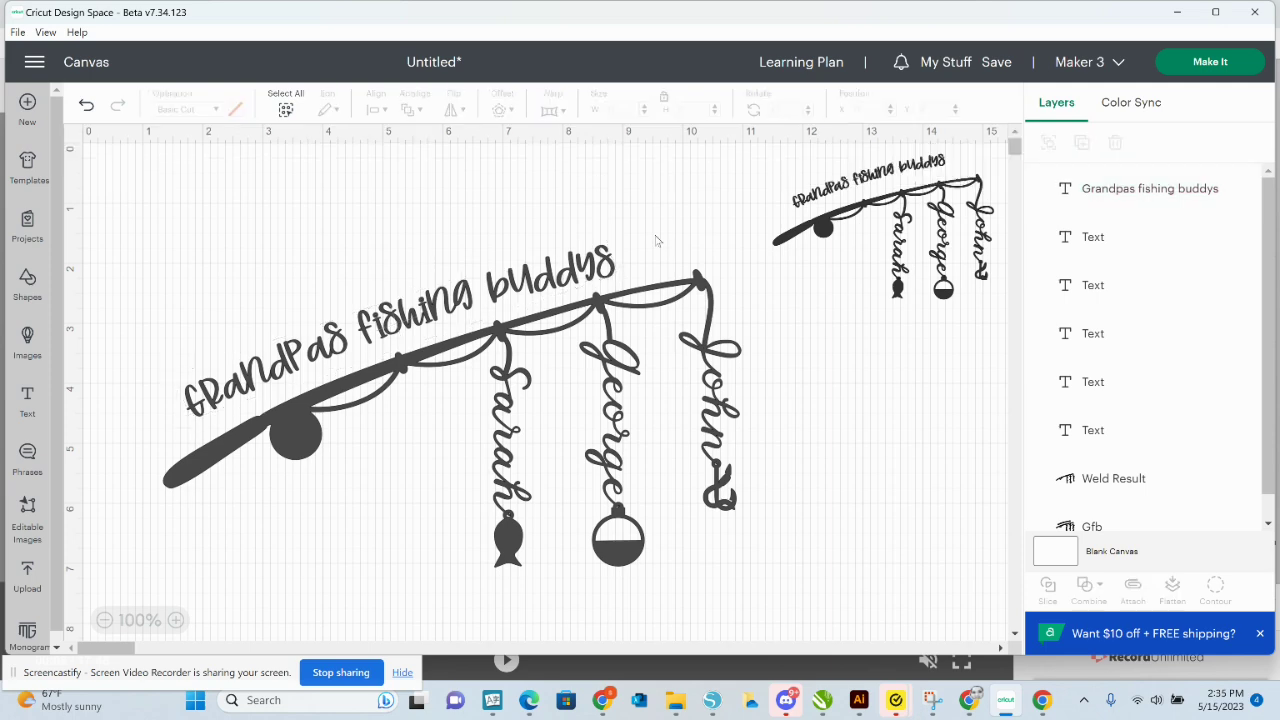
Weld the "Grandpas fishing buddys" phrase to the large fishing rod shape.
{"action": "mouse_move", "coordinate": [712, 700]}
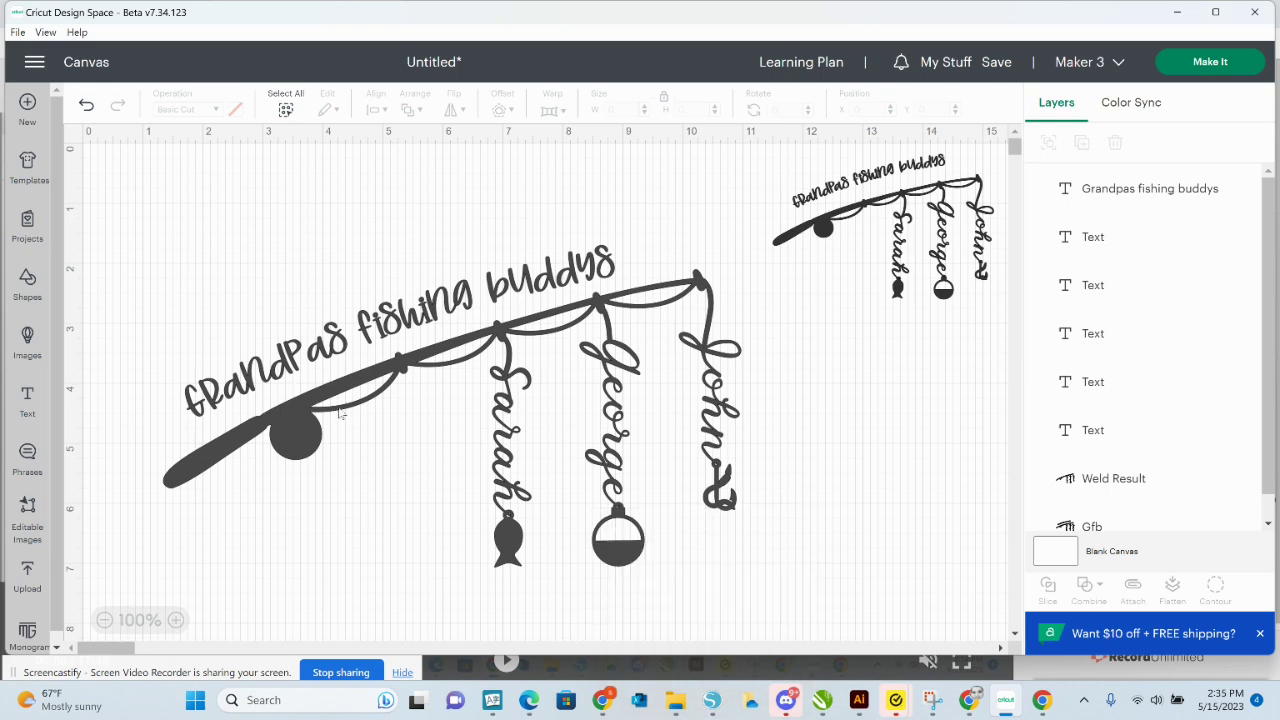
{"action": "left_click_drag", "start_coordinate": [279, 224], "coordinate": [516, 500]}
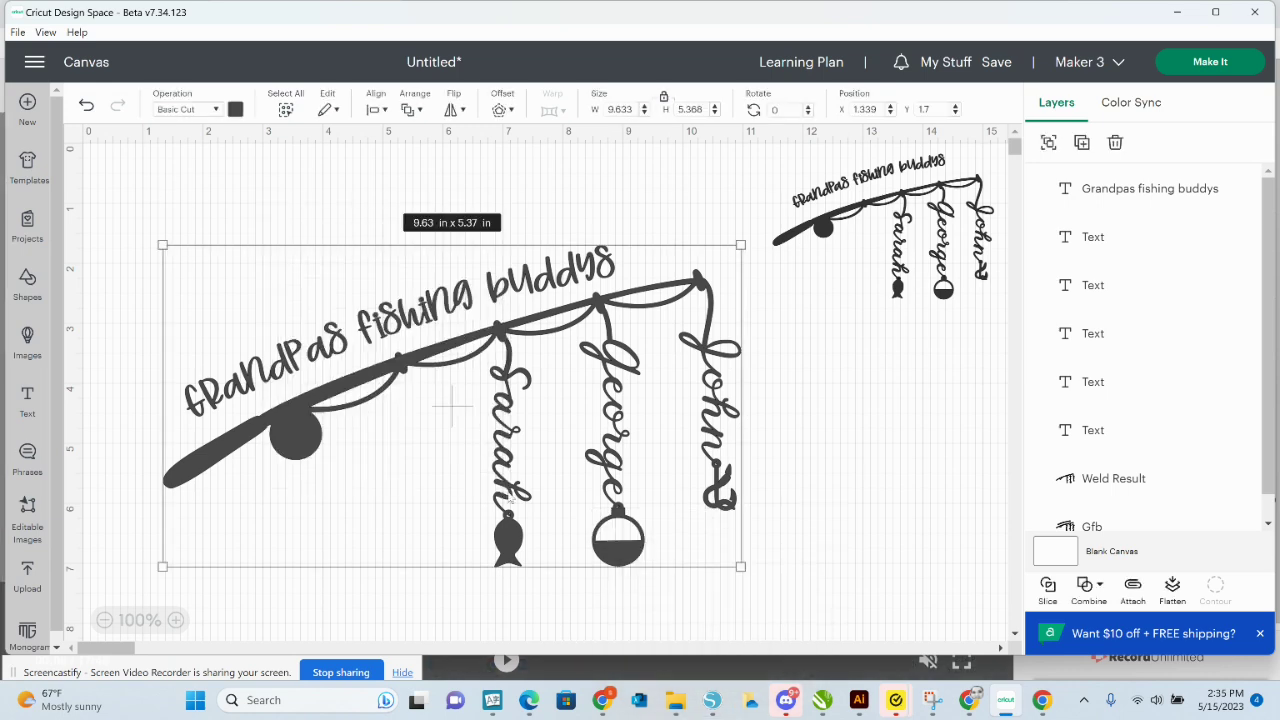
{"action": "left_click", "coordinate": [1087, 592]}
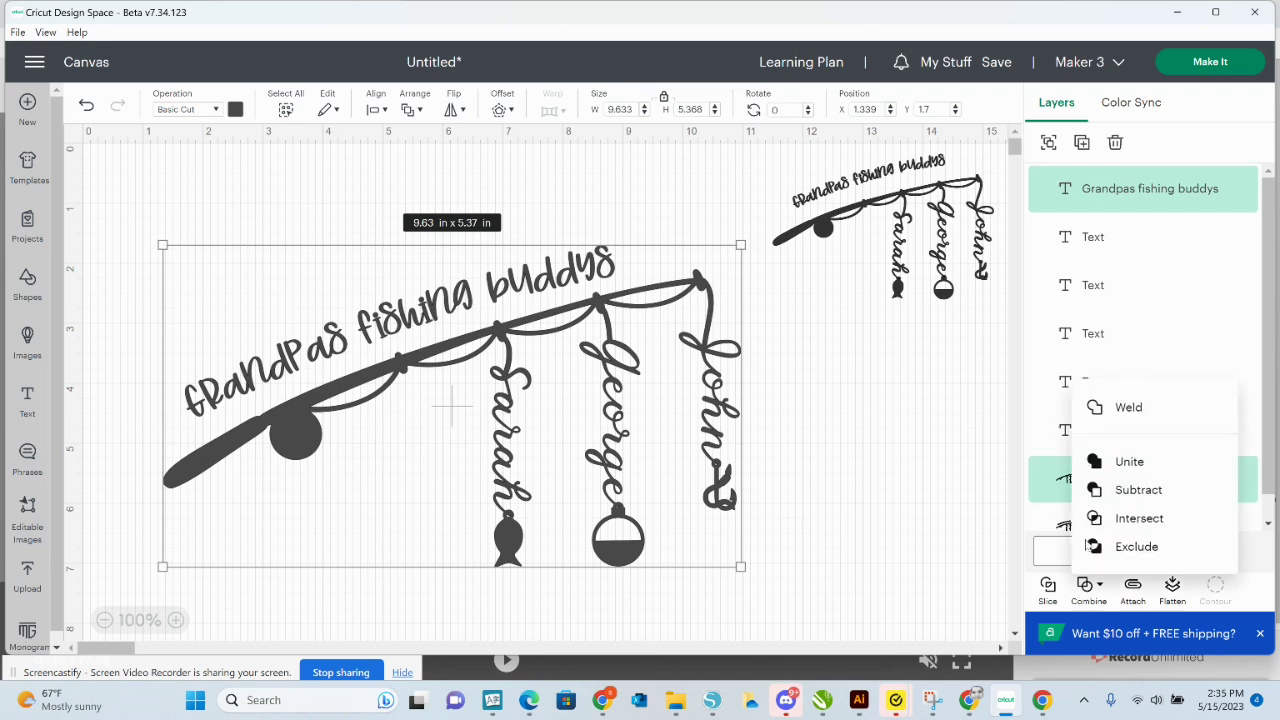
{"action": "left_click", "coordinate": [1123, 411]}
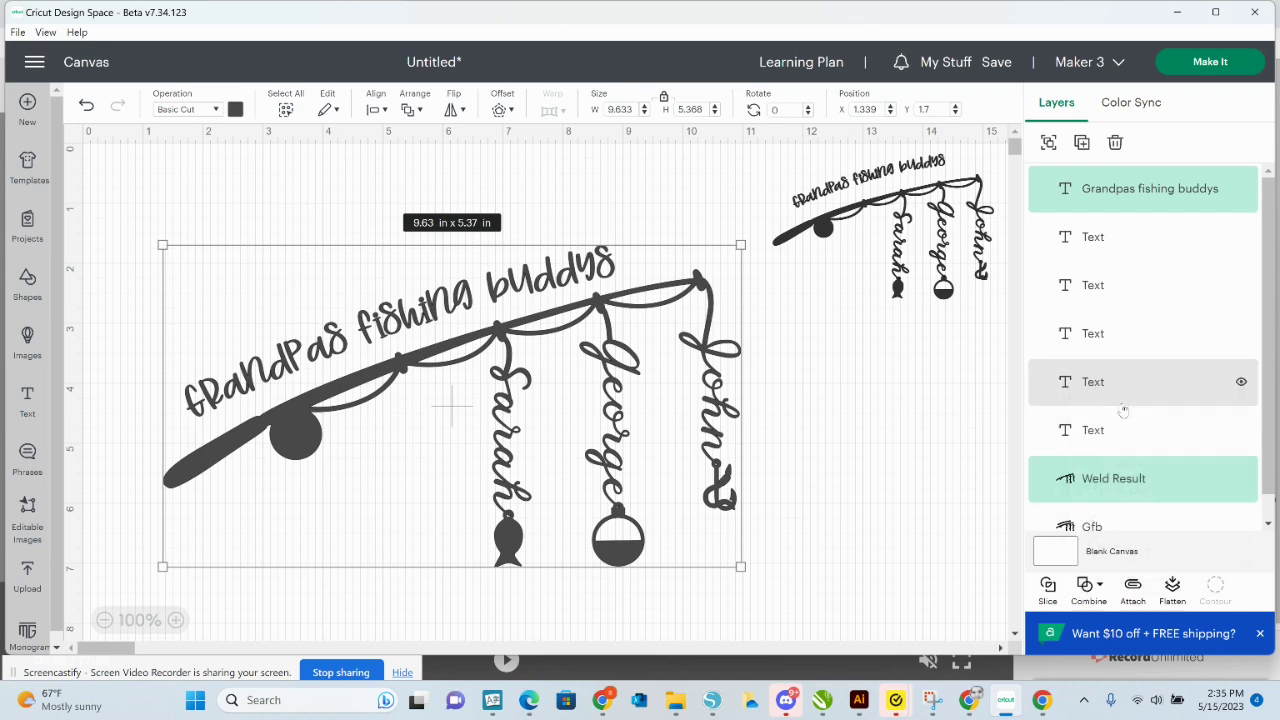